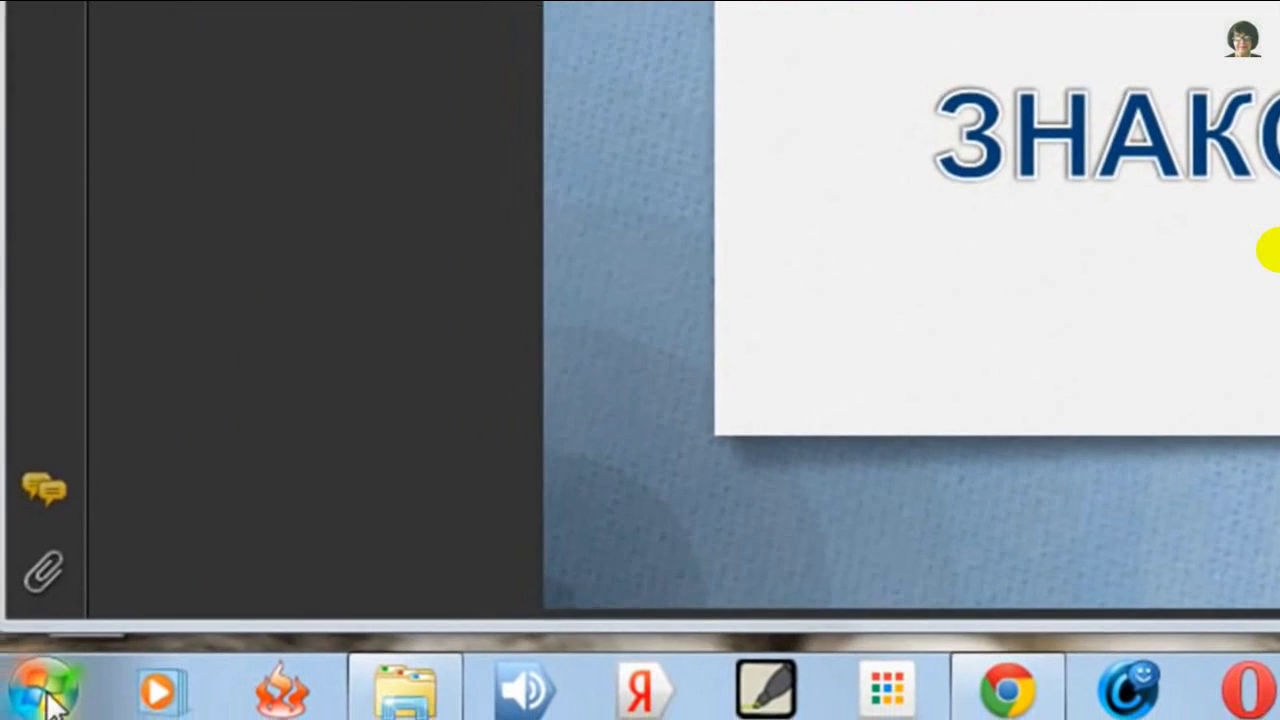
# - Launch Microsoft PowerPoint 2010 from the Microsoft Office folder in the Start menu's All Programs
pyautogui.click(50, 690)
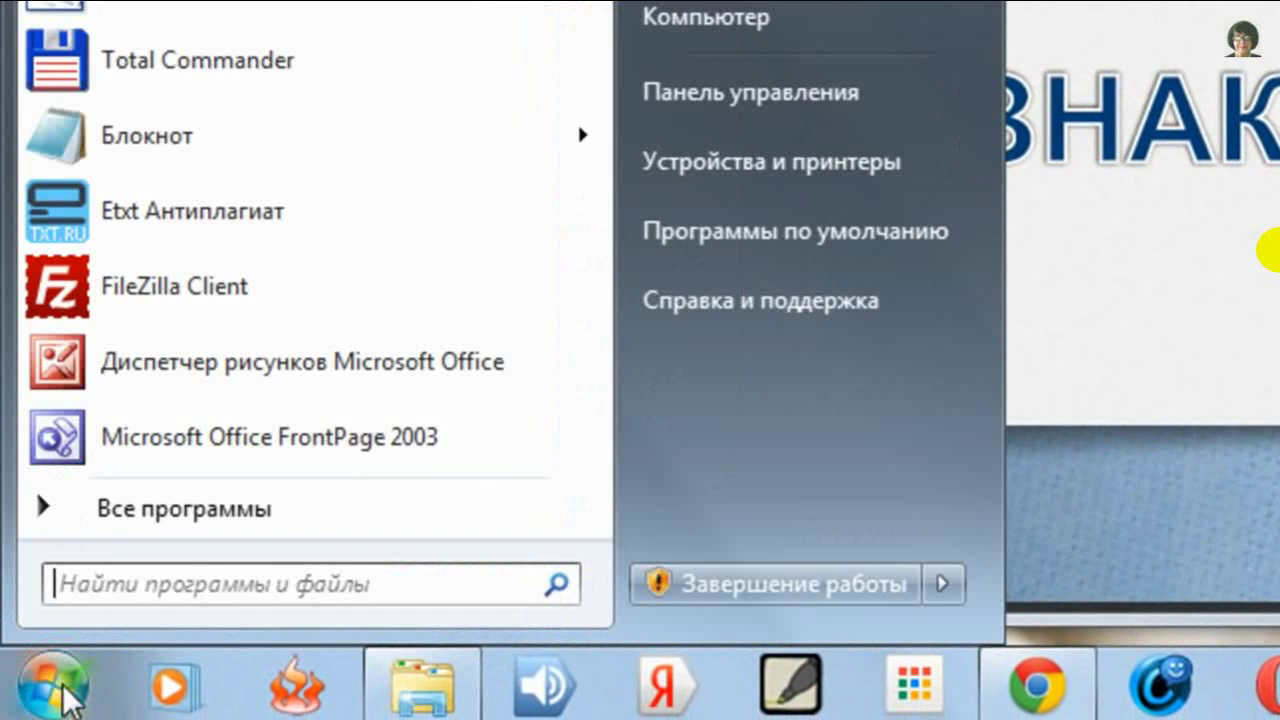
pyautogui.click(231, 510)
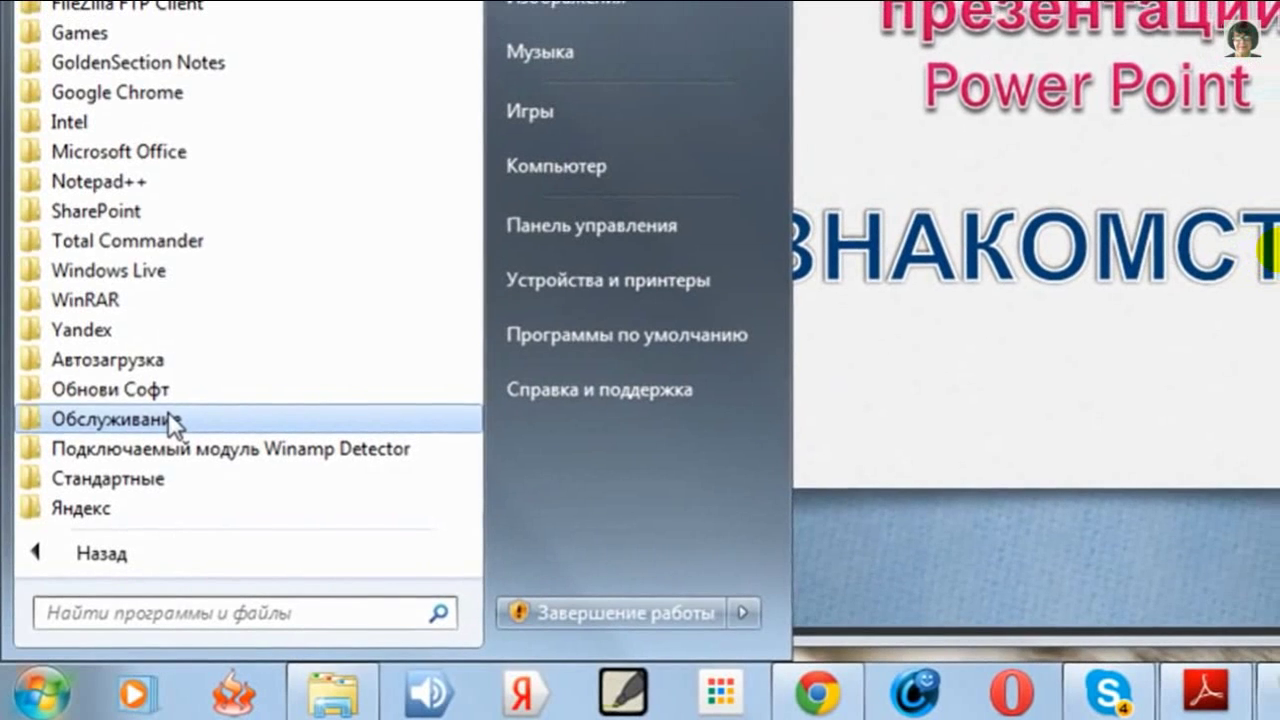
pyautogui.click(121, 151)
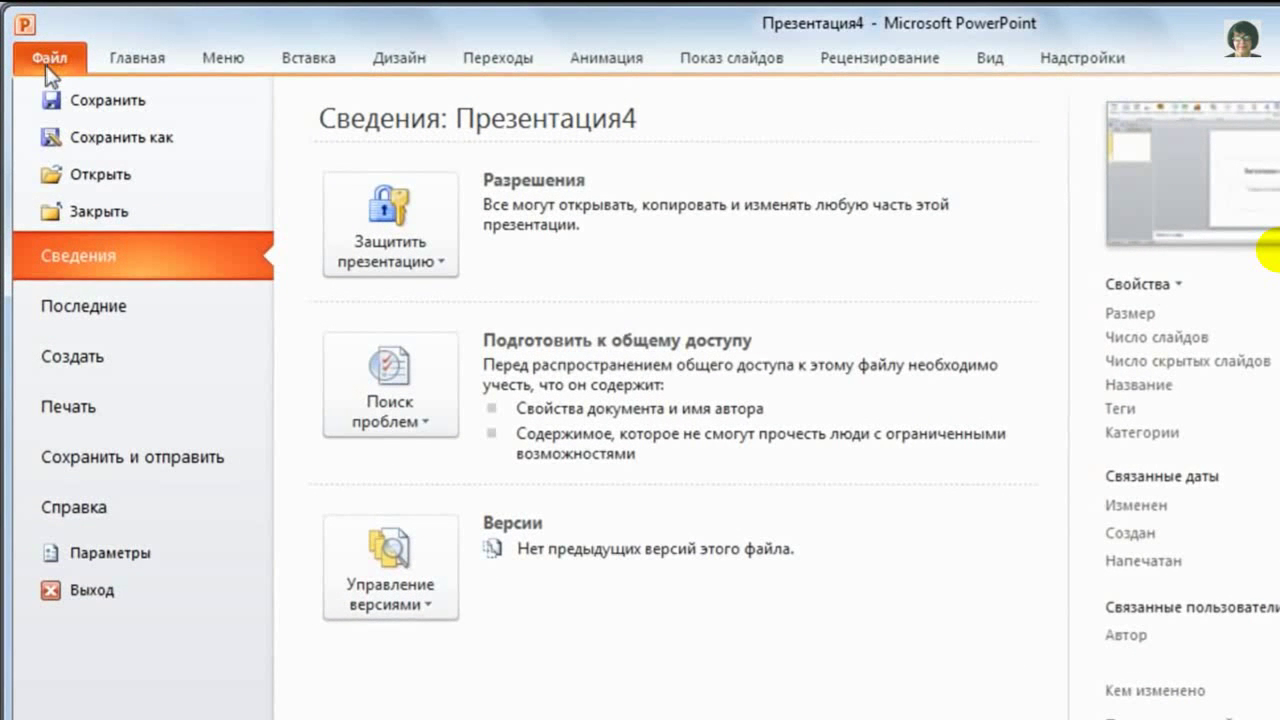
# - Choose New in the File view and create a Blank presentation (Новая презентация)
pyautogui.click(105, 356)
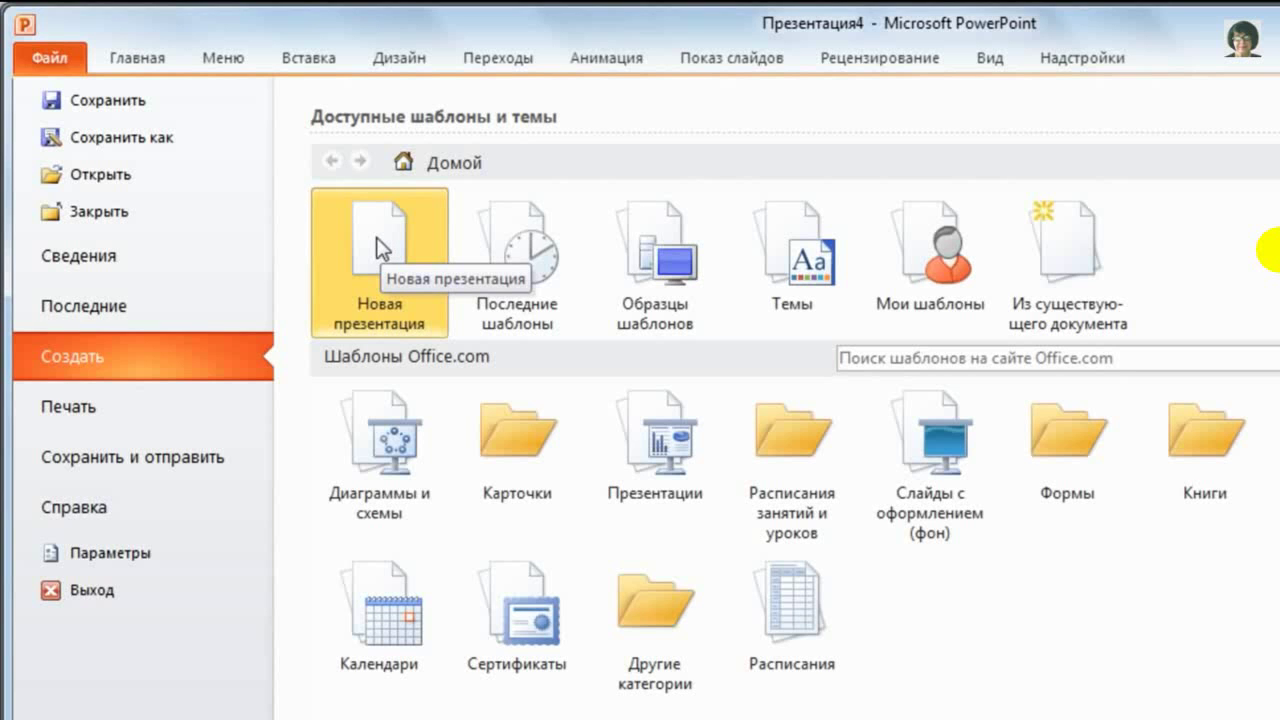
pyautogui.click(372, 238)
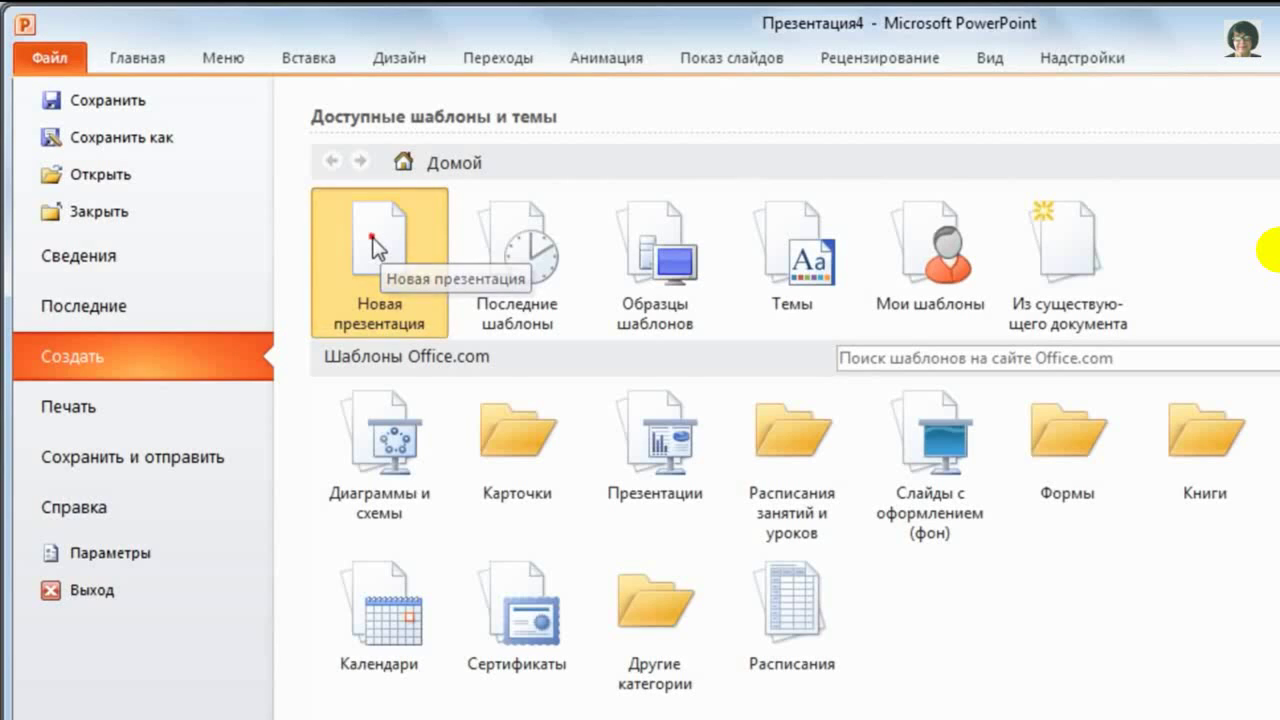
pyautogui.click(372, 238)
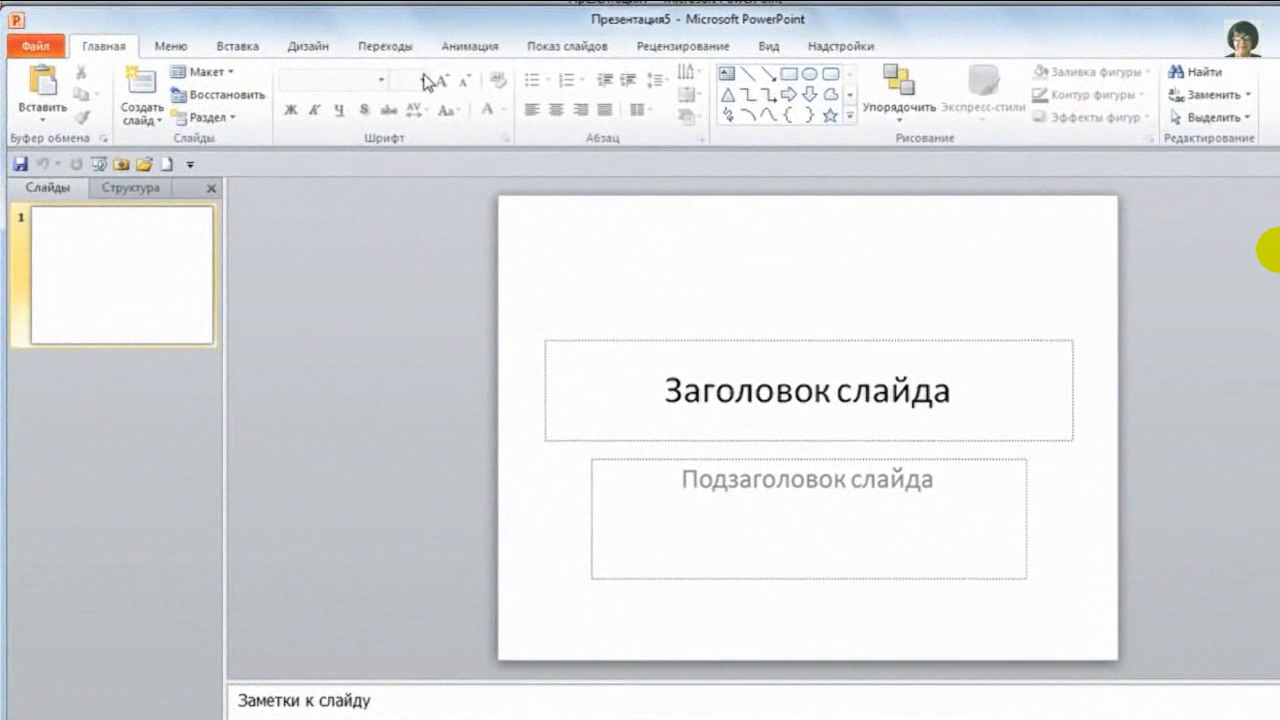
# - Return to the Home tab and open the New Slide (Создать слайд) layout list
pyautogui.click(547, 30)
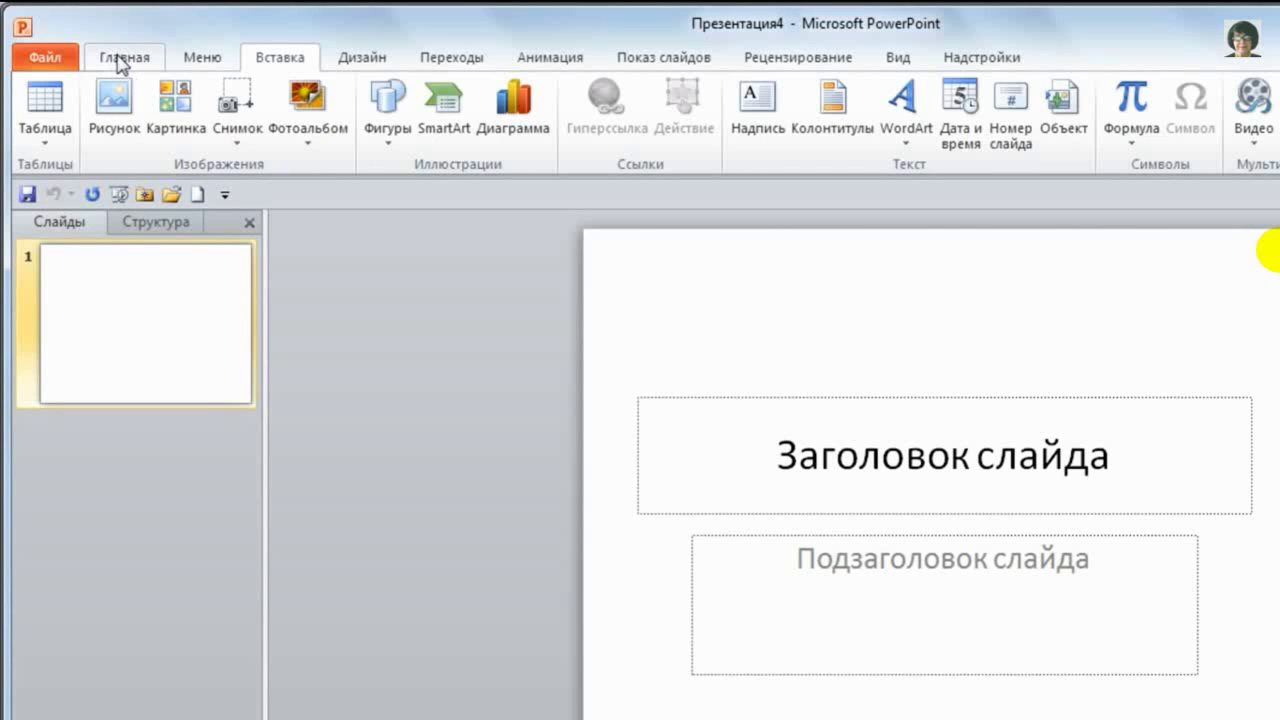
pyautogui.click(121, 62)
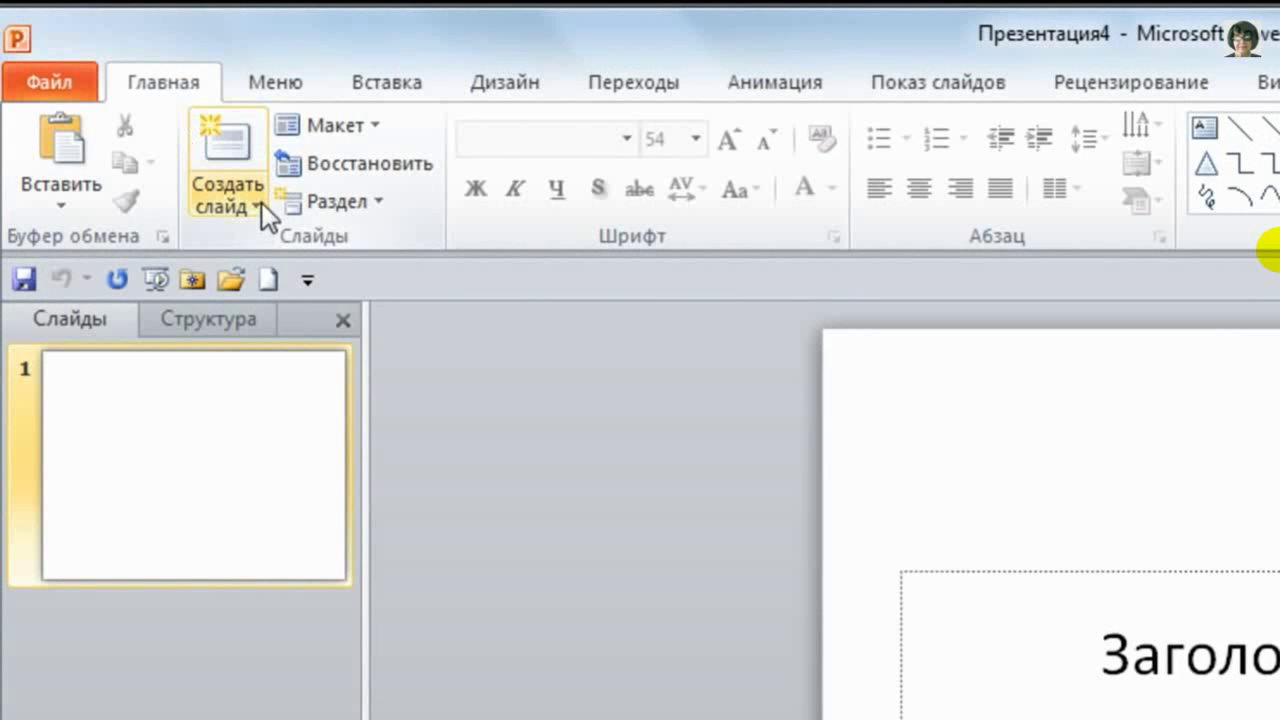
pyautogui.click(258, 202)
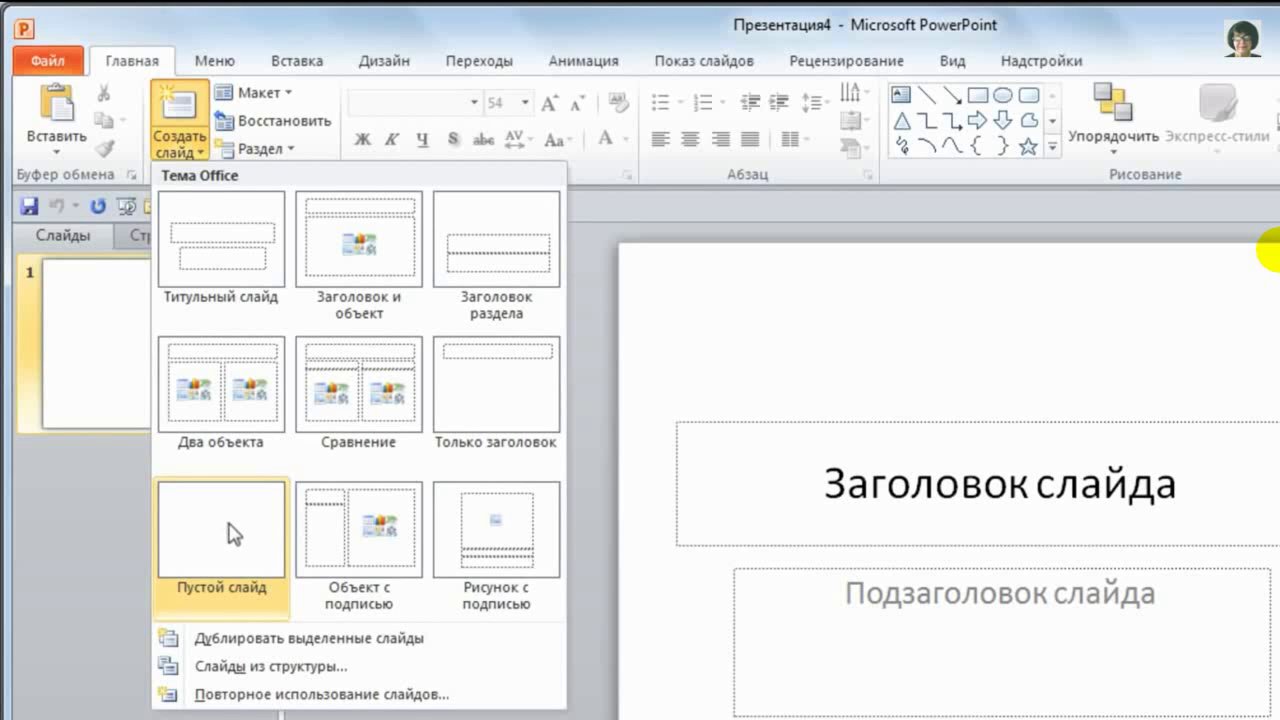
# - Add a Заголовок и объект (Title and Content) slide after the title slide
pyautogui.click(581, 257)
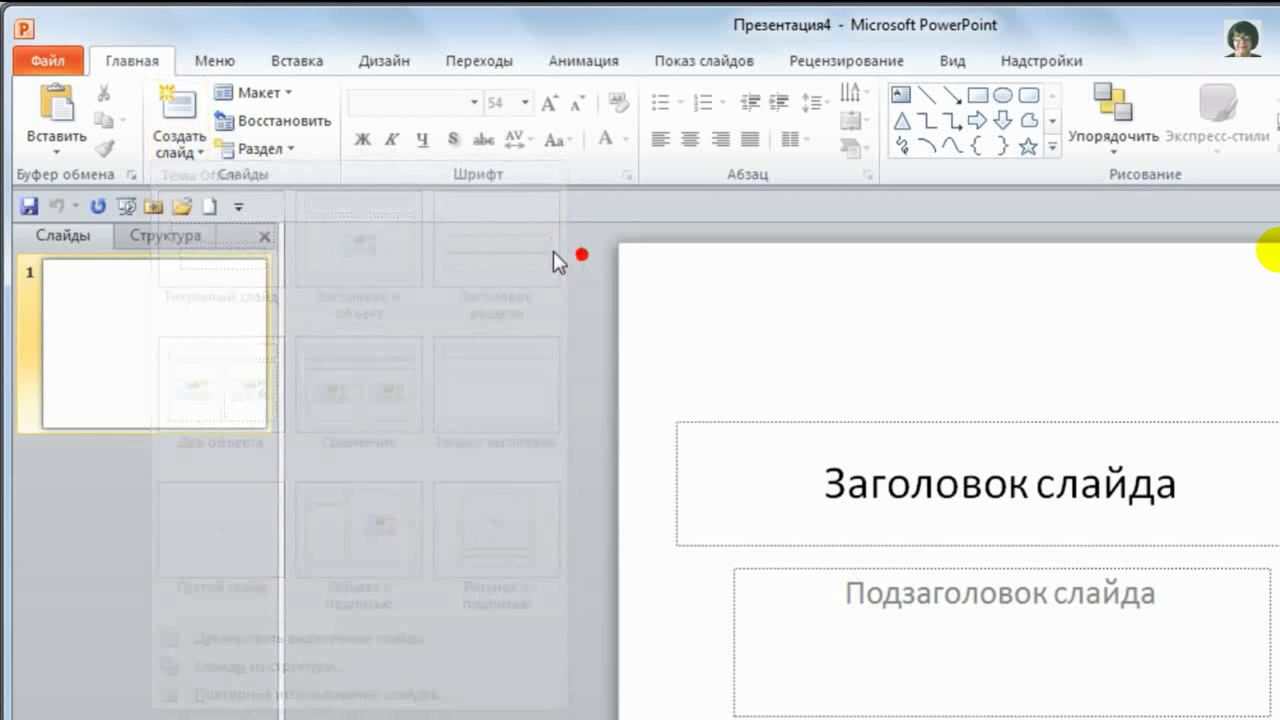
pyautogui.click(135, 442)
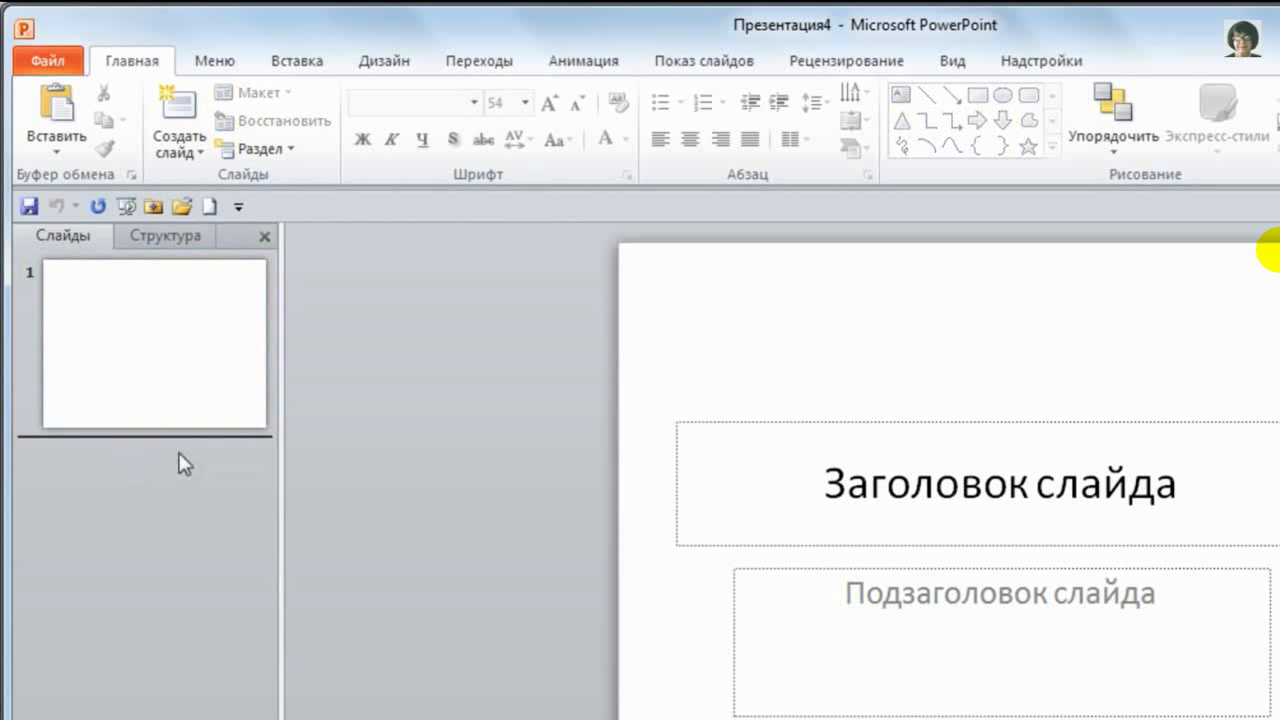
pyautogui.click(200, 154)
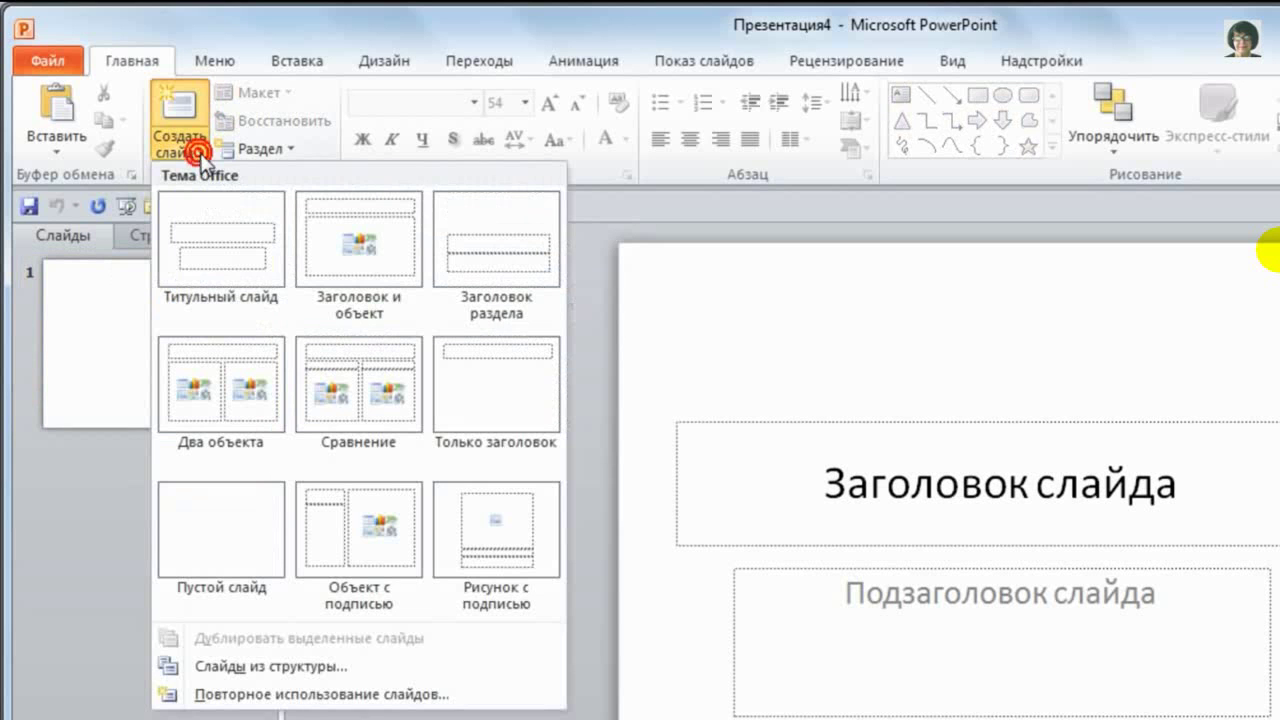
pyautogui.click(358, 240)
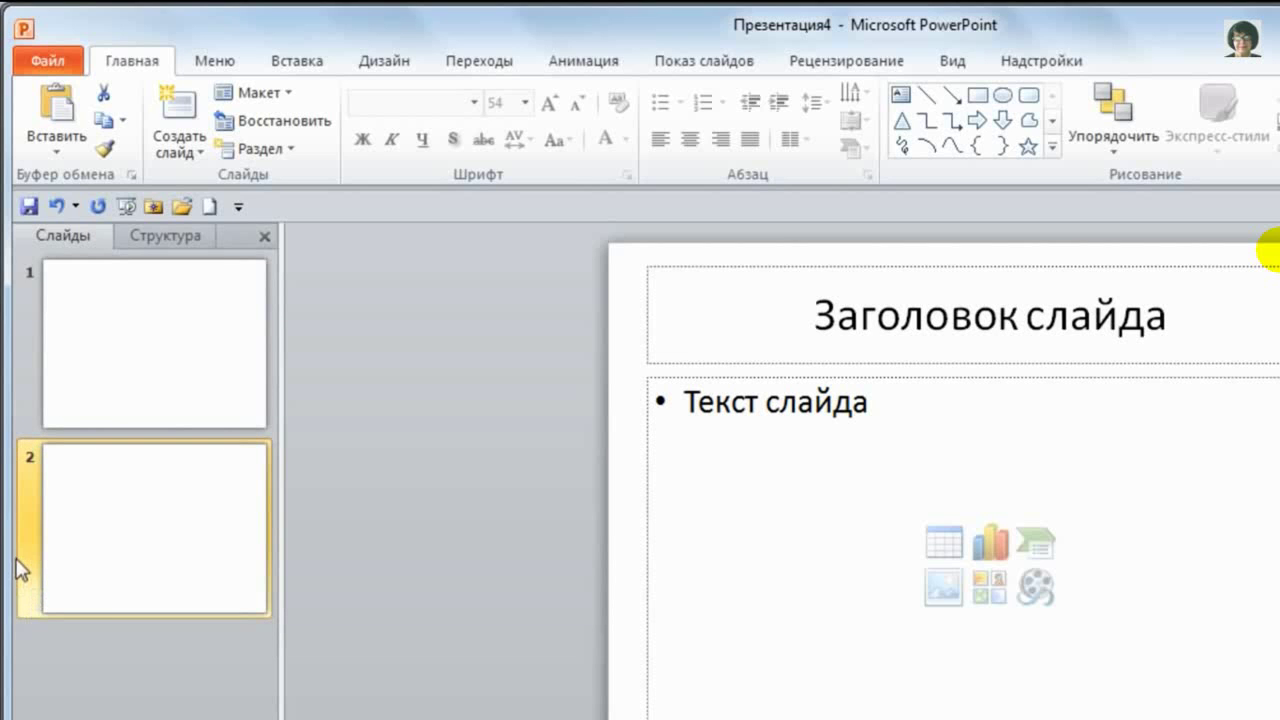
# - Review both slides, then set the insertion point between slides 1 and 2 and reopen the layouts
pyautogui.click(82, 344)
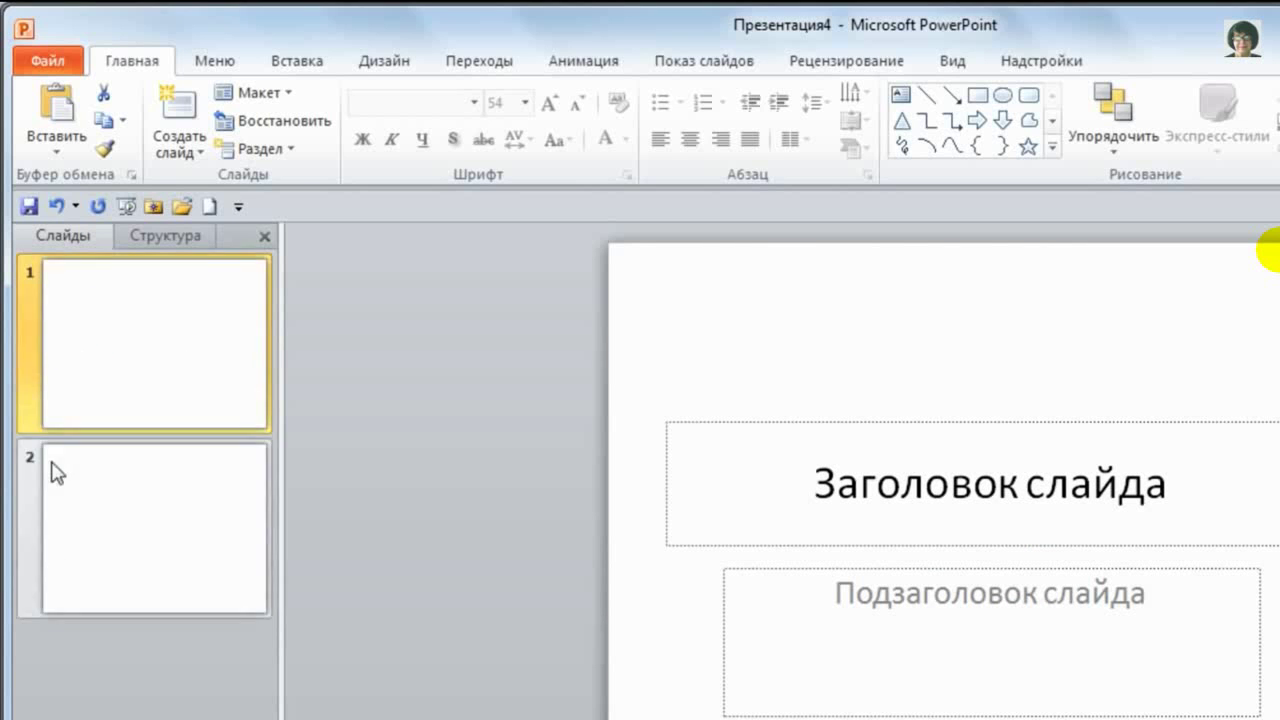
pyautogui.click(110, 514)
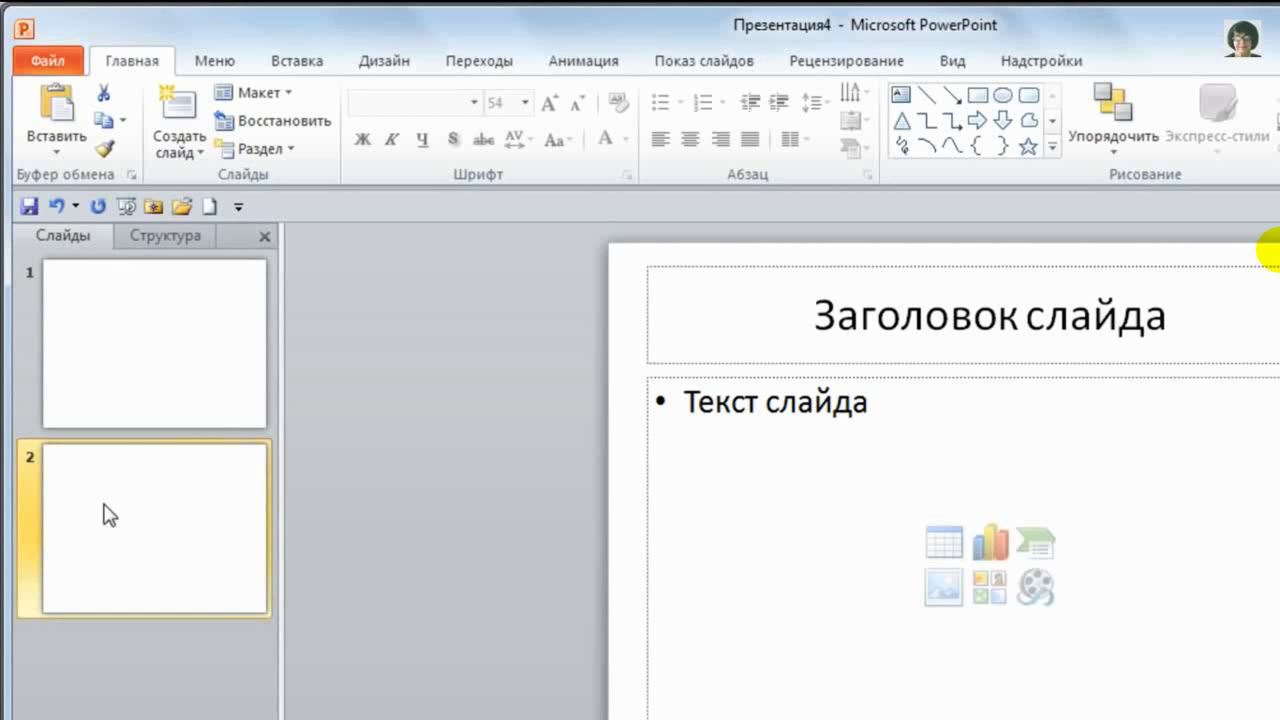
pyautogui.click(137, 438)
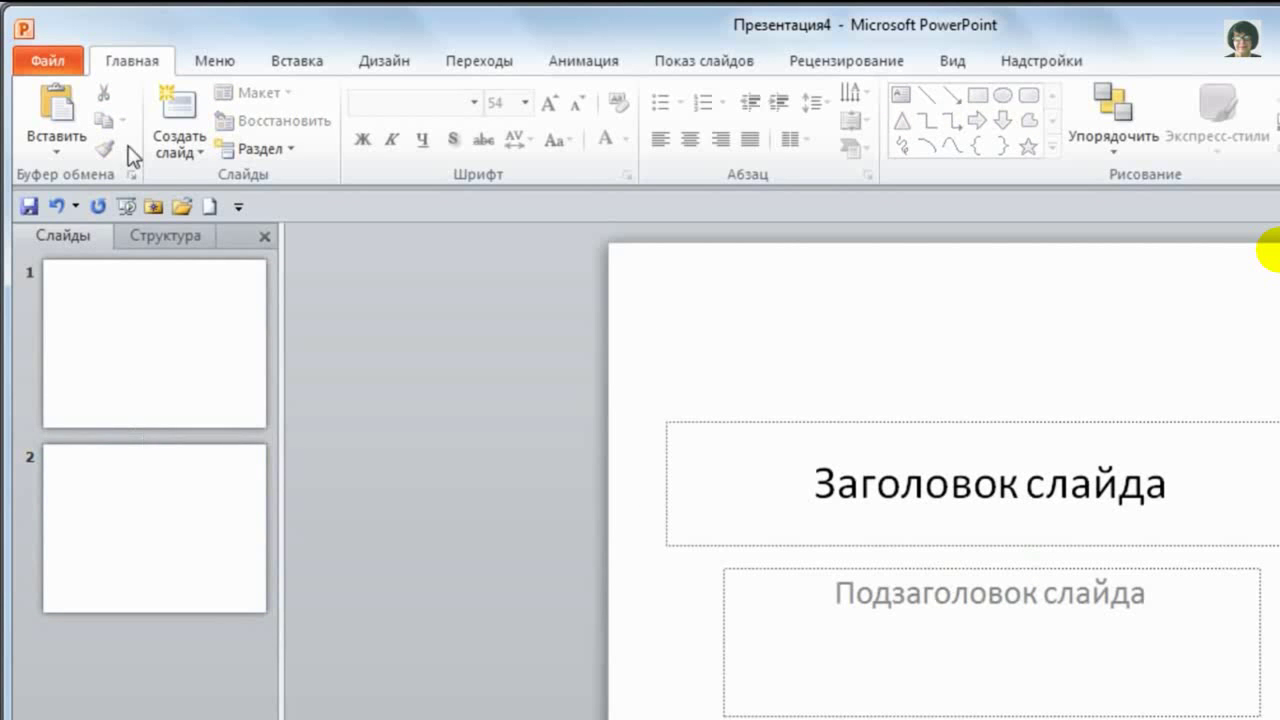
pyautogui.click(201, 152)
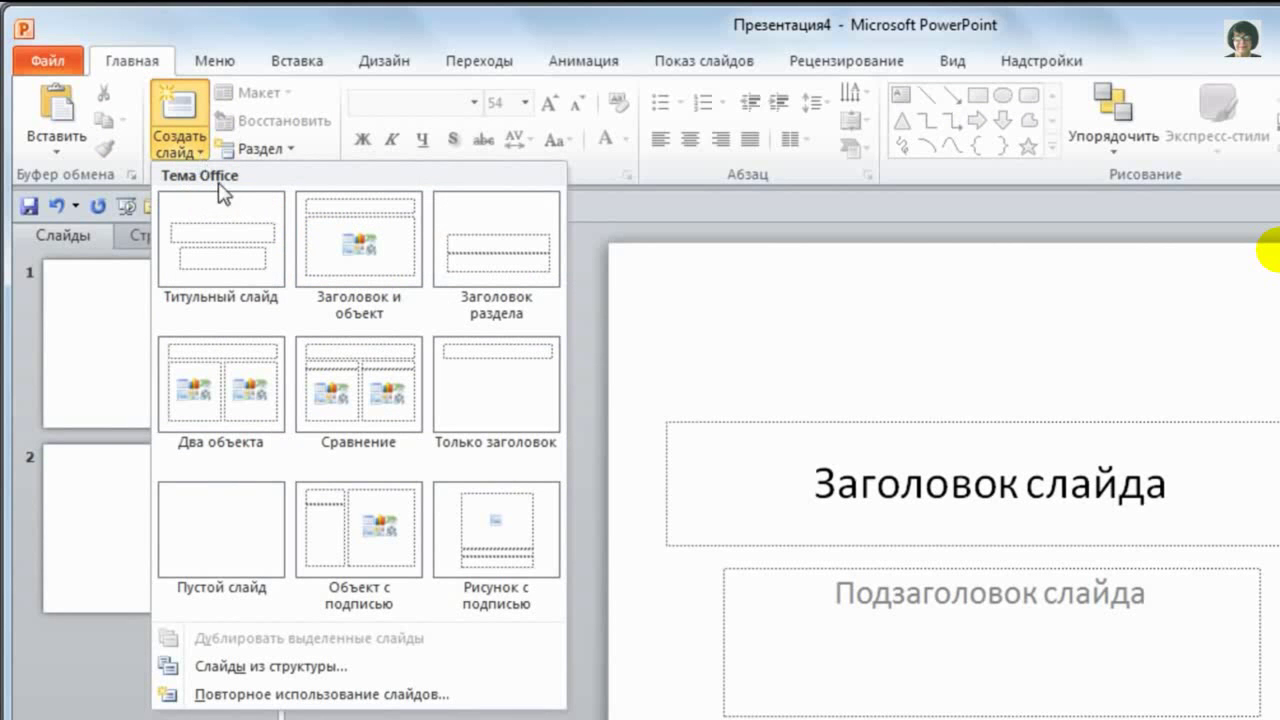
# - Insert a Два объекта (Two Content) slide, then drag slide 3 up between slides 1 and 2
pyautogui.click(228, 388)
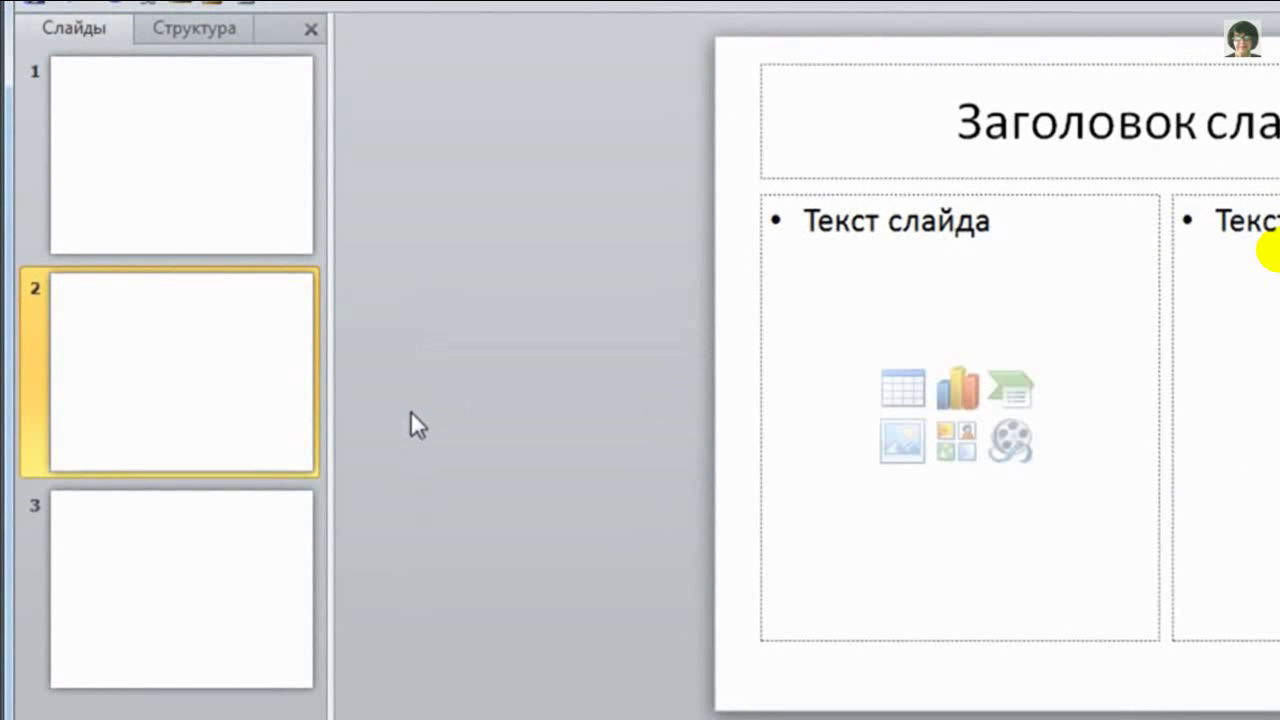
pyautogui.click(179, 535)
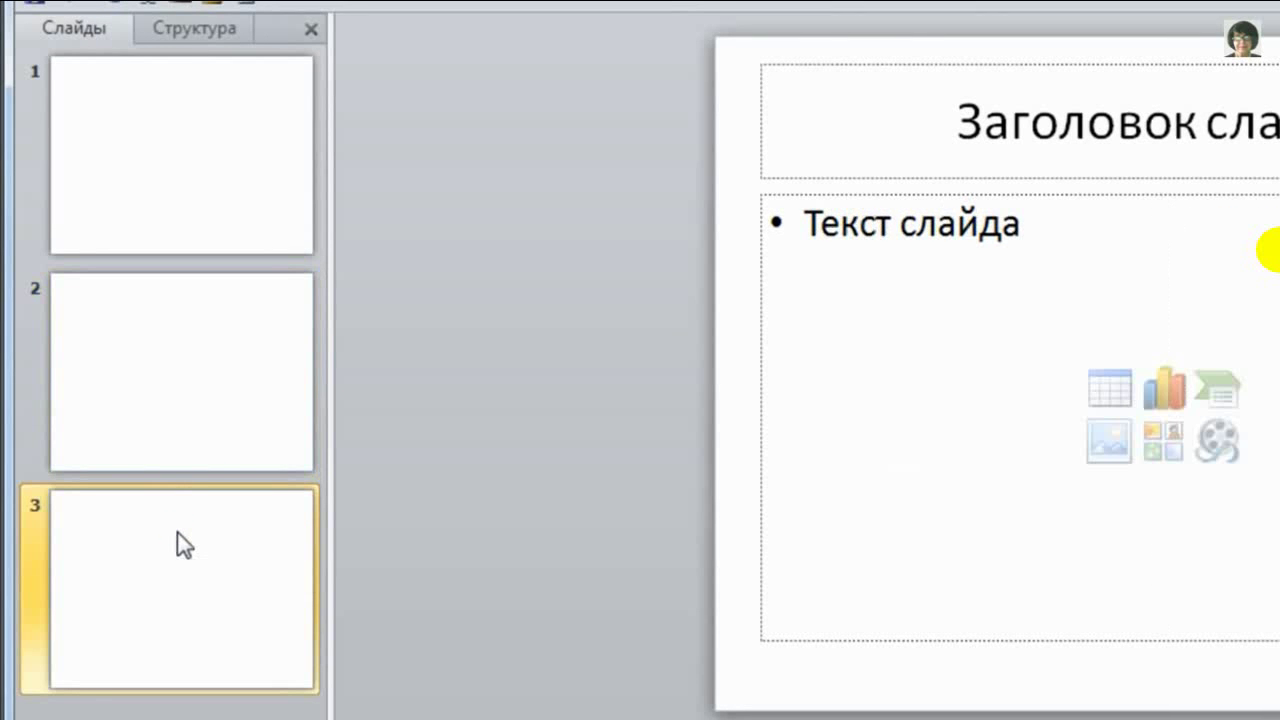
pyautogui.moveTo(179, 533); pyautogui.dragTo(184, 505)
pyautogui.moveTo(183, 412); pyautogui.dragTo(183, 358)
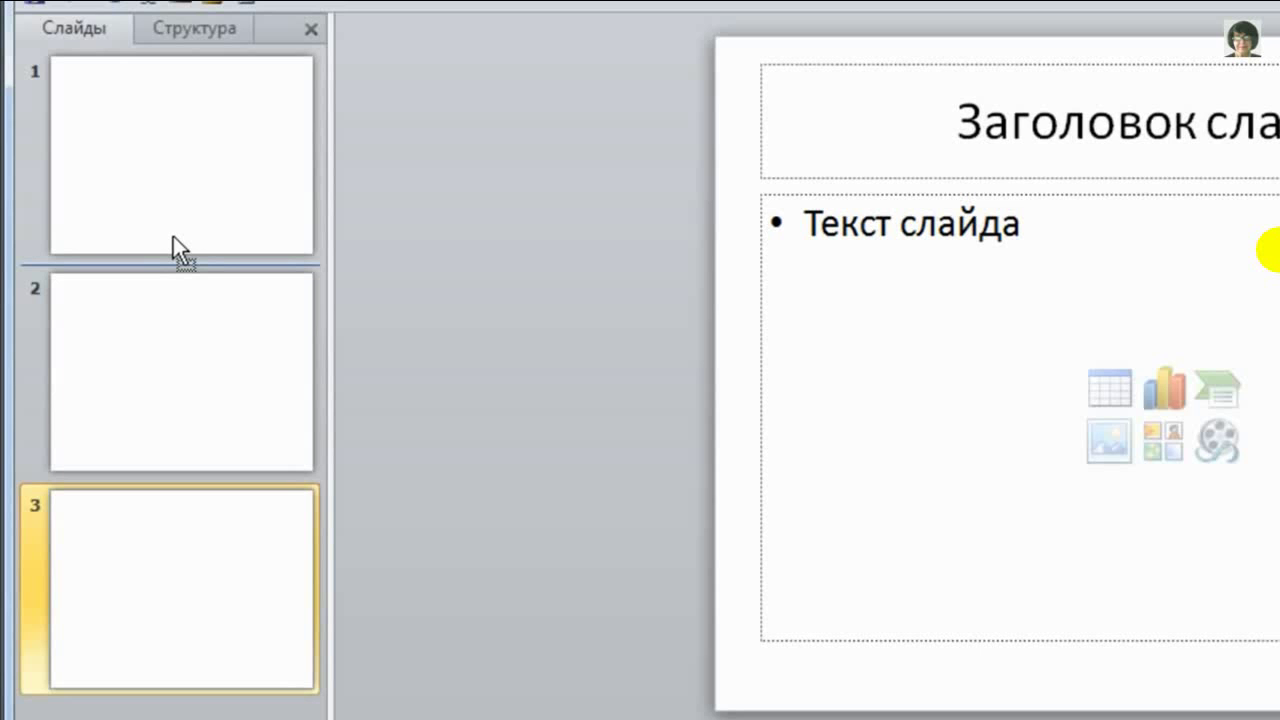
pyautogui.moveTo(173, 236); pyautogui.dragTo(173, 238)
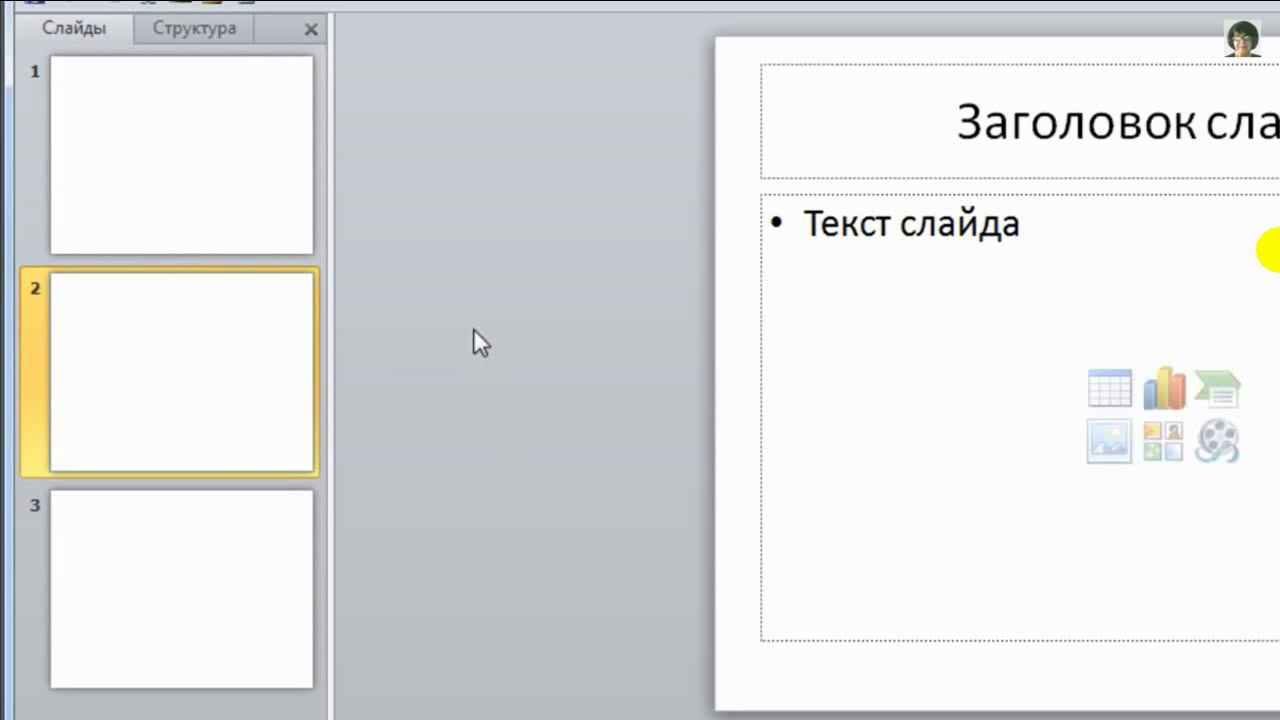
# - Drag the title slide down to the end of the slide list
pyautogui.click(202, 135)
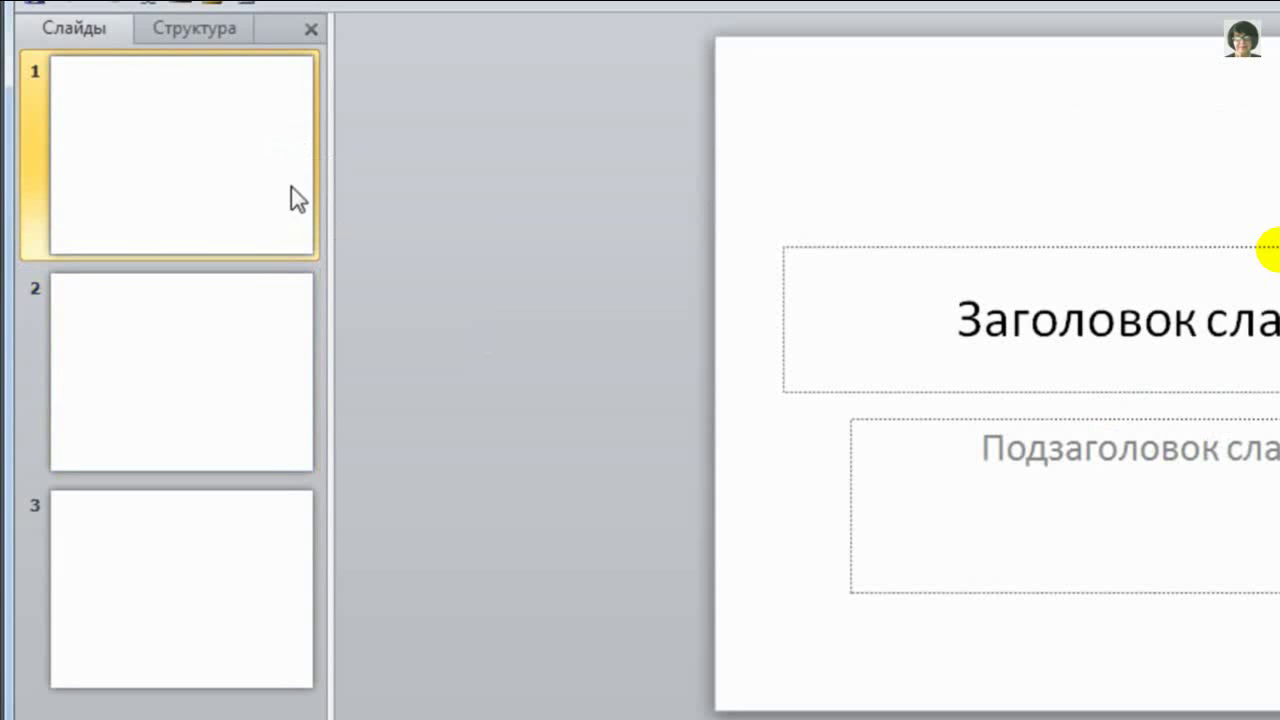
pyautogui.click(170, 76)
pyautogui.moveTo(170, 76); pyautogui.dragTo(173, 236)
pyautogui.moveTo(164, 353); pyautogui.dragTo(160, 682)
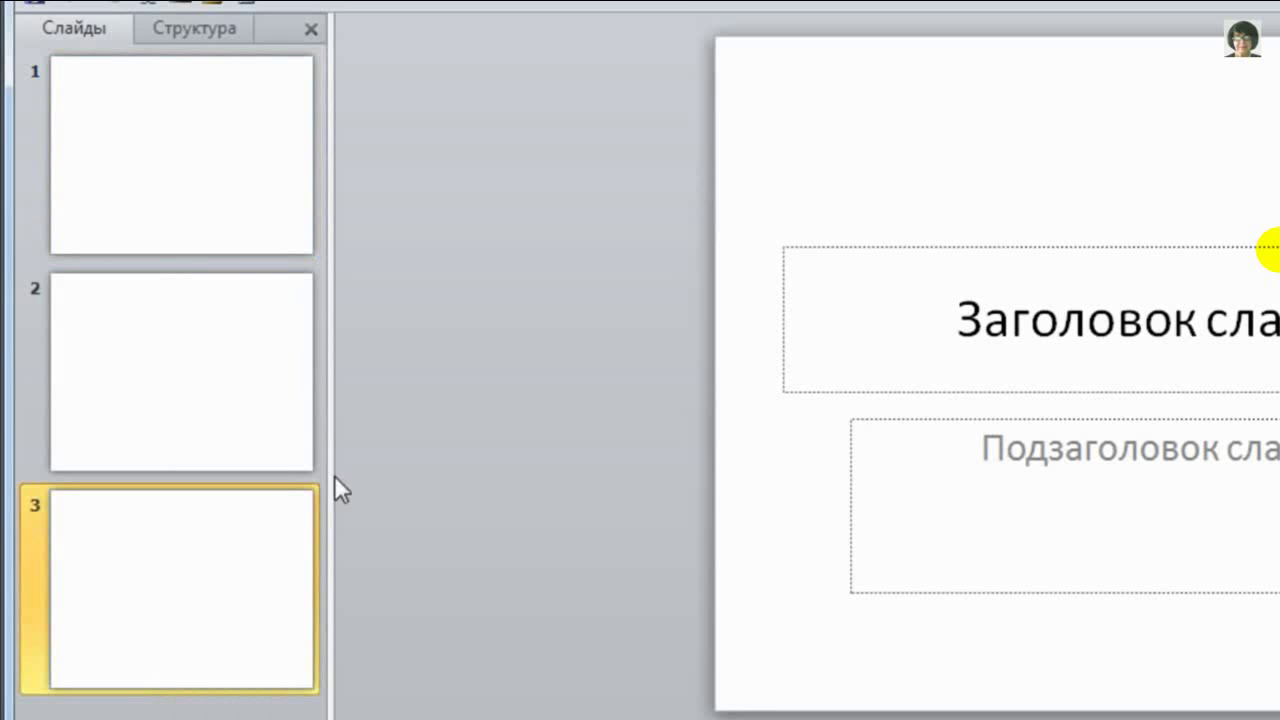
# - Drag the title slide back to the top so it is first again
pyautogui.click(203, 130)
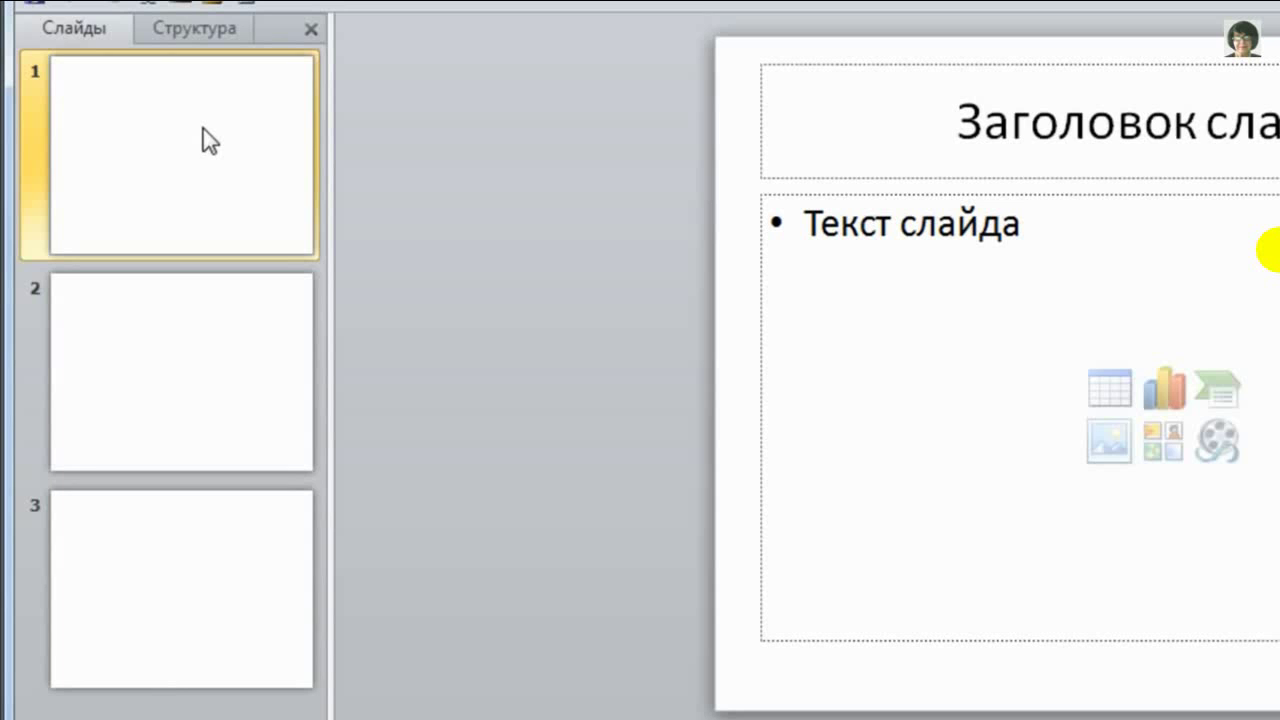
pyautogui.click(190, 587)
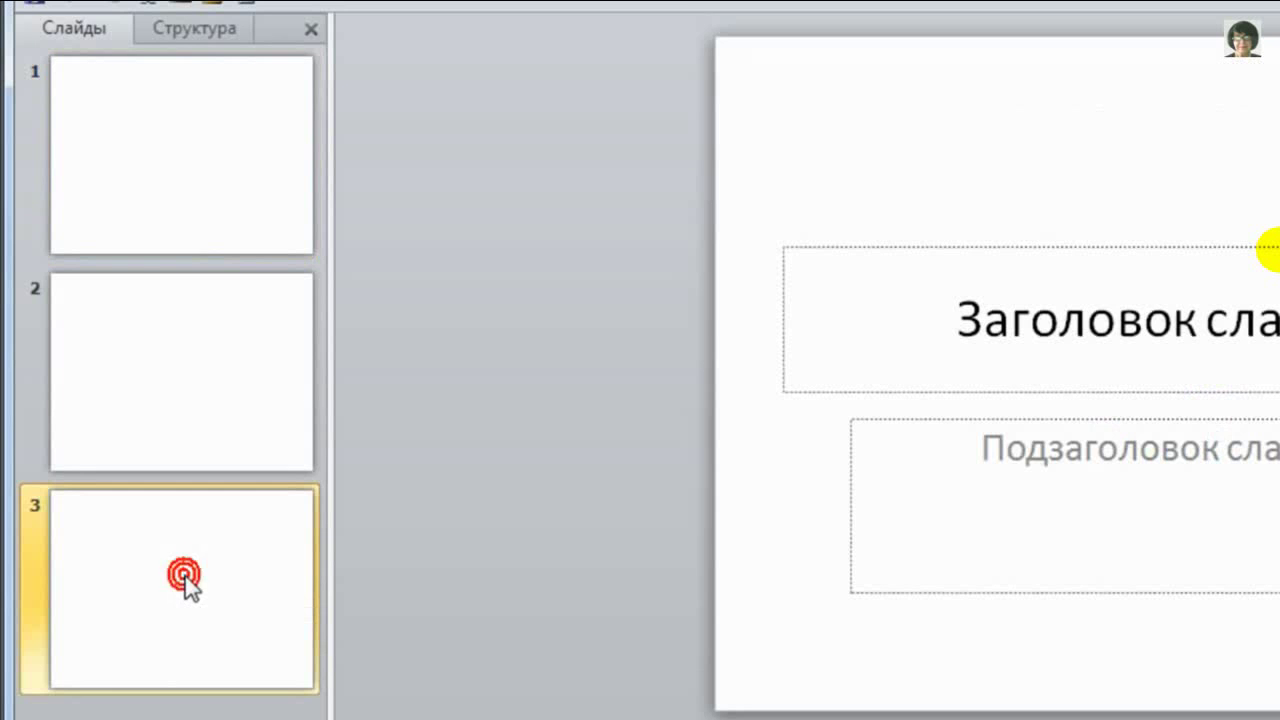
pyautogui.moveTo(185, 576); pyautogui.dragTo(149, 40)
pyautogui.moveTo(149, 40); pyautogui.dragTo(155, 44)
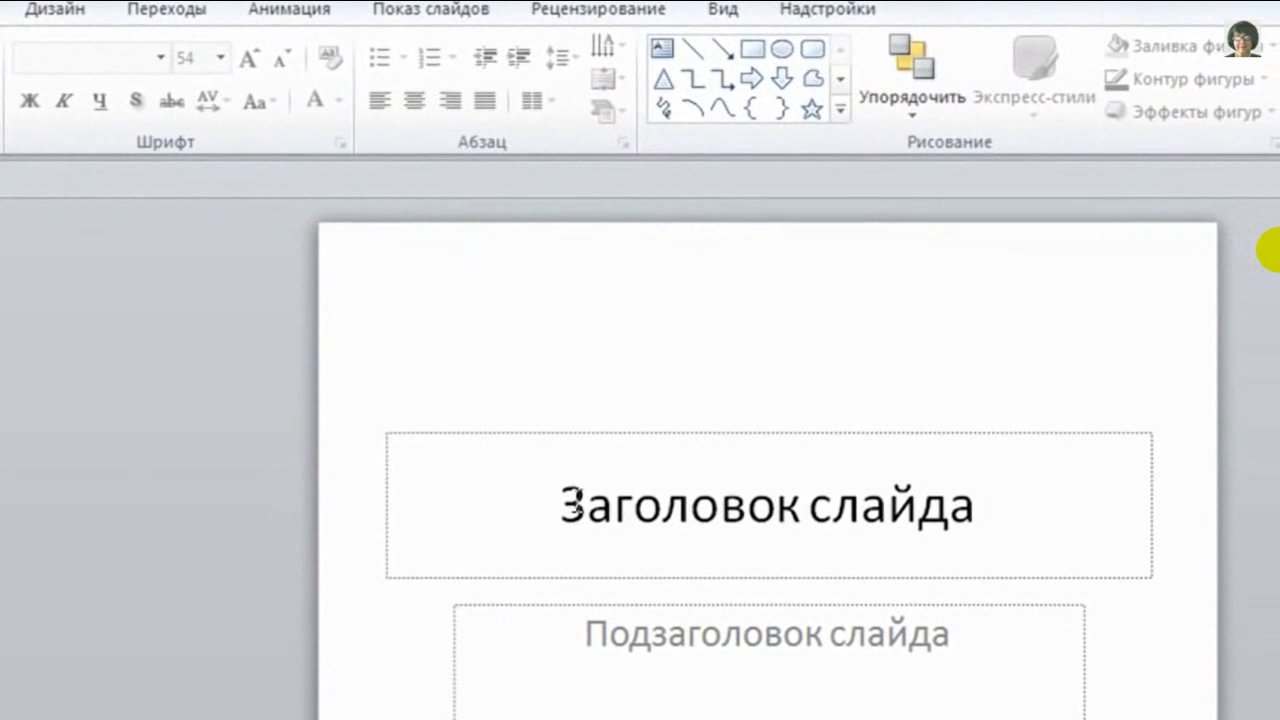
# - Type the title 'Презентация' and colour it red
pyautogui.click(573, 503)
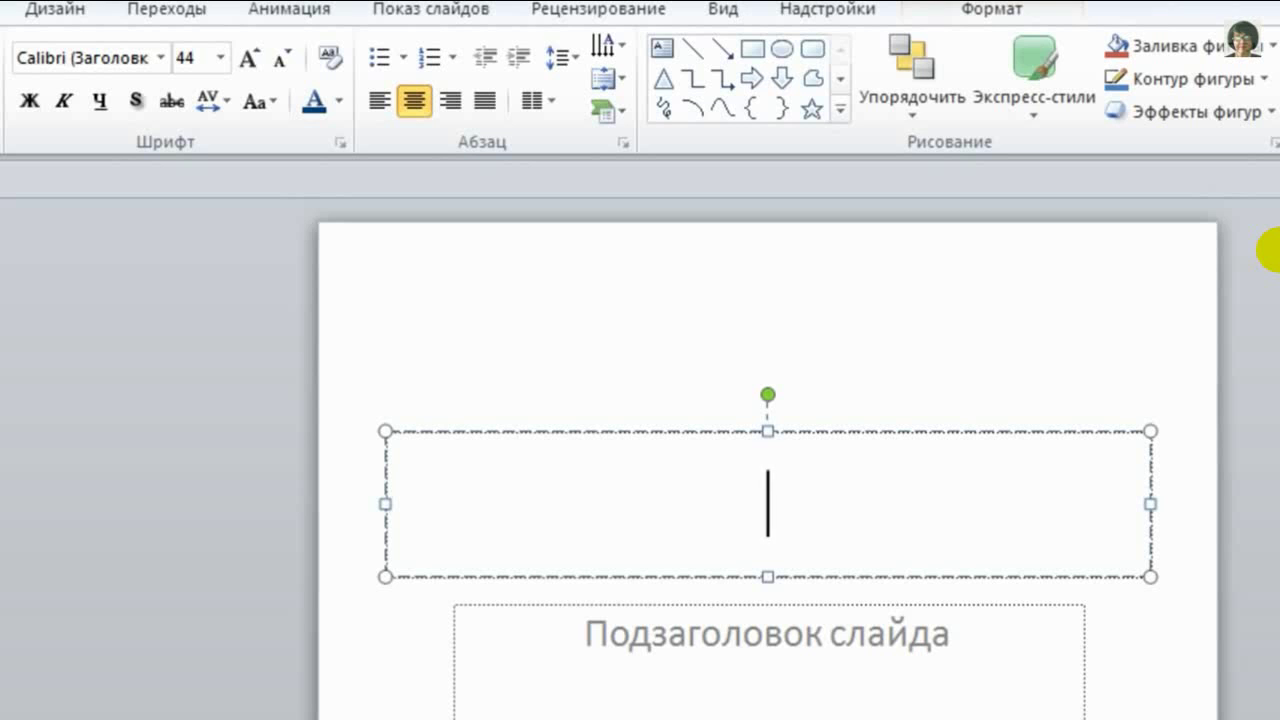
pyautogui.write('Ghtptynfwbz')
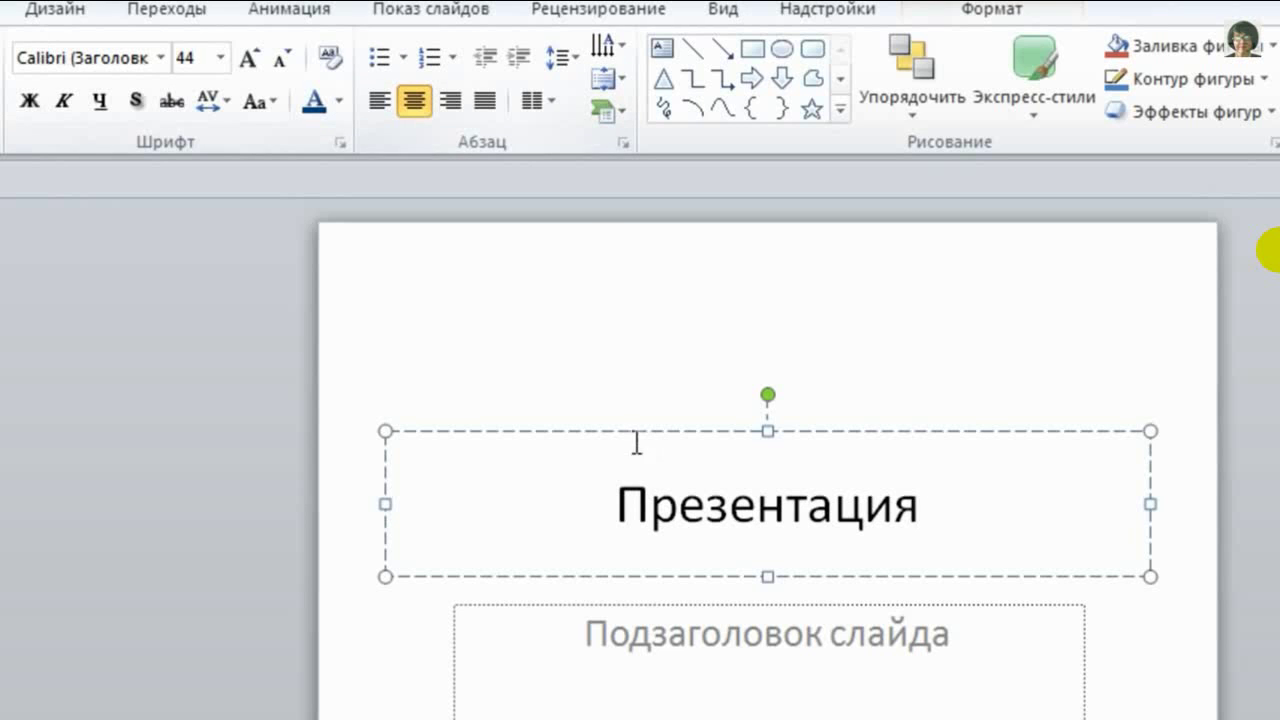
pyautogui.moveTo(616, 500); pyautogui.dragTo(937, 485)
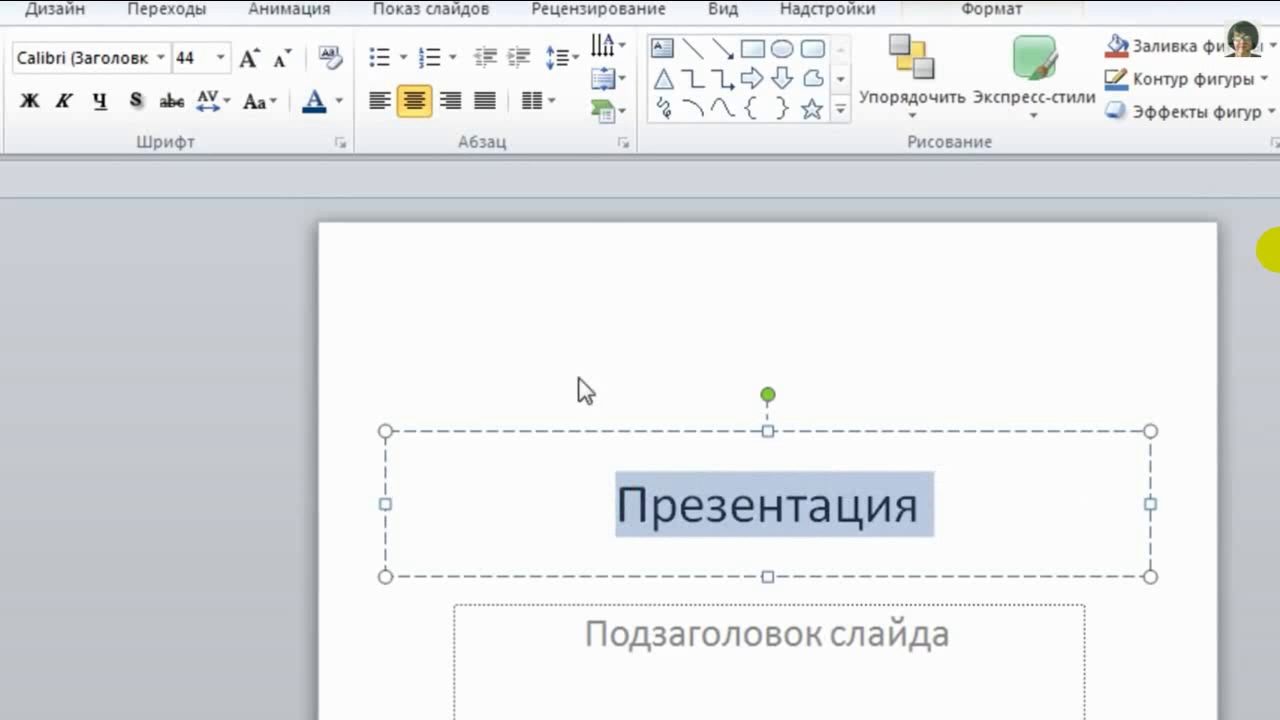
pyautogui.click(341, 108)
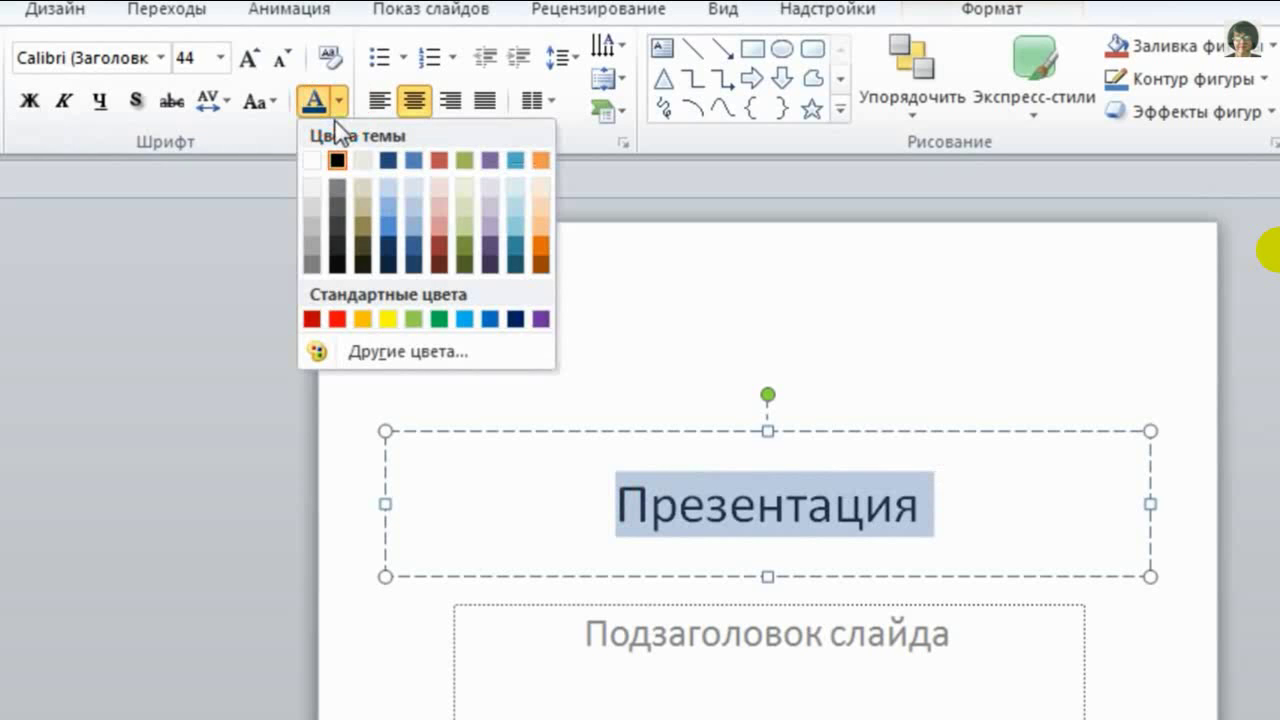
pyautogui.click(310, 317)
# - Make the title bold, italic and underlined in Arial Black at size 44
pyautogui.click(30, 101)
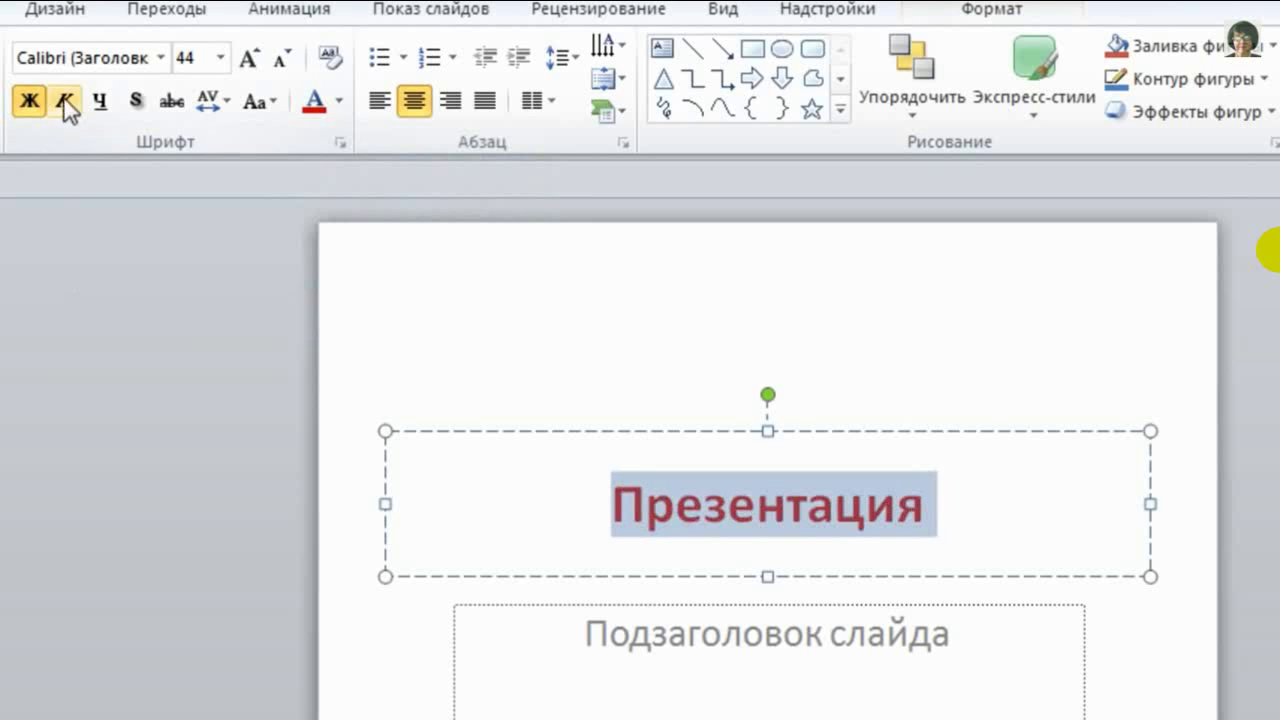
pyautogui.click(65, 100)
pyautogui.click(100, 101)
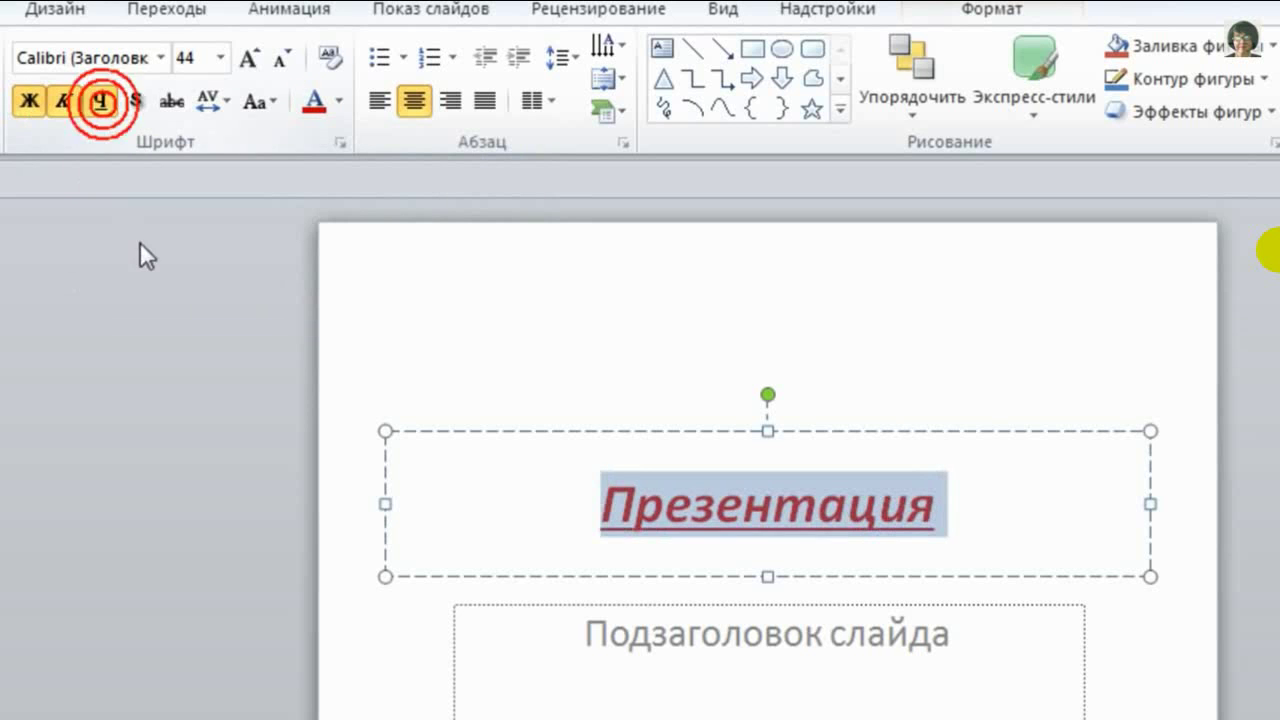
pyautogui.click(161, 57)
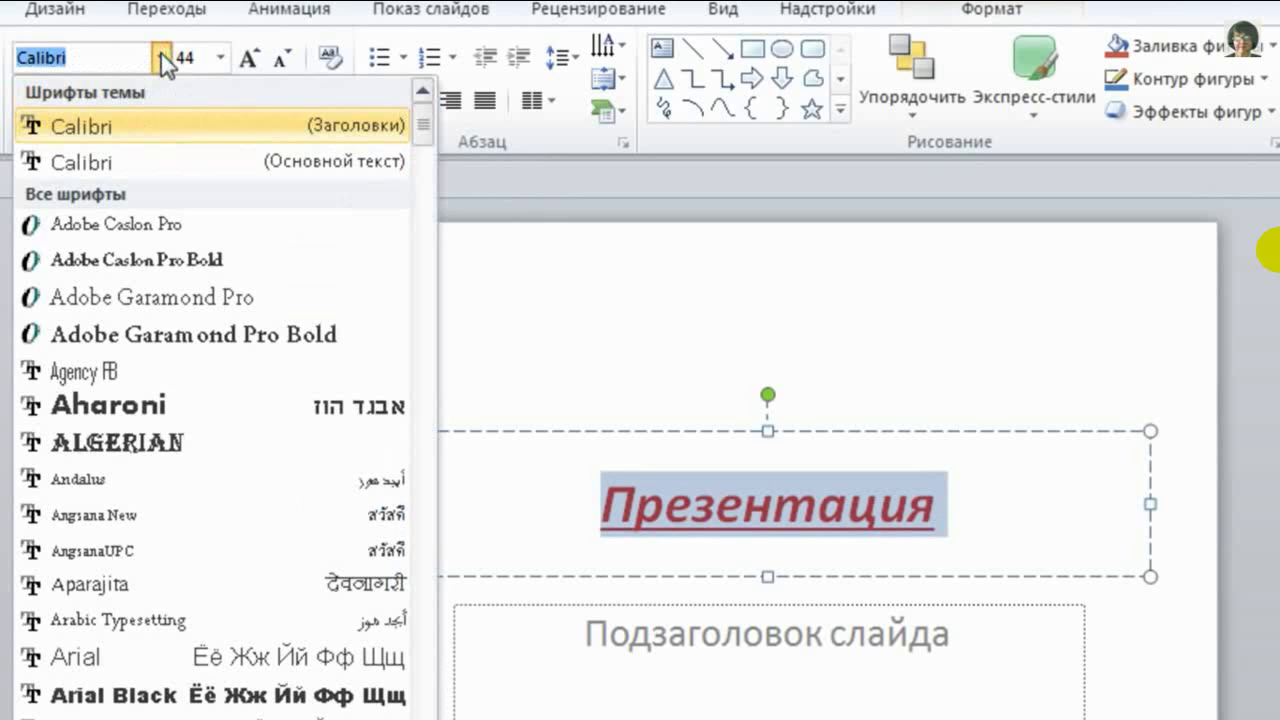
pyautogui.click(189, 694)
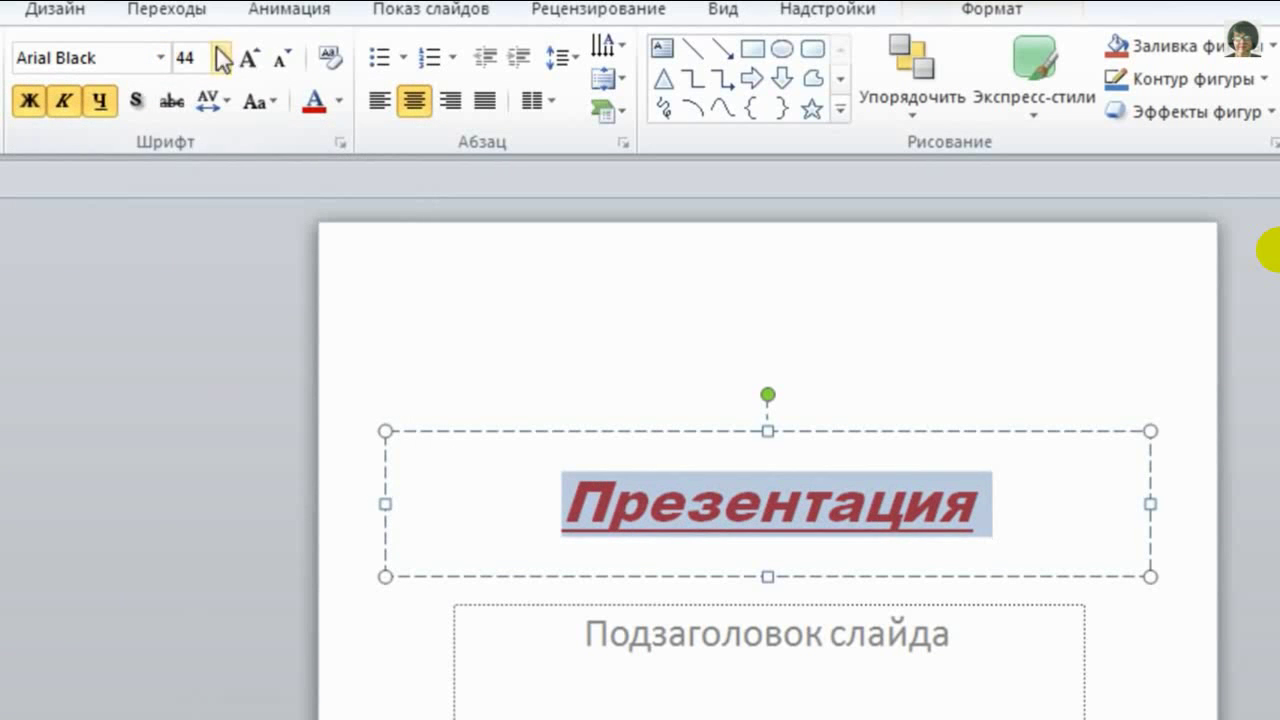
pyautogui.click(221, 57)
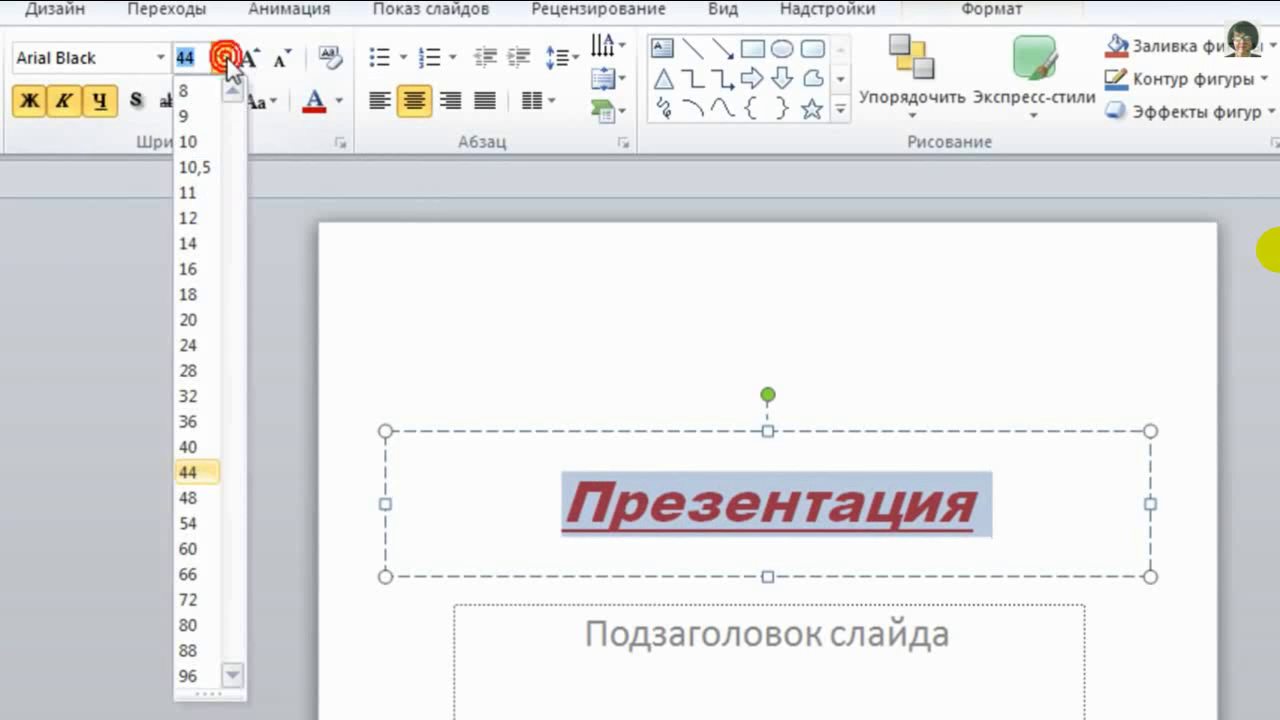
pyautogui.click(200, 472)
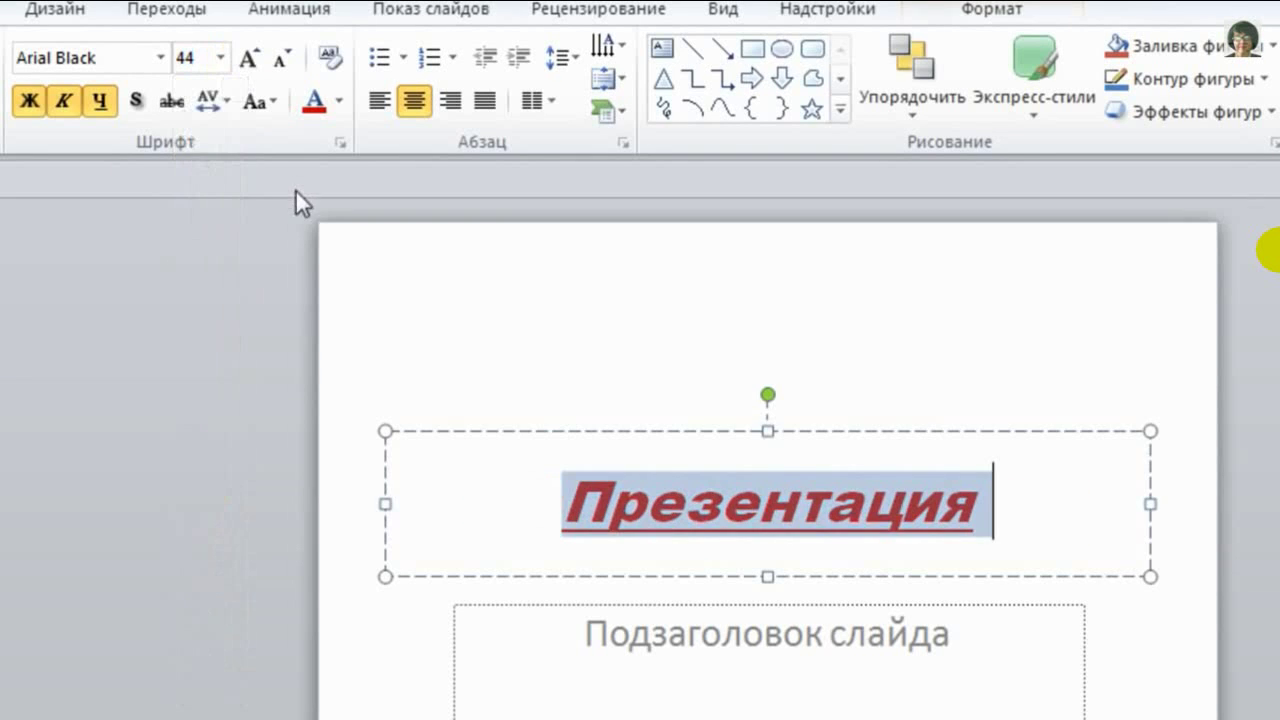
# - Apply numbering so the title reads '1. Презентация', then try left, right and justify before centring it
pyautogui.click(379, 58)
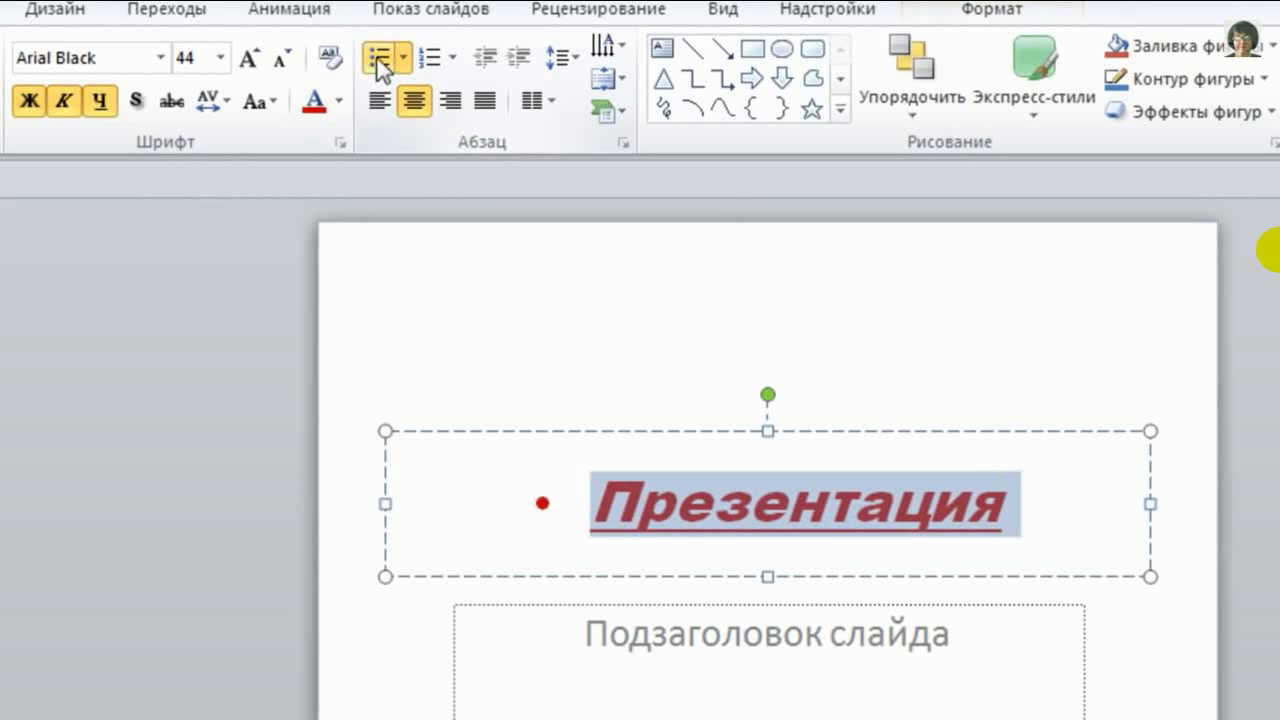
pyautogui.click(429, 58)
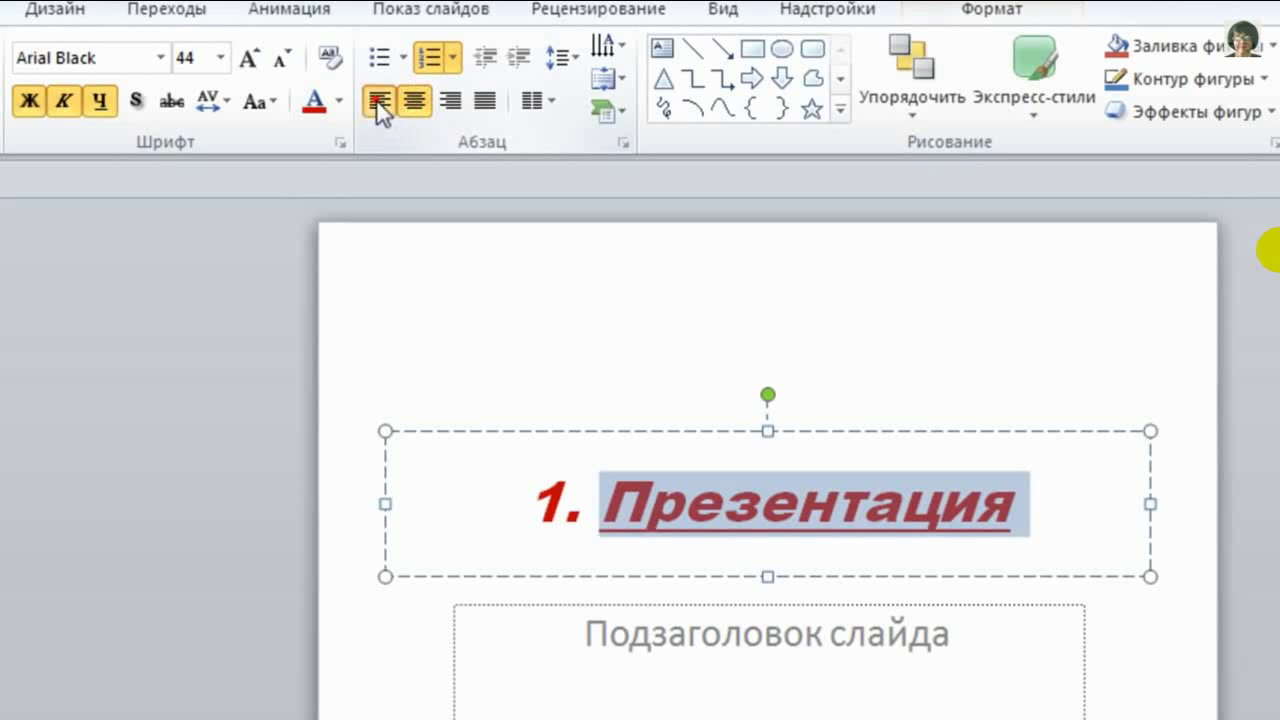
pyautogui.click(377, 108)
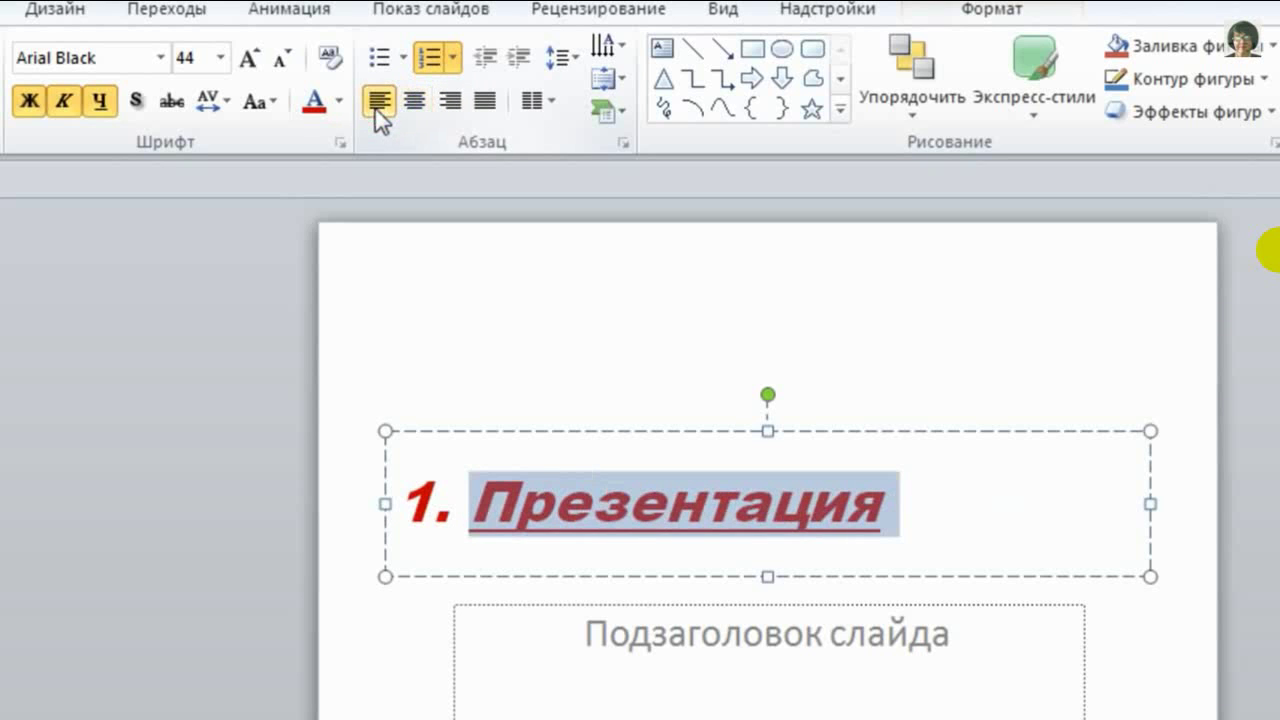
pyautogui.click(450, 104)
pyautogui.click(482, 97)
pyautogui.click(418, 104)
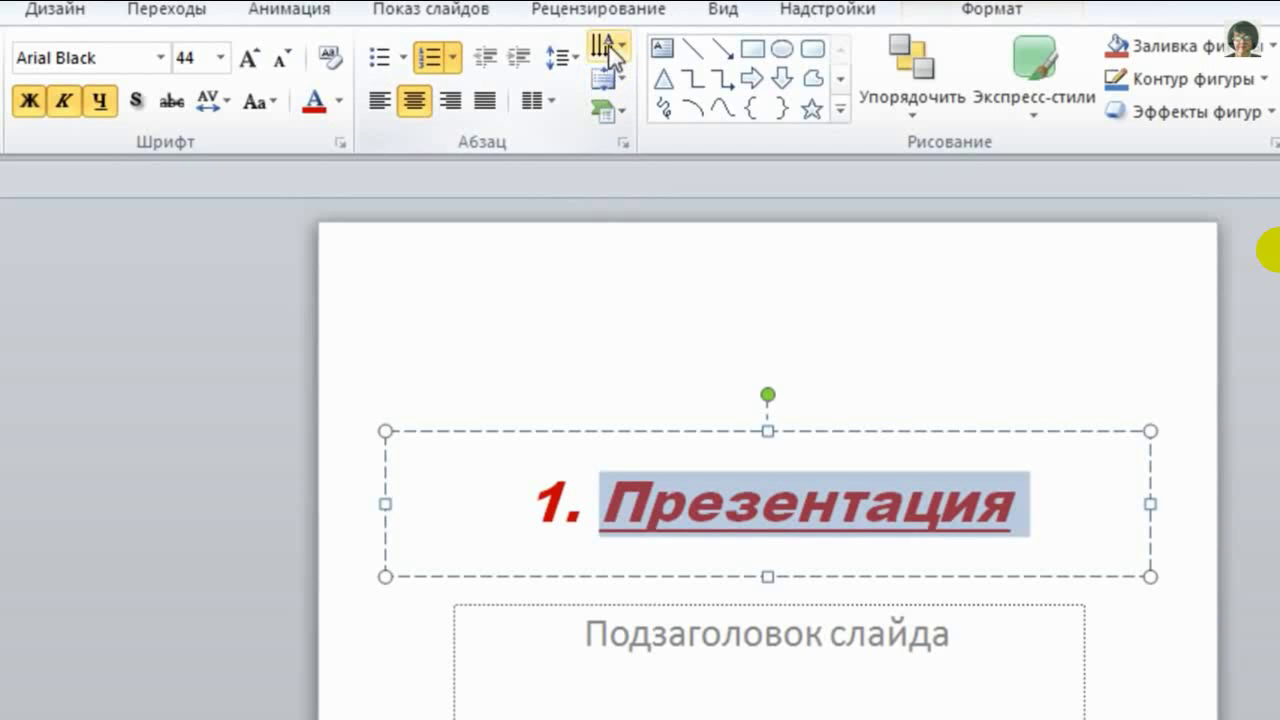
pyautogui.click(601, 47)
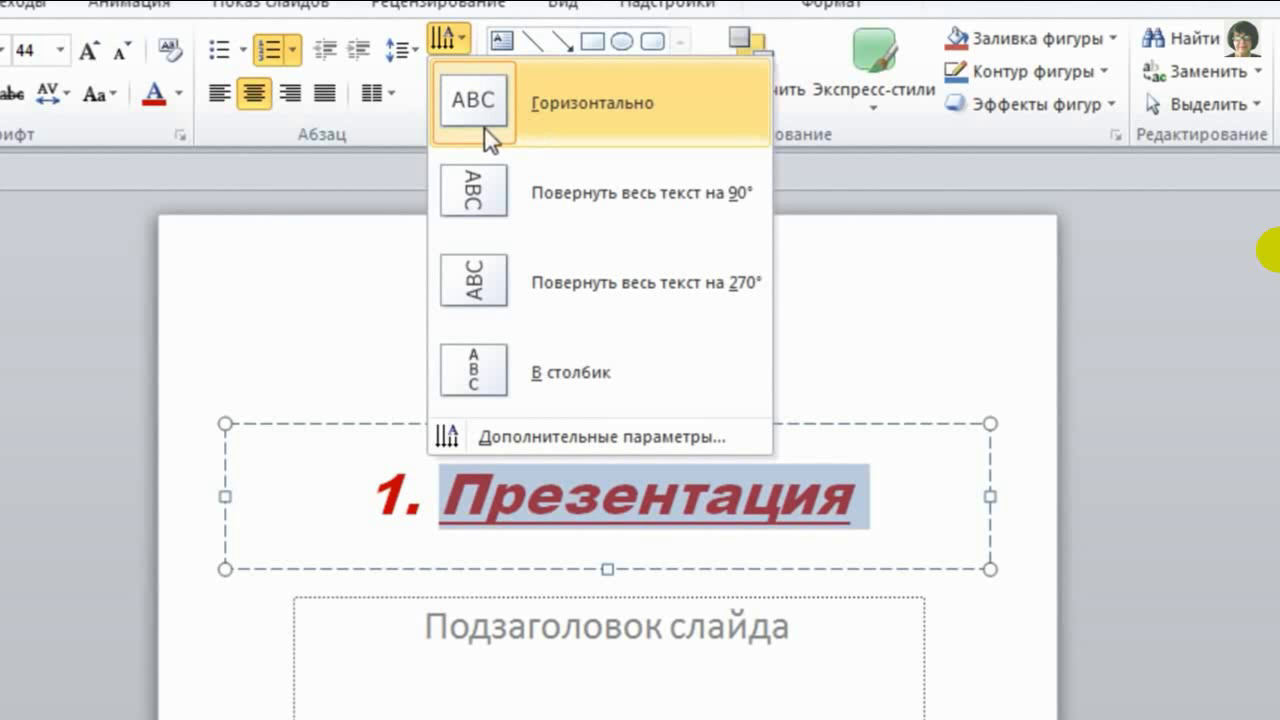
pyautogui.click(467, 186)
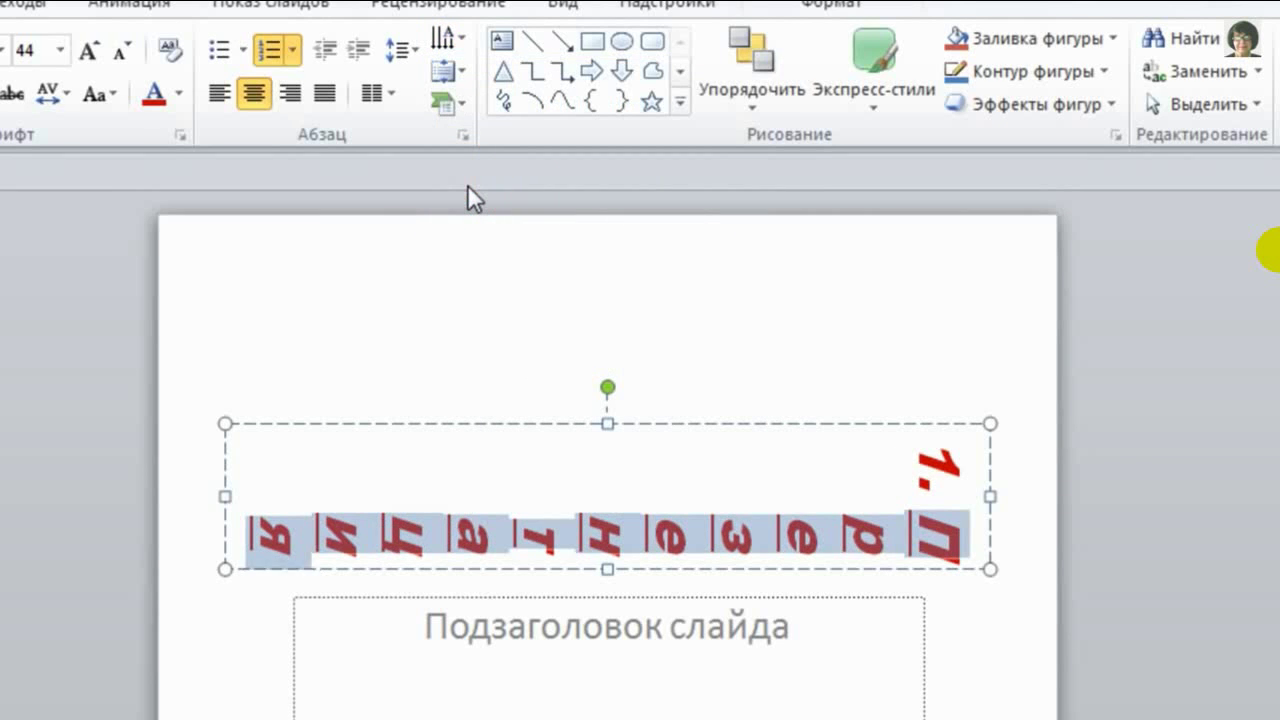
pyautogui.click(447, 38)
pyautogui.click(503, 371)
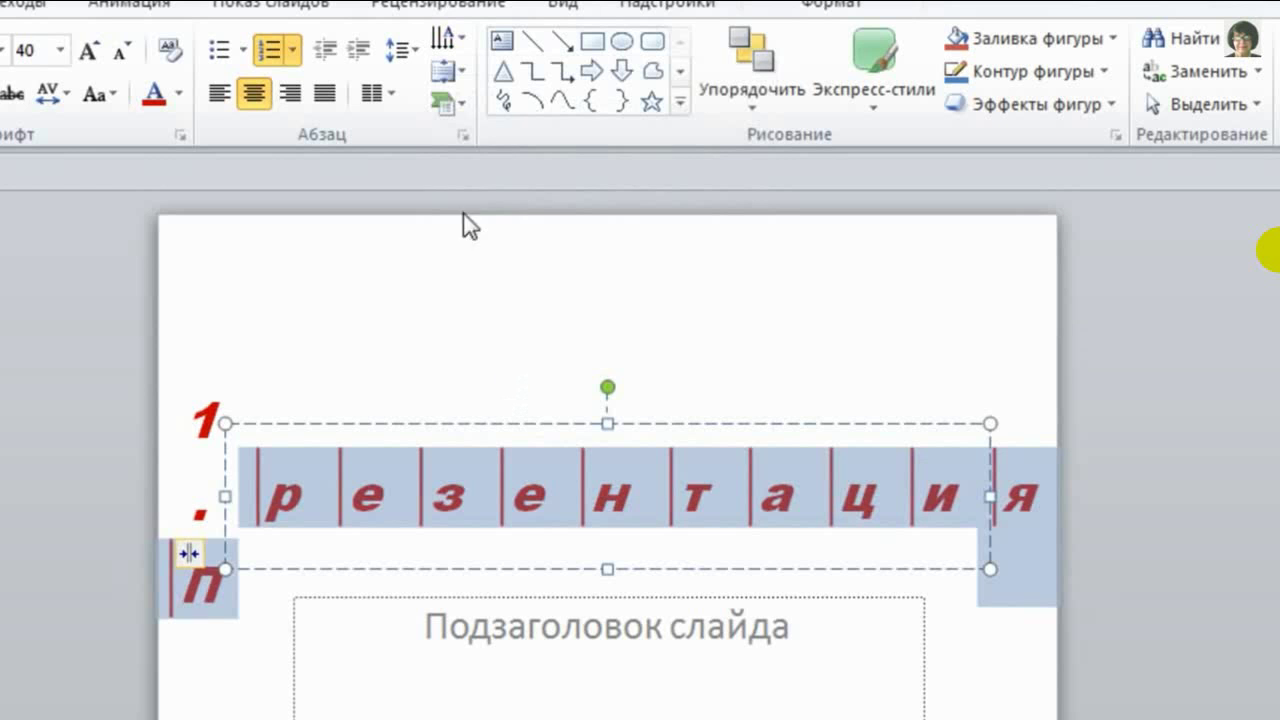
pyautogui.click(445, 40)
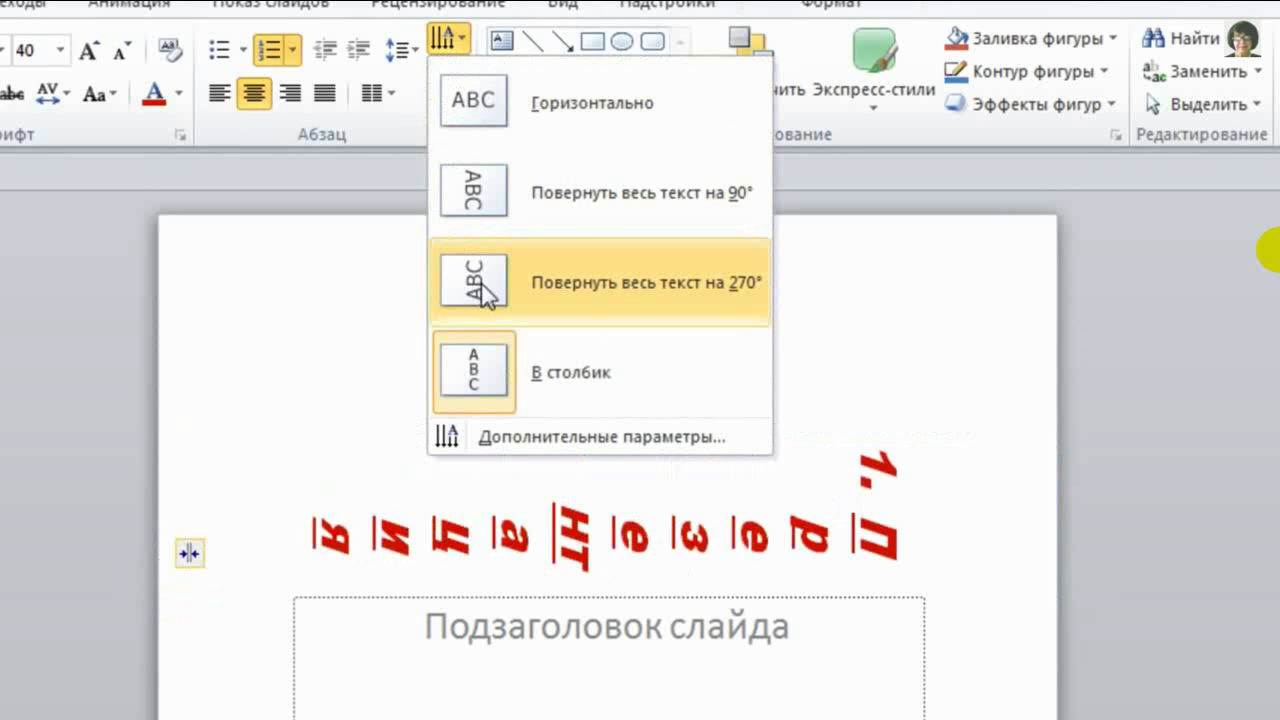
pyautogui.click(479, 285)
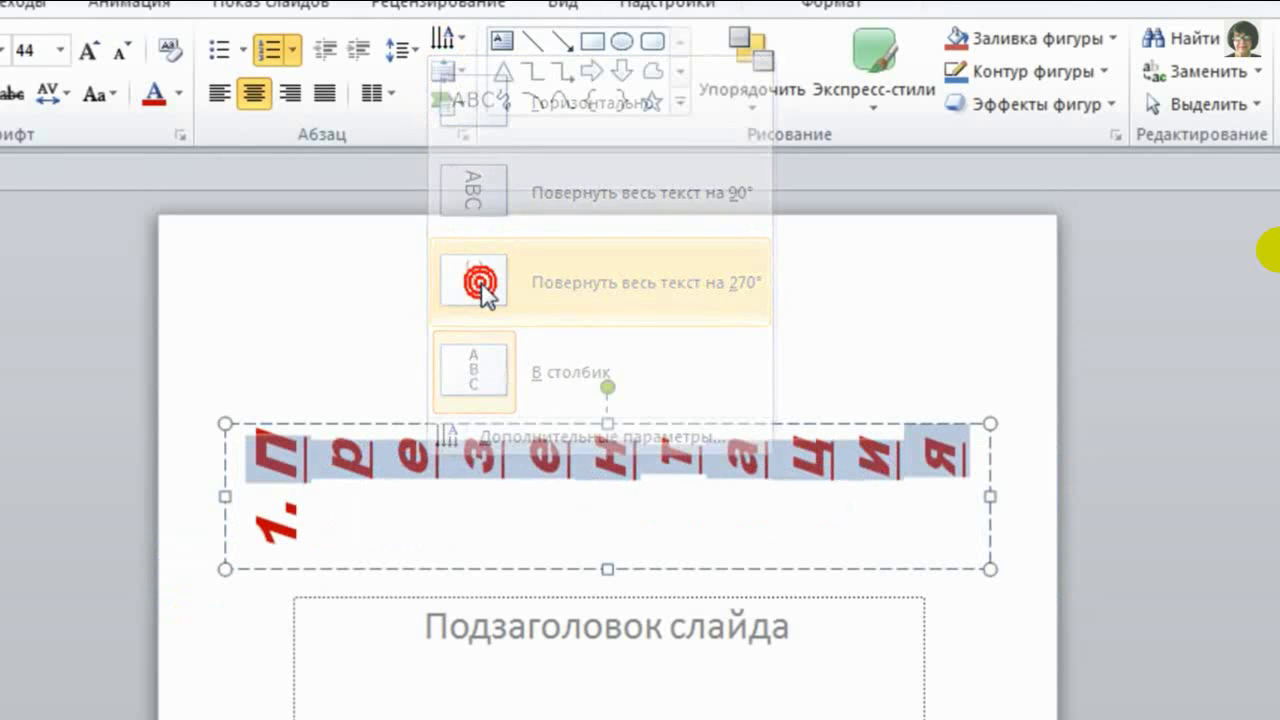
pyautogui.click(445, 40)
pyautogui.click(487, 117)
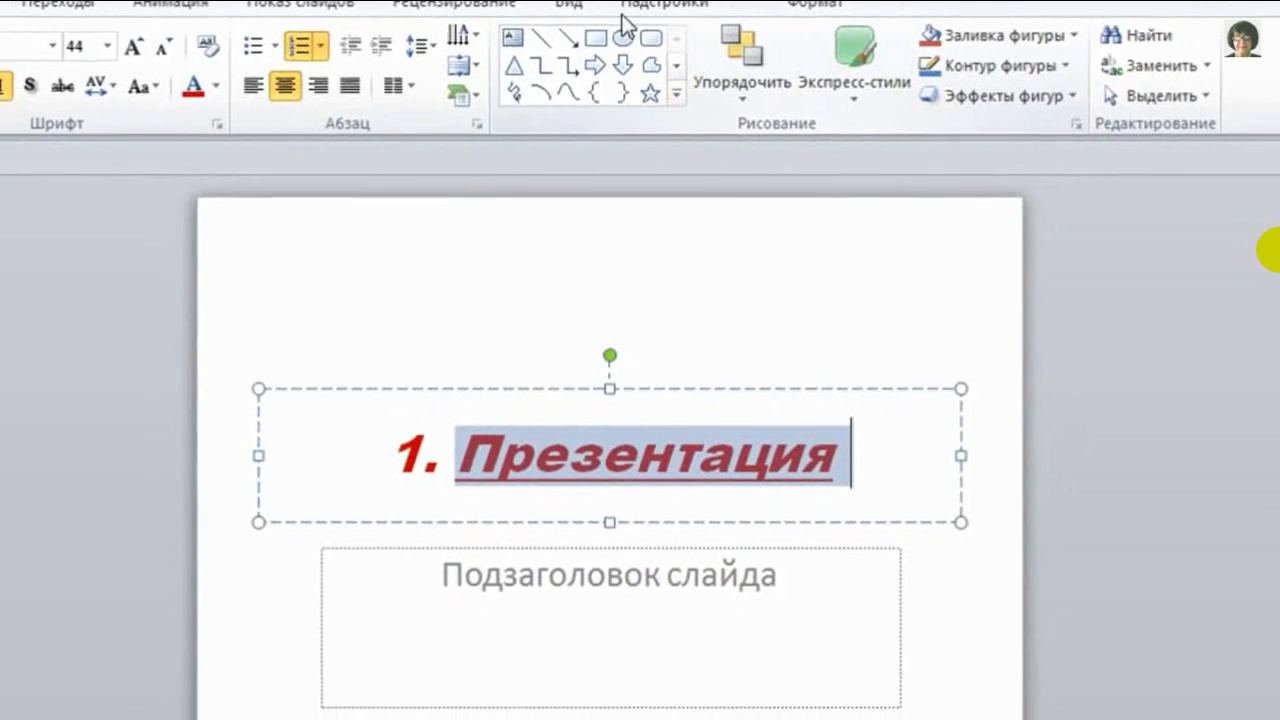
# - Add a text box reading 'Надпись' and format it bold, red, size 28
pyautogui.click(517, 38)
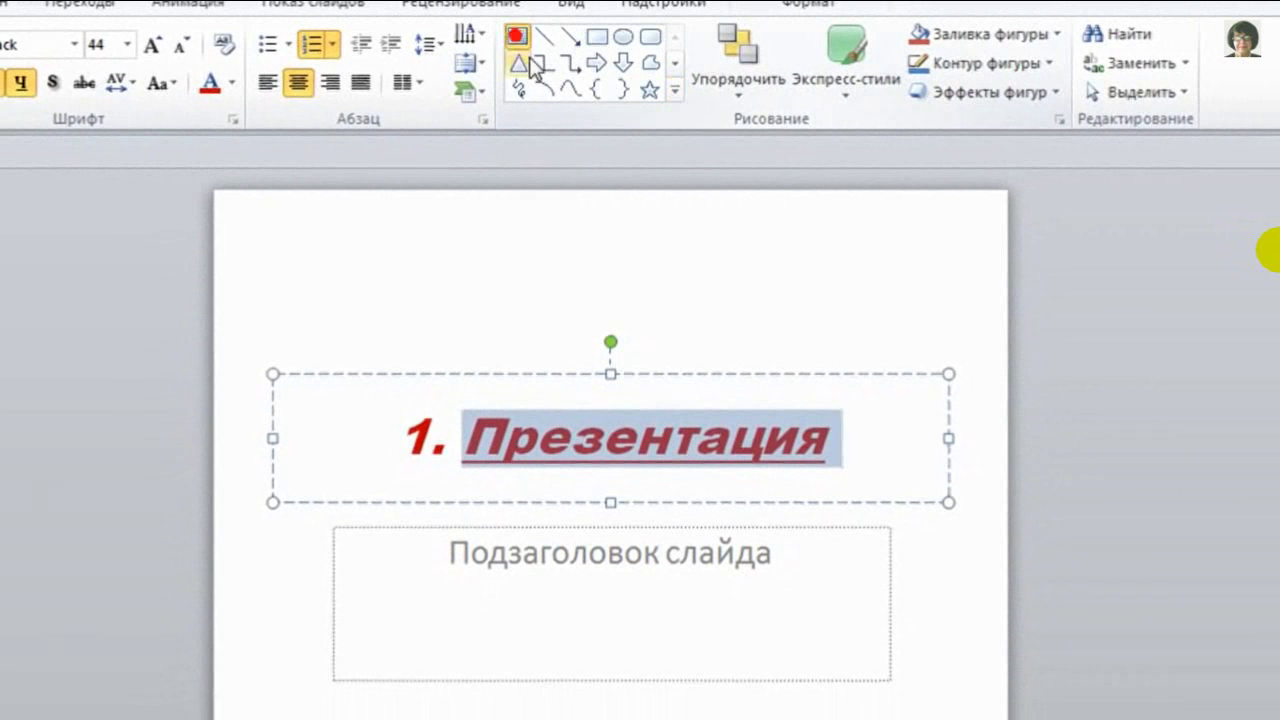
pyautogui.click(521, 267)
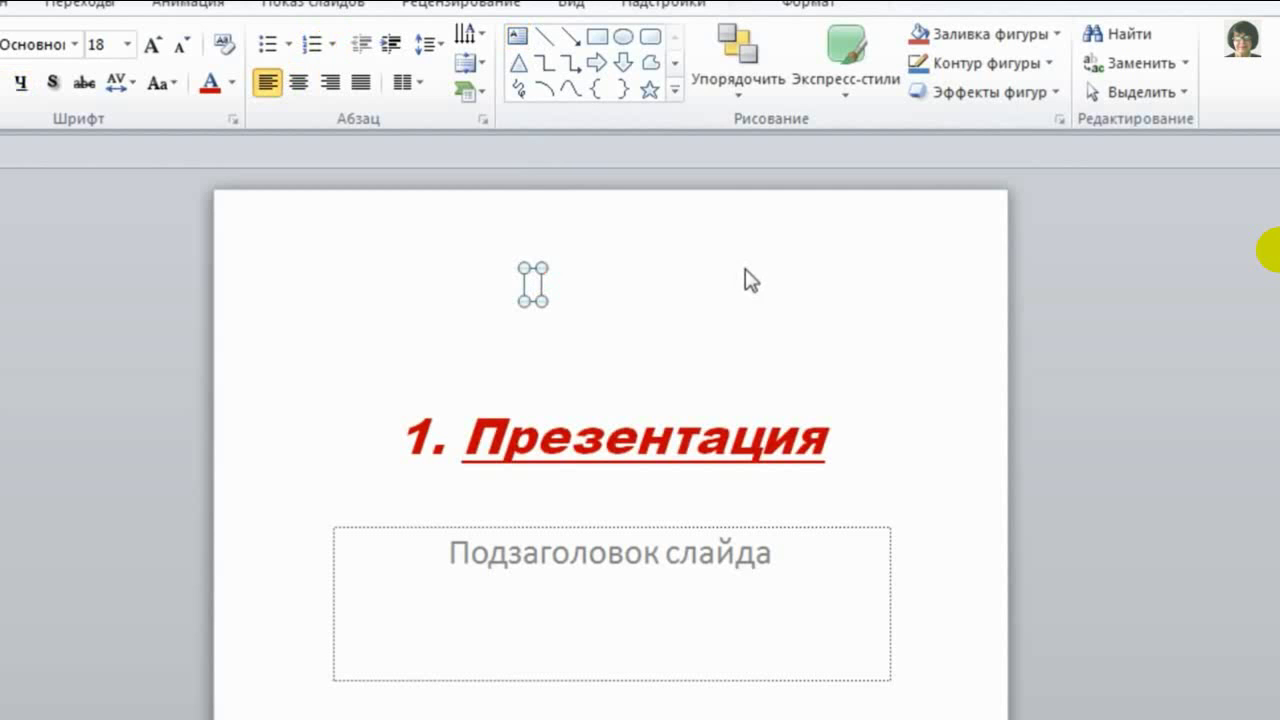
pyautogui.write('Надп')
pyautogui.write('ись')
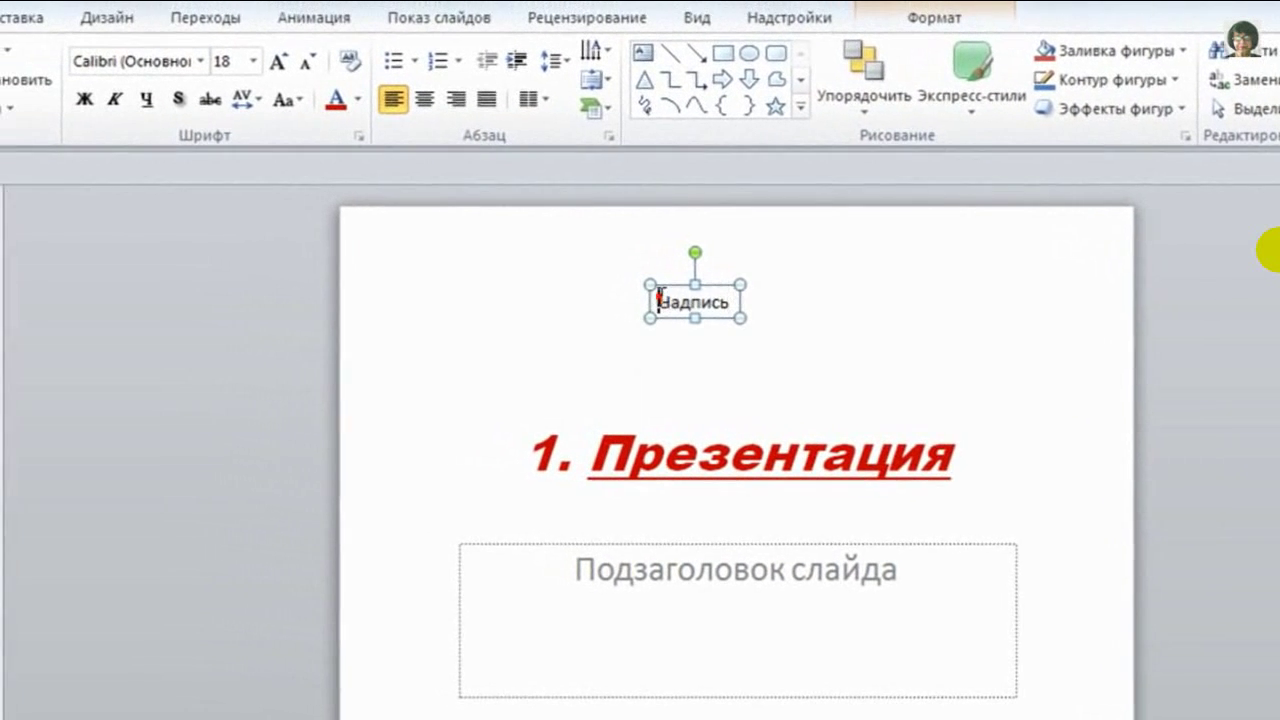
pyautogui.moveTo(586, 293); pyautogui.dragTo(652, 292)
pyautogui.click(88, 99)
pyautogui.click(258, 62)
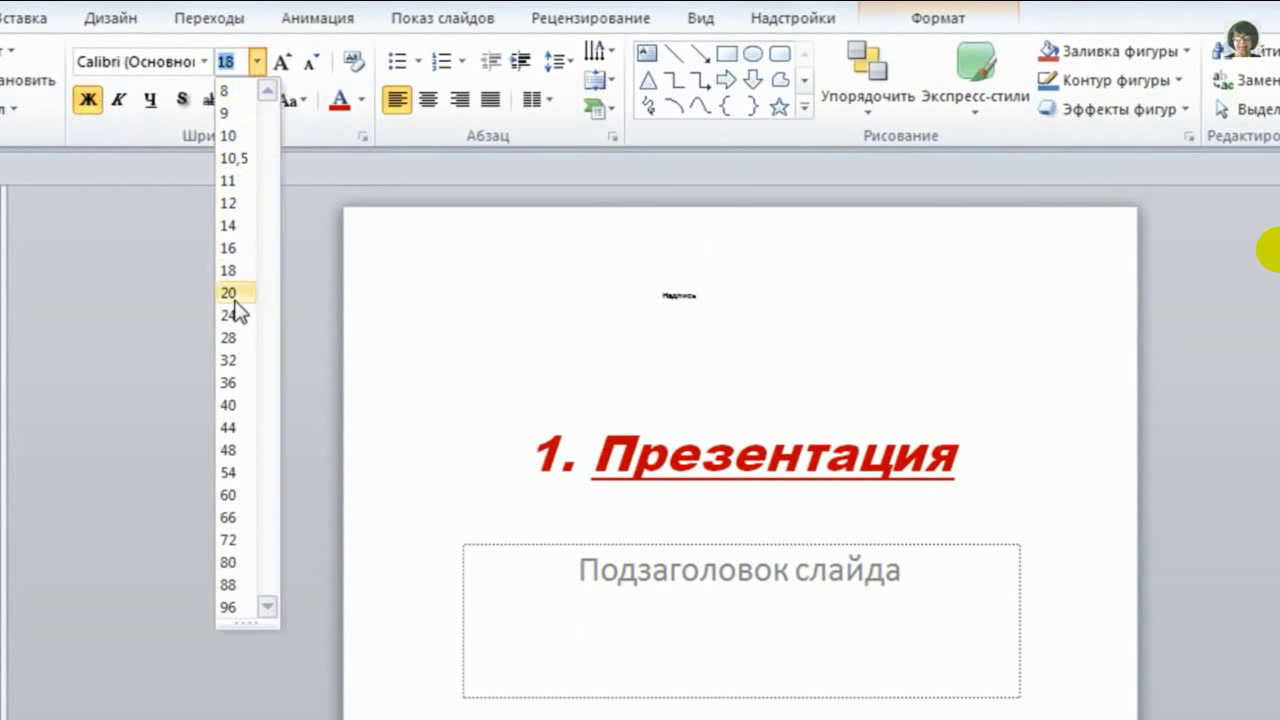
pyautogui.click(238, 335)
pyautogui.click(339, 99)
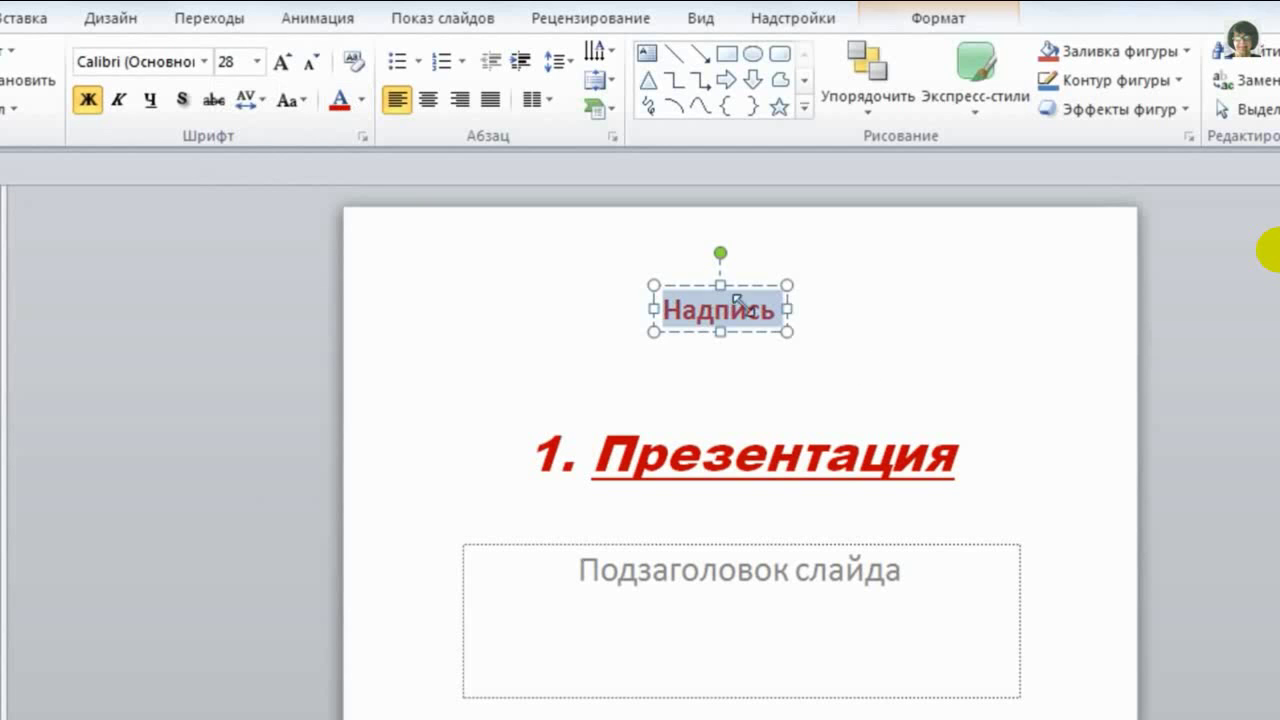
# - Drag the Надпись box around the slide and settle it beside the title
pyautogui.click(900, 372)
pyautogui.click(697, 306)
pyautogui.moveTo(707, 292); pyautogui.dragTo(433, 248)
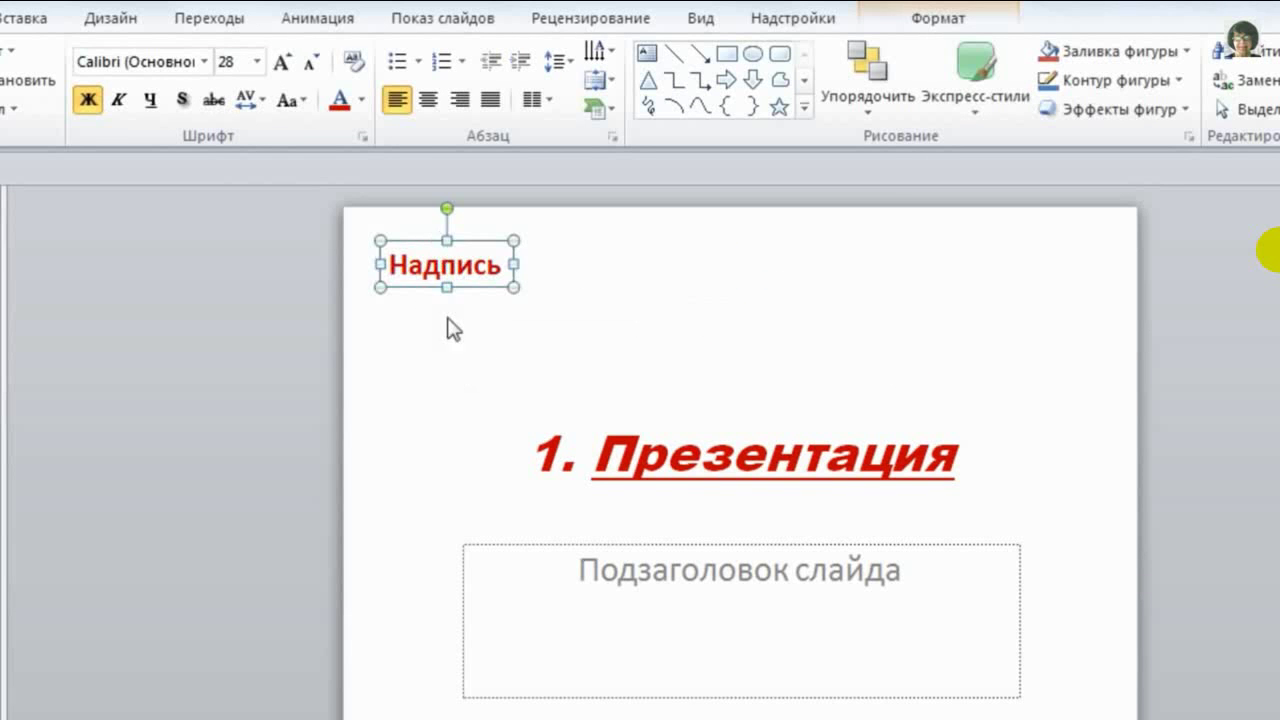
pyautogui.moveTo(423, 243)
pyautogui.mouseDown()
pyautogui.moveTo(985, 650)
pyautogui.moveTo(988, 632)
pyautogui.moveTo(405, 488)
pyautogui.mouseUp()
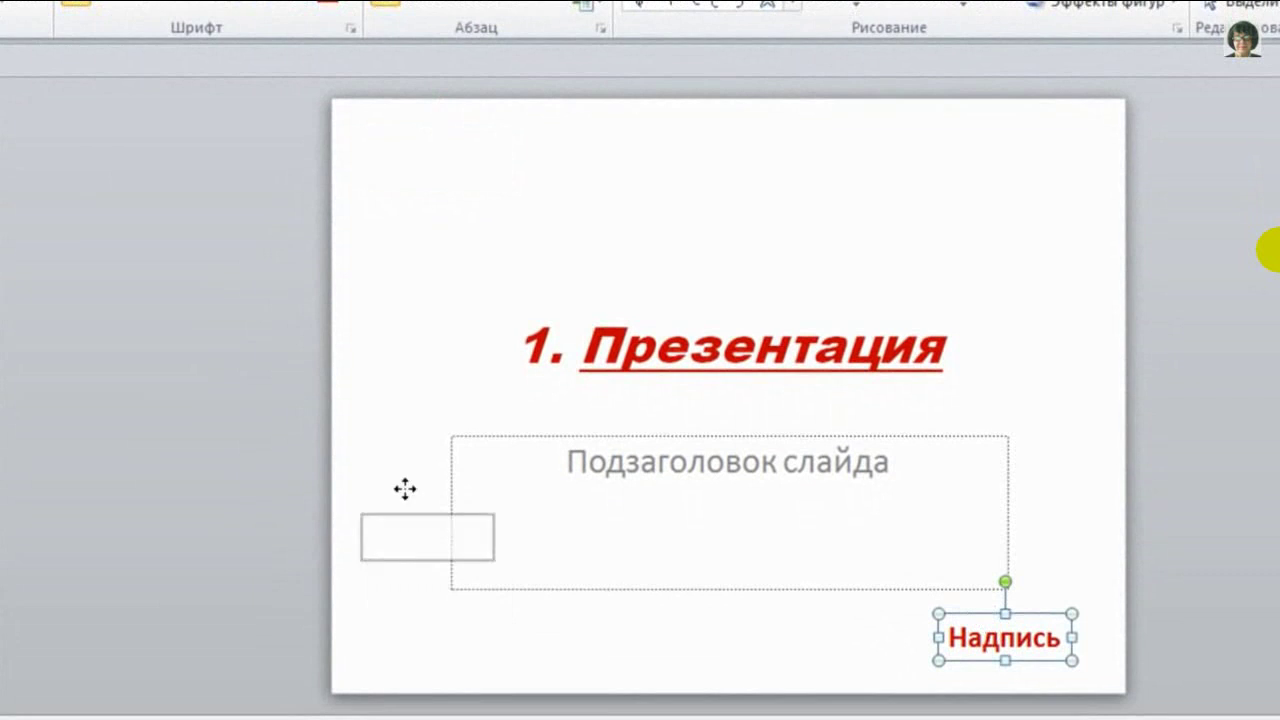
pyautogui.moveTo(405, 488); pyautogui.dragTo(413, 333)
# - Draw a ribbon shape from the Shapes gallery over the subtitle placeholder, then delete it
pyautogui.click(720, 329)
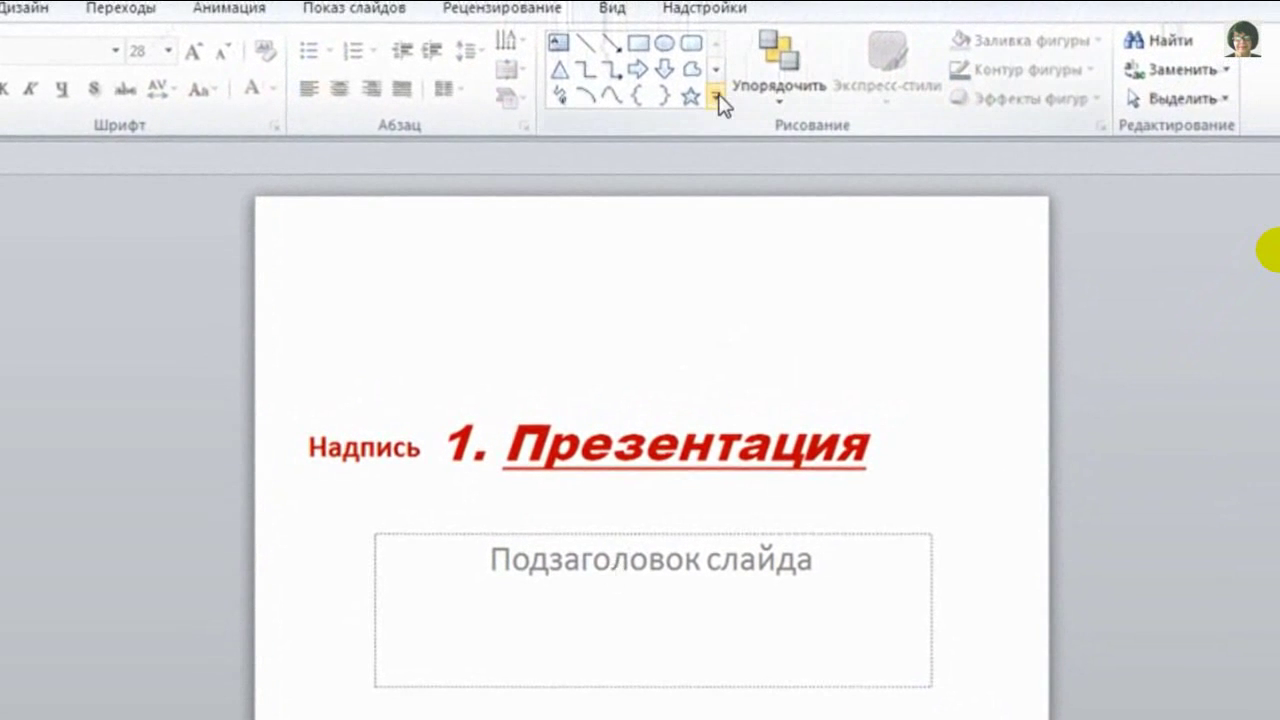
pyautogui.click(716, 96)
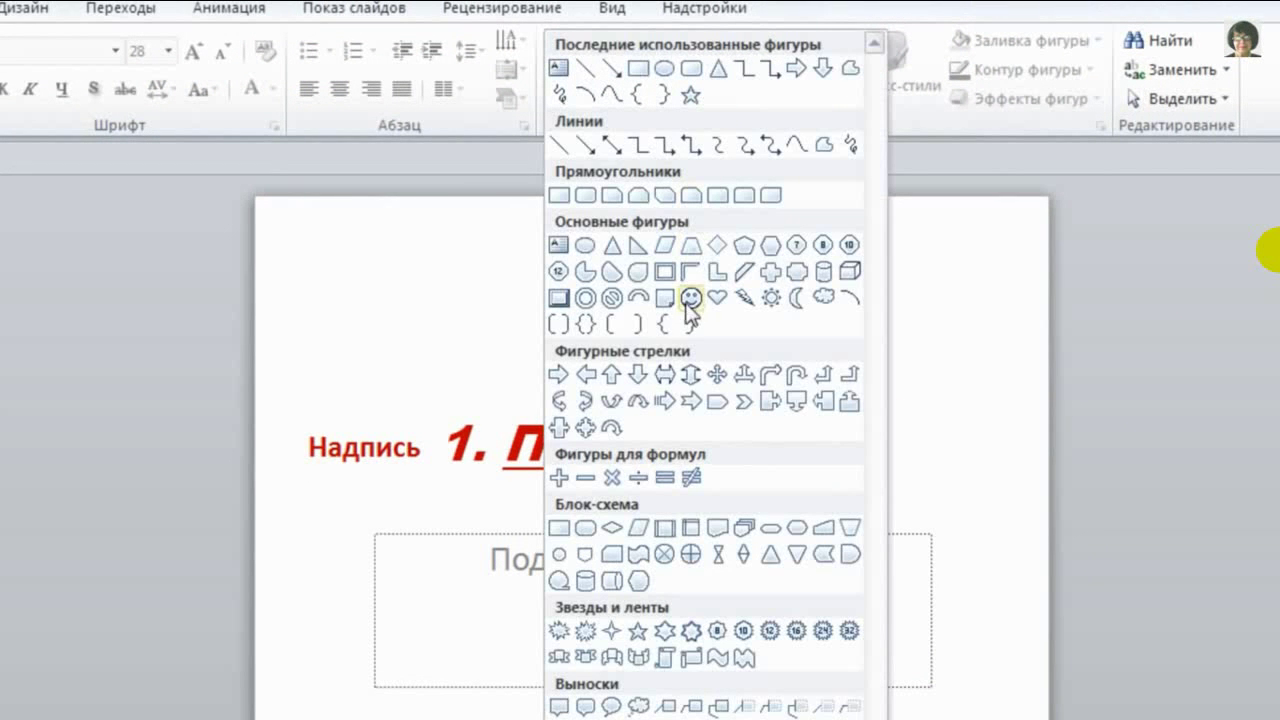
pyautogui.click(637, 657)
pyautogui.moveTo(393, 515)
pyautogui.mouseDown()
pyautogui.moveTo(911, 708)
pyautogui.moveTo(950, 683)
pyautogui.mouseUp()
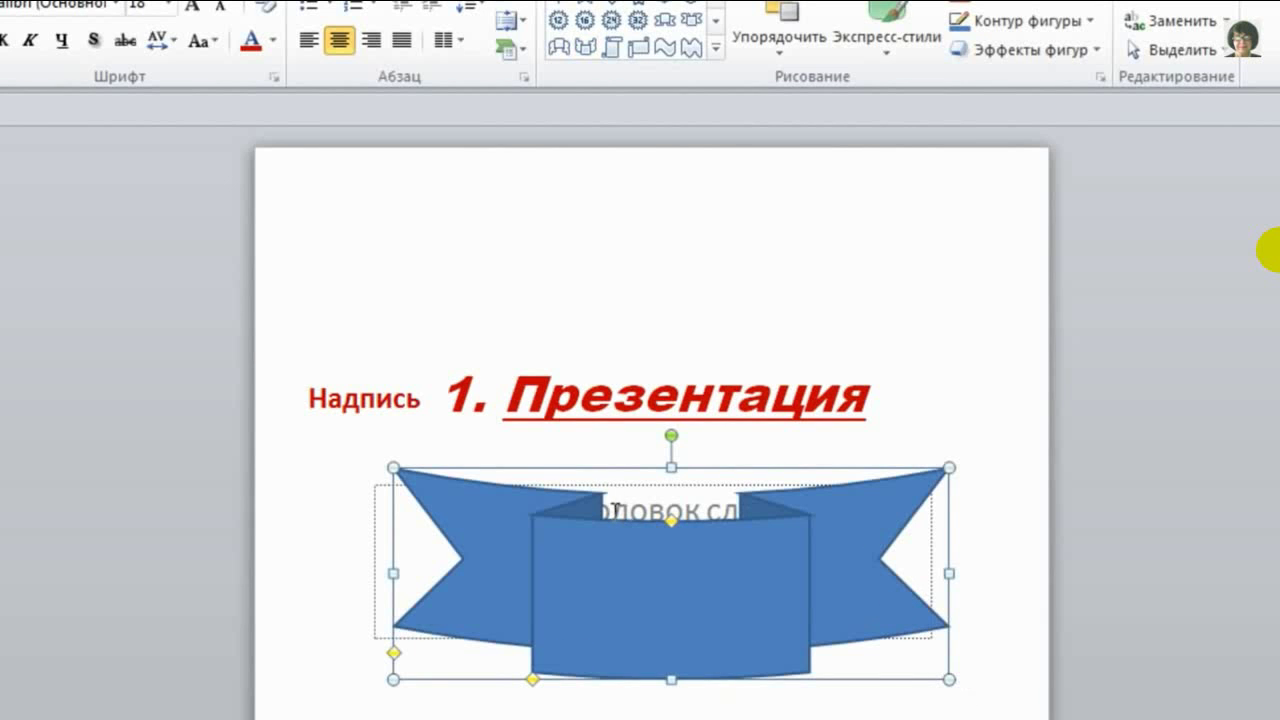
pyautogui.press('Delete')
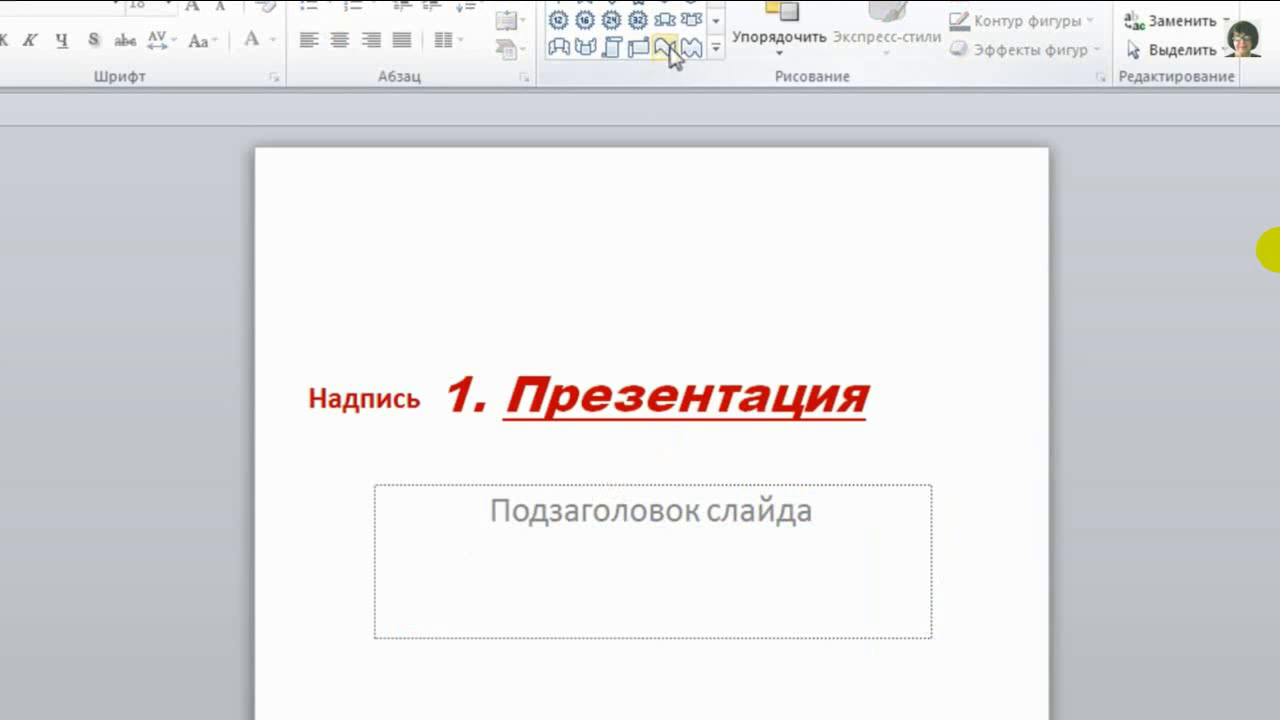
# - Draw a large Ribbon banner beneath '1. Презентация', stretched wide and tall over the subtitle placeholder
pyautogui.click(690, 20)
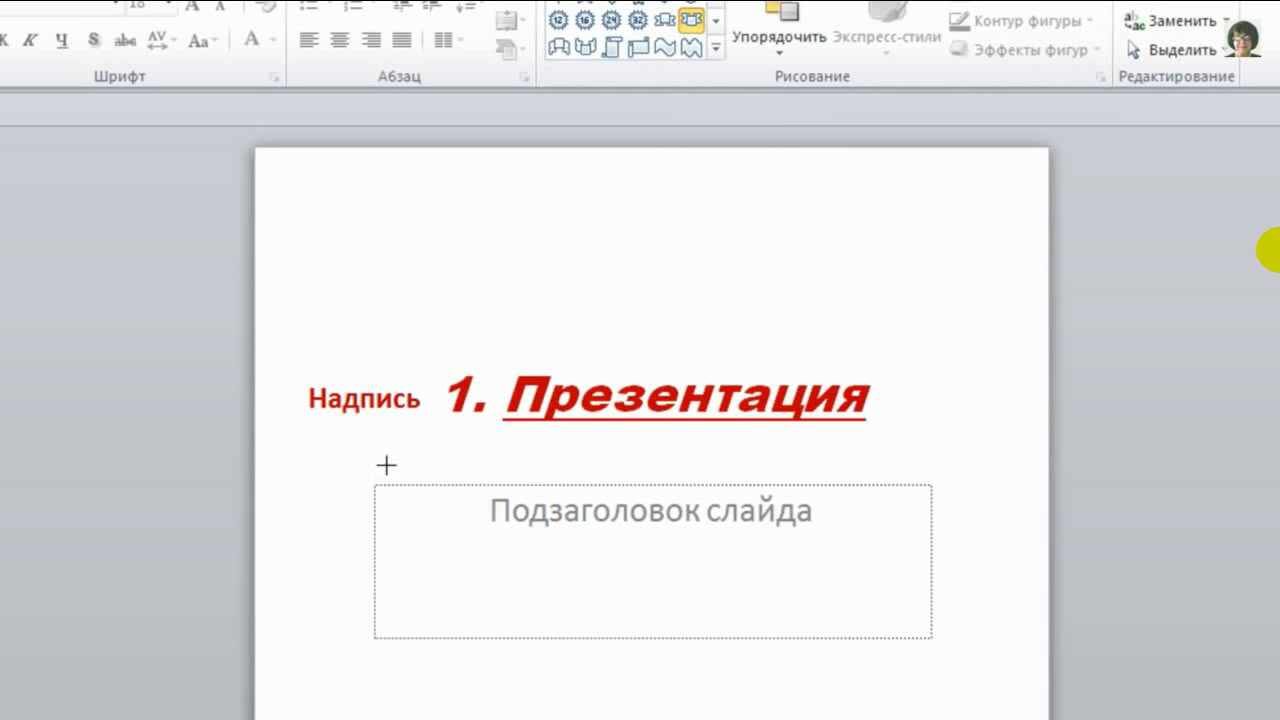
pyautogui.moveTo(386, 463)
pyautogui.mouseDown()
pyautogui.moveTo(806, 683)
pyautogui.moveTo(996, 690)
pyautogui.mouseUp()
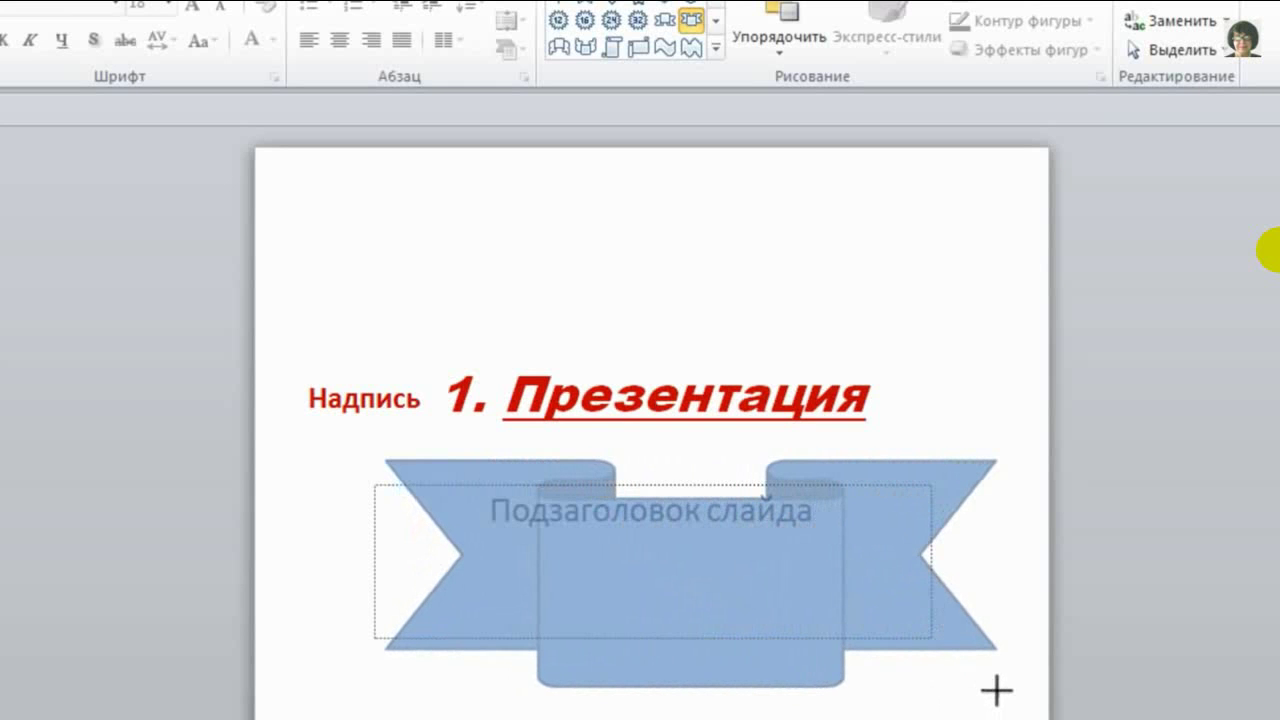
pyautogui.moveTo(996, 690); pyautogui.dragTo(986, 513)
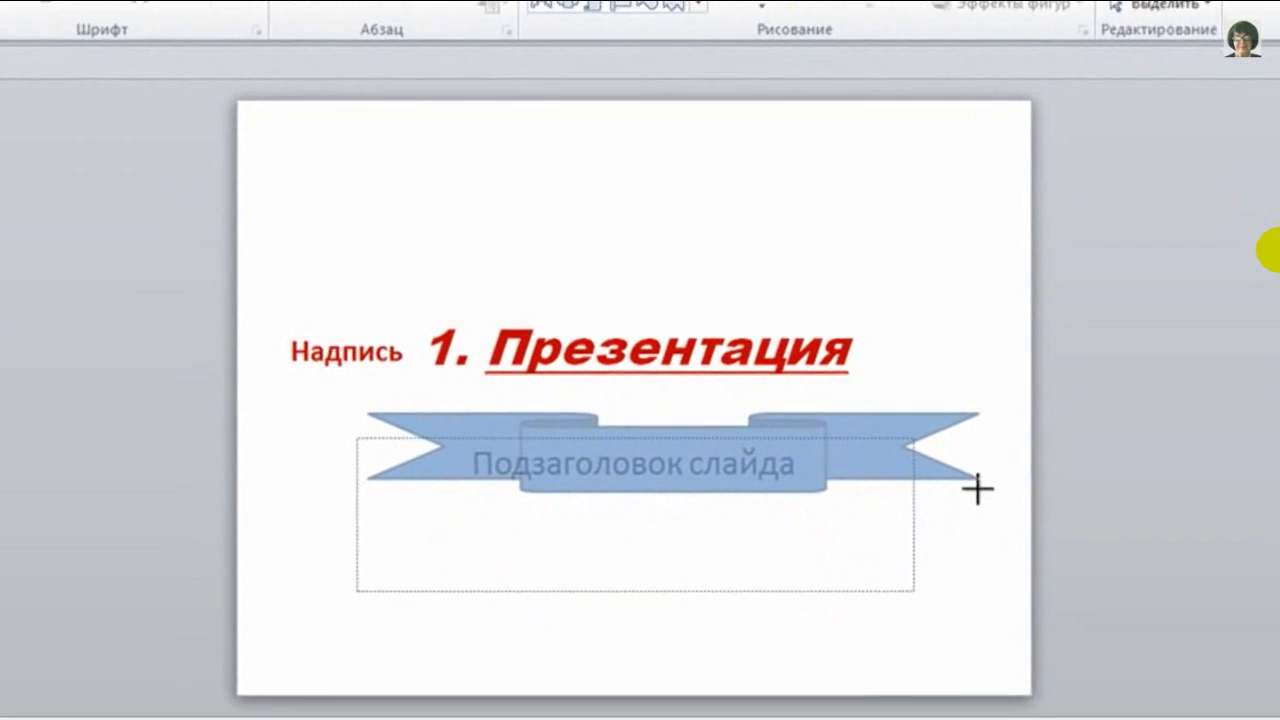
pyautogui.moveTo(986, 513)
pyautogui.mouseDown()
pyautogui.moveTo(974, 632)
pyautogui.moveTo(588, 631)
pyautogui.moveTo(978, 631)
pyautogui.mouseUp()
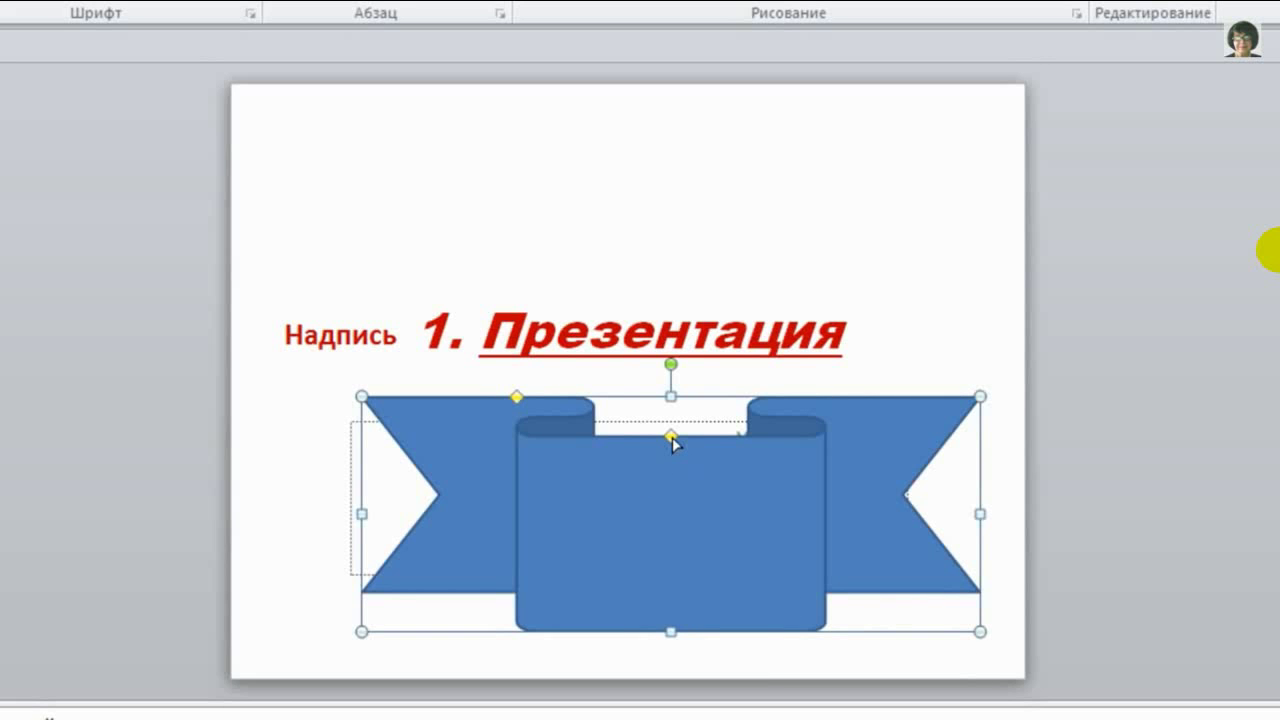
# - Use the ribbon's adjustment handles to lower, widen and re-deepen its central panel
pyautogui.moveTo(672, 437); pyautogui.dragTo(673, 523)
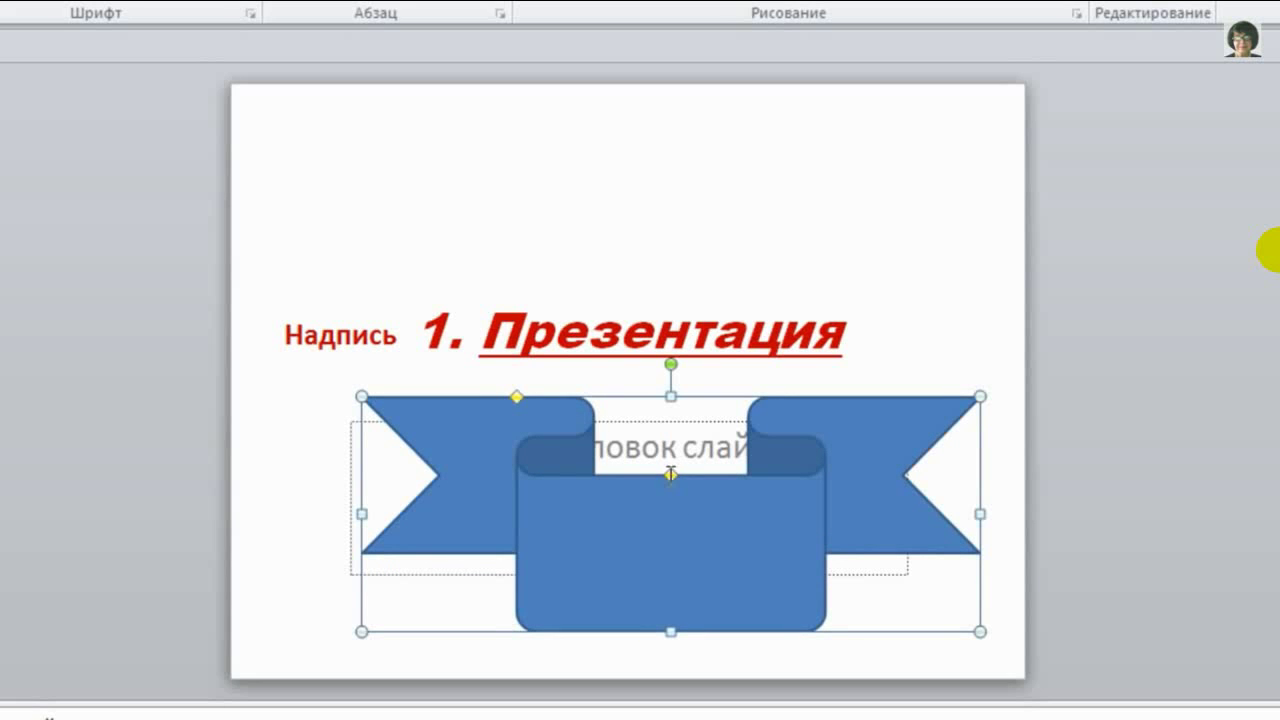
pyautogui.moveTo(516, 397)
pyautogui.mouseDown()
pyautogui.moveTo(434, 379)
pyautogui.moveTo(375, 389)
pyautogui.mouseUp()
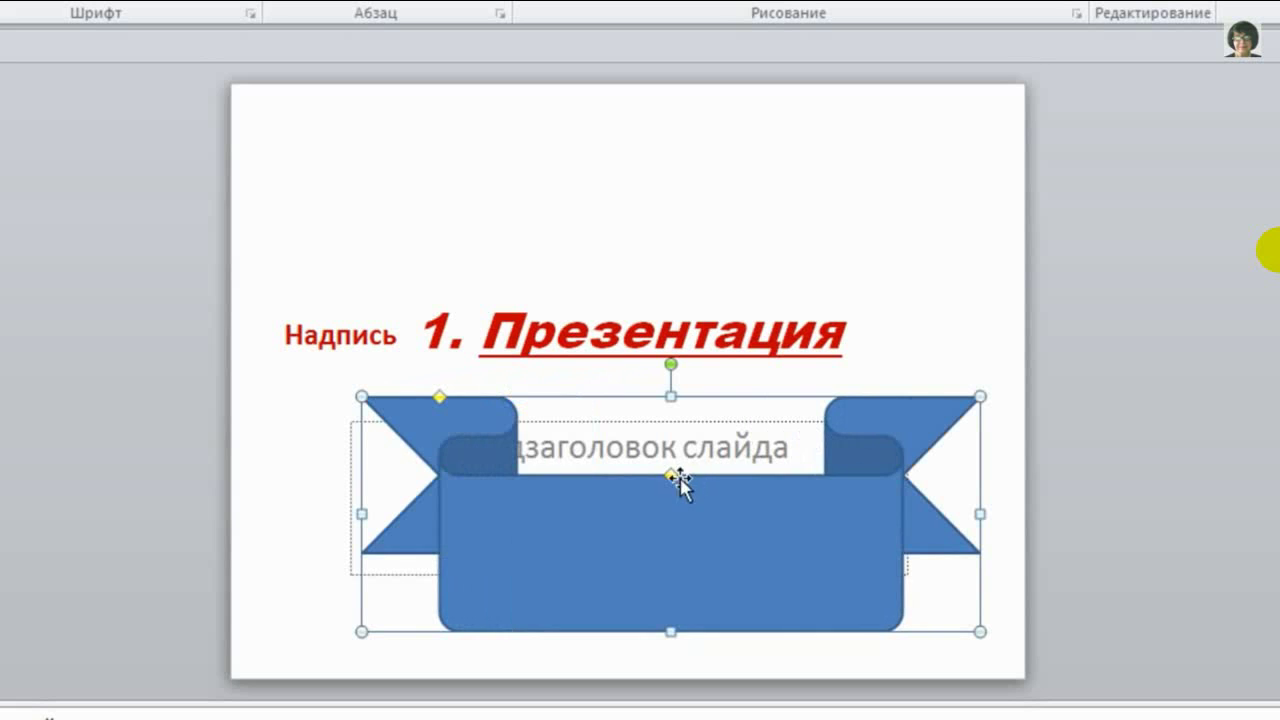
pyautogui.moveTo(670, 476); pyautogui.dragTo(672, 418)
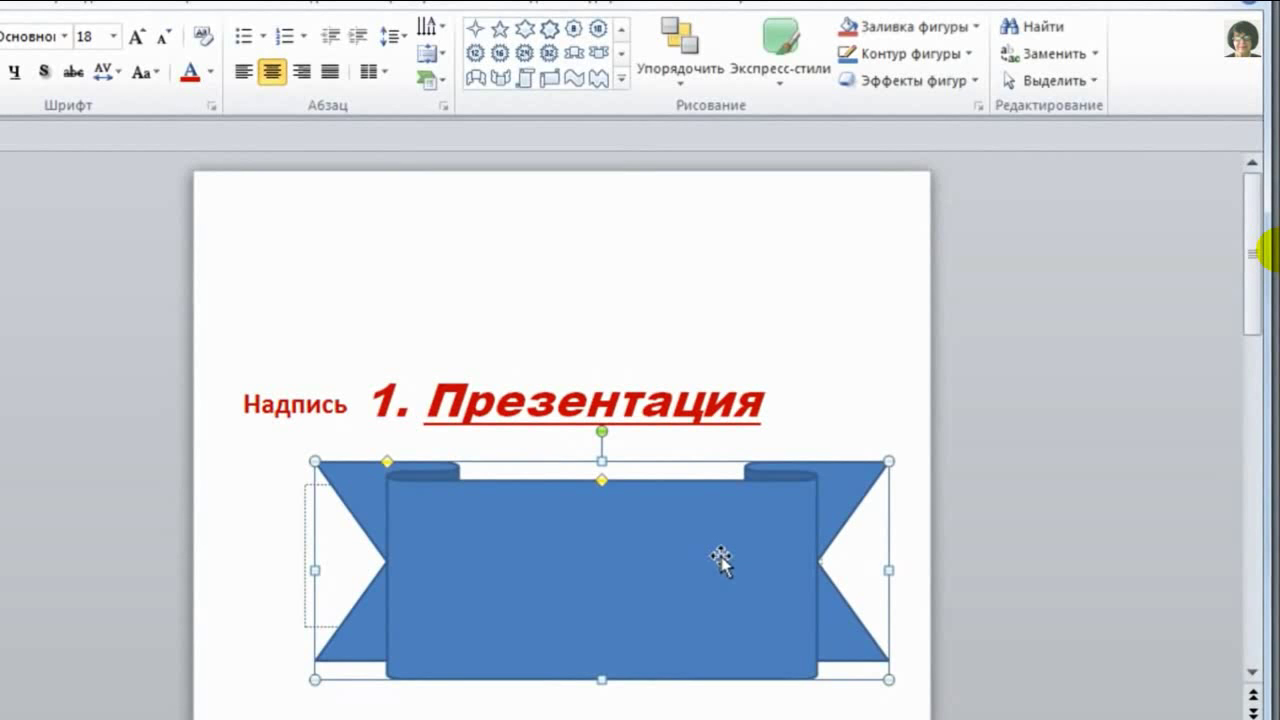
# - Fill the ribbon Dark Red and give it a White outline
pyautogui.click(976, 27)
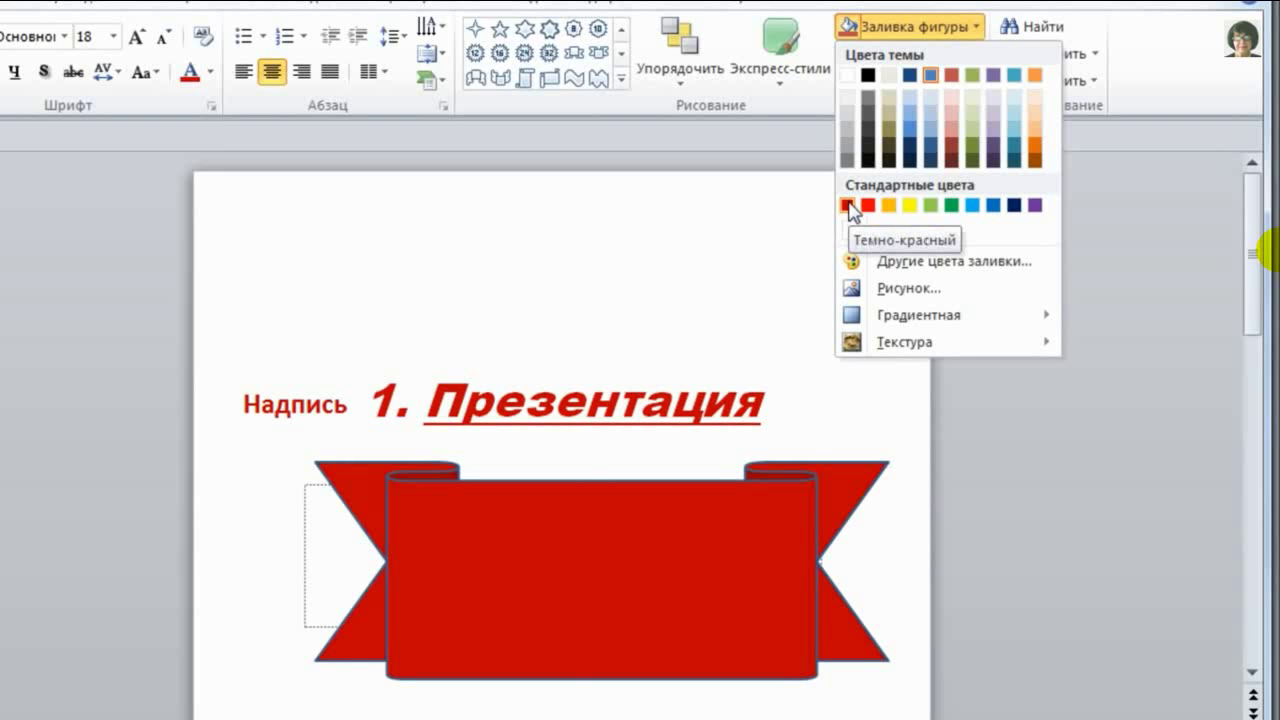
pyautogui.click(848, 206)
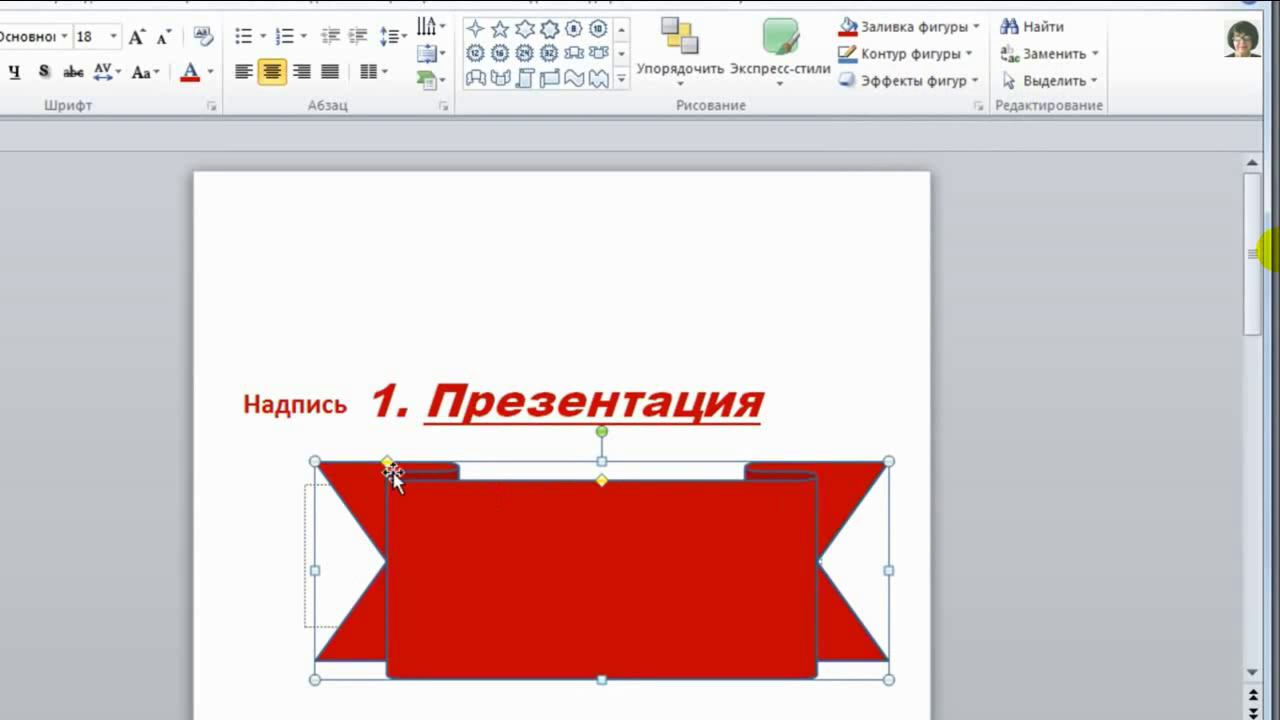
pyautogui.click(970, 54)
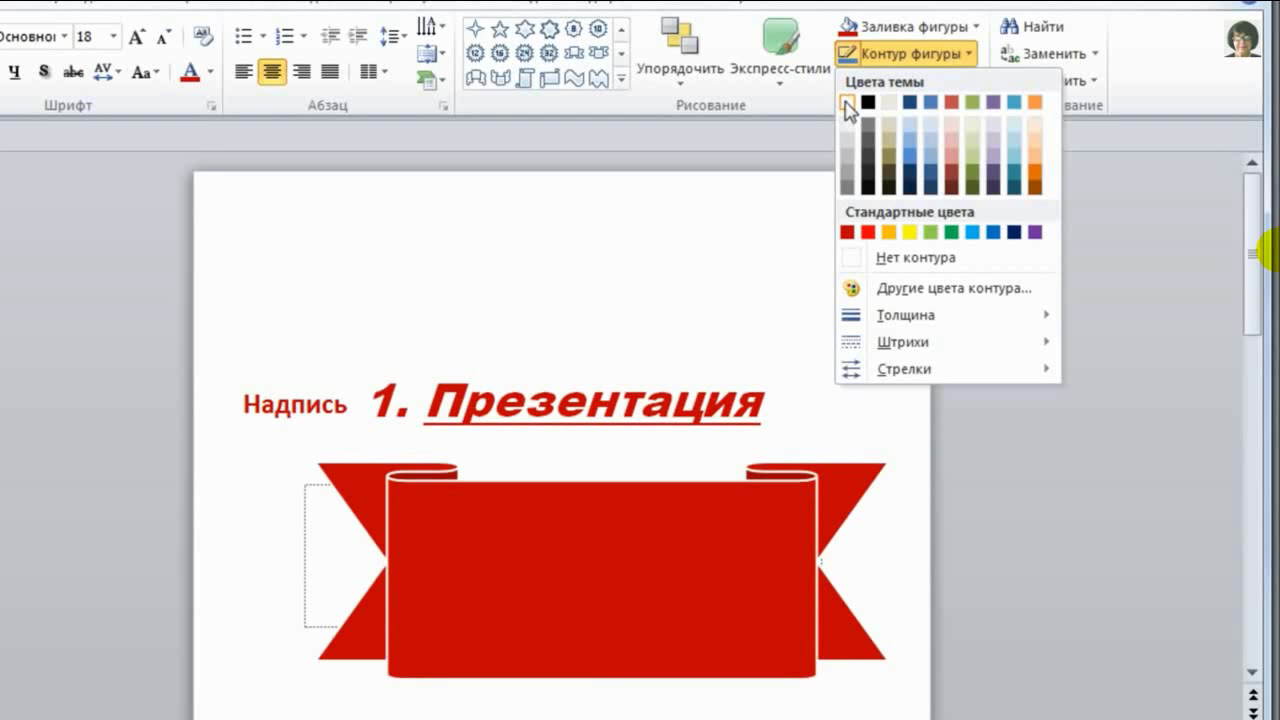
pyautogui.click(847, 104)
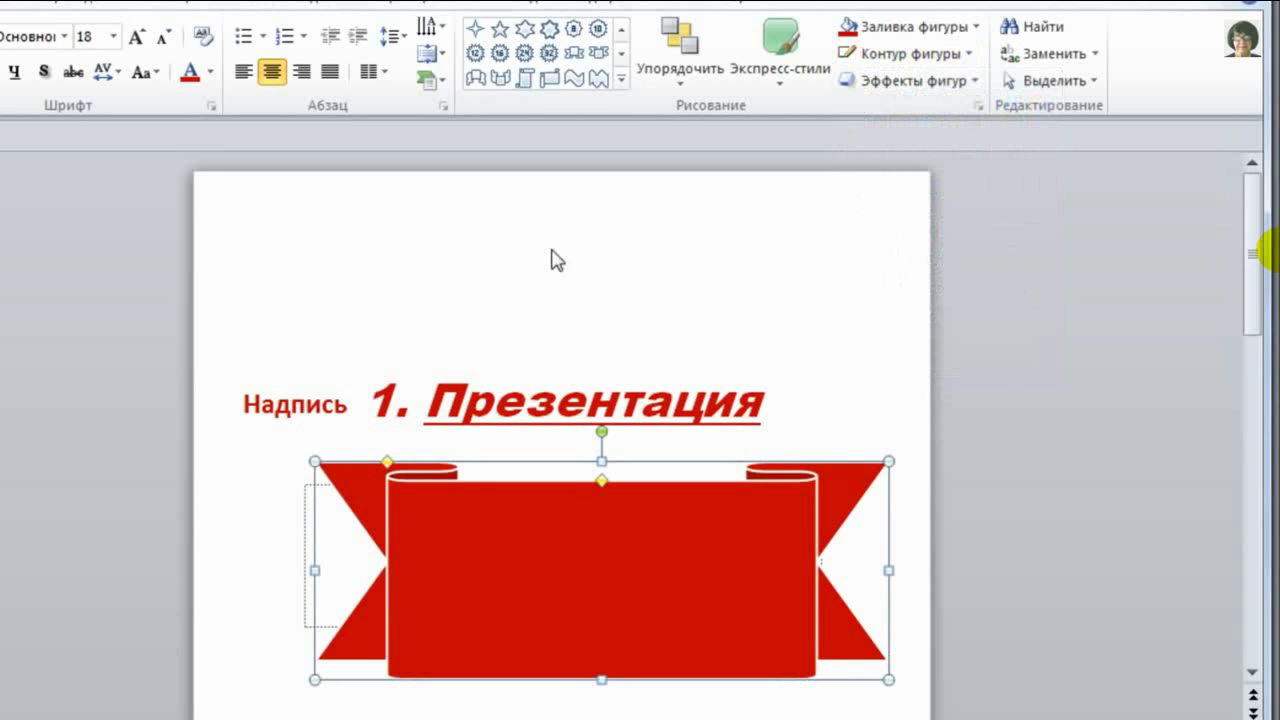
# - Scroll the Shapes gallery back up to the line shapes
pyautogui.click(621, 30)
pyautogui.click(621, 30)
pyautogui.click(621, 30)
pyautogui.click(622, 30)
pyautogui.click(622, 30)
pyautogui.click(622, 30)
pyautogui.click(622, 30)
# - Draw an arrow slanting upward above the title and colour its line Dark Red
pyautogui.click(573, 28)
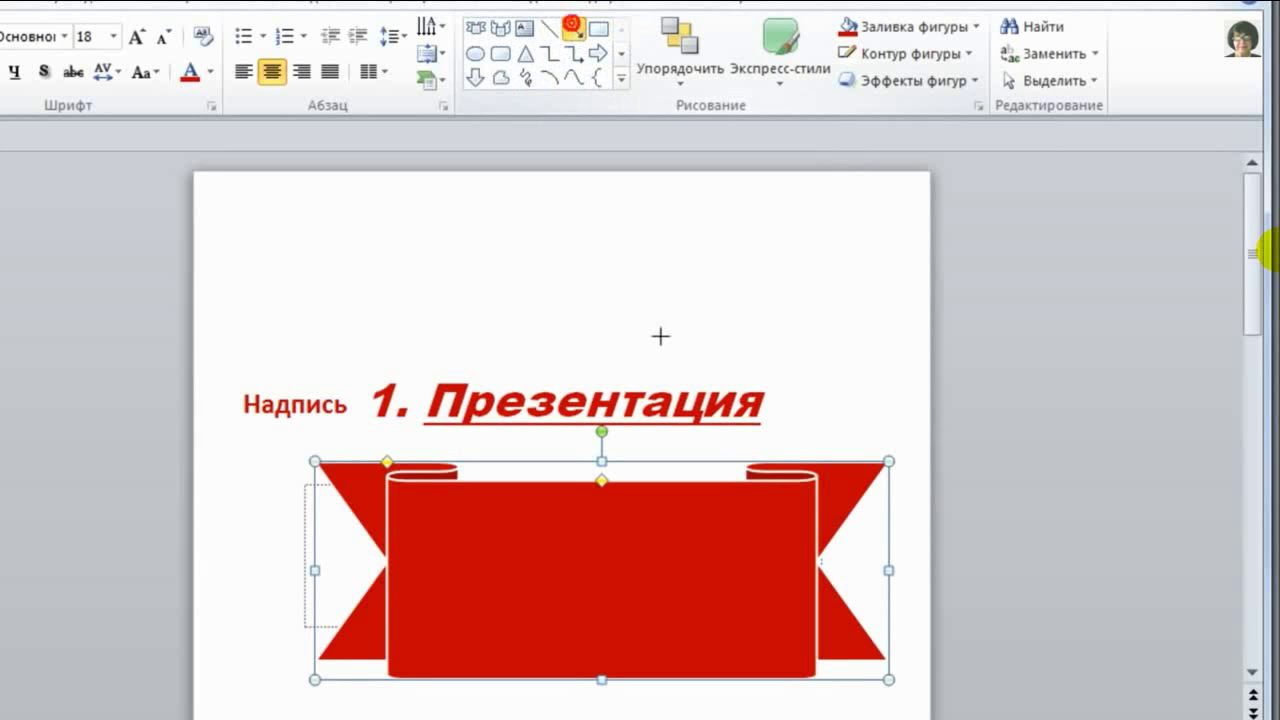
pyautogui.moveTo(302, 325)
pyautogui.mouseDown()
pyautogui.moveTo(756, 256)
pyautogui.moveTo(659, 231)
pyautogui.moveTo(693, 222)
pyautogui.mouseUp()
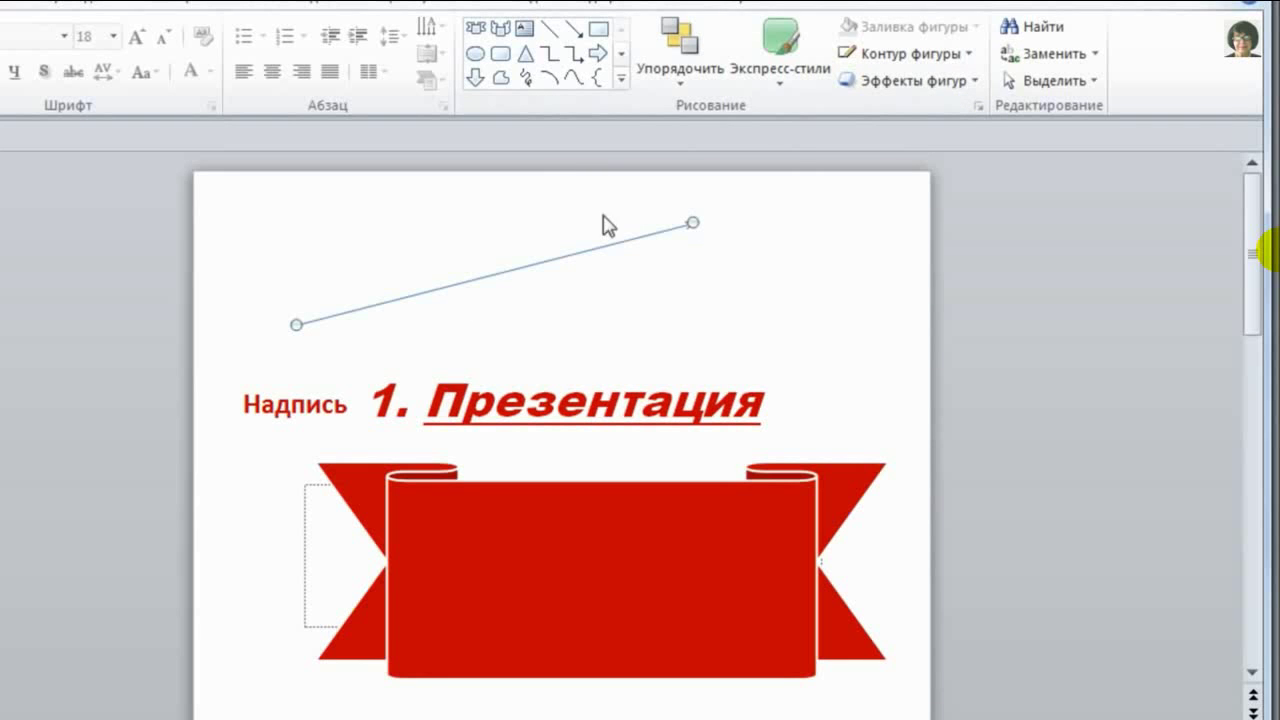
pyautogui.click(970, 54)
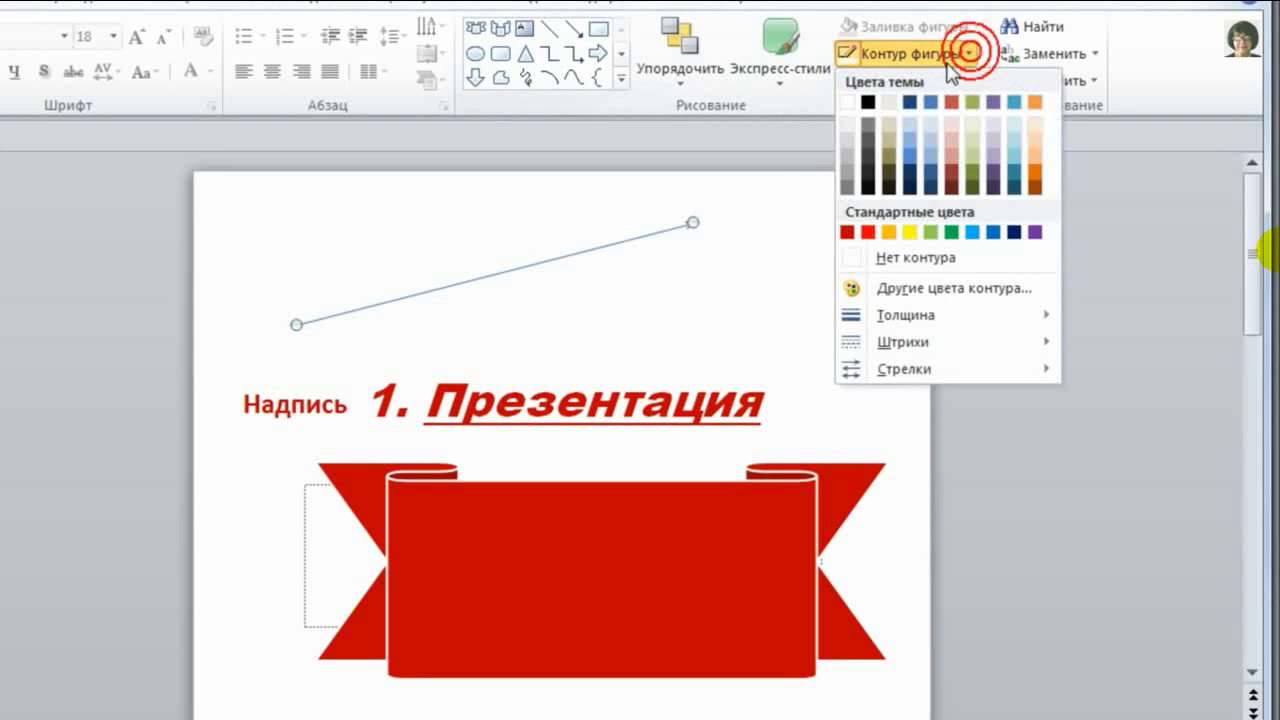
pyautogui.click(847, 233)
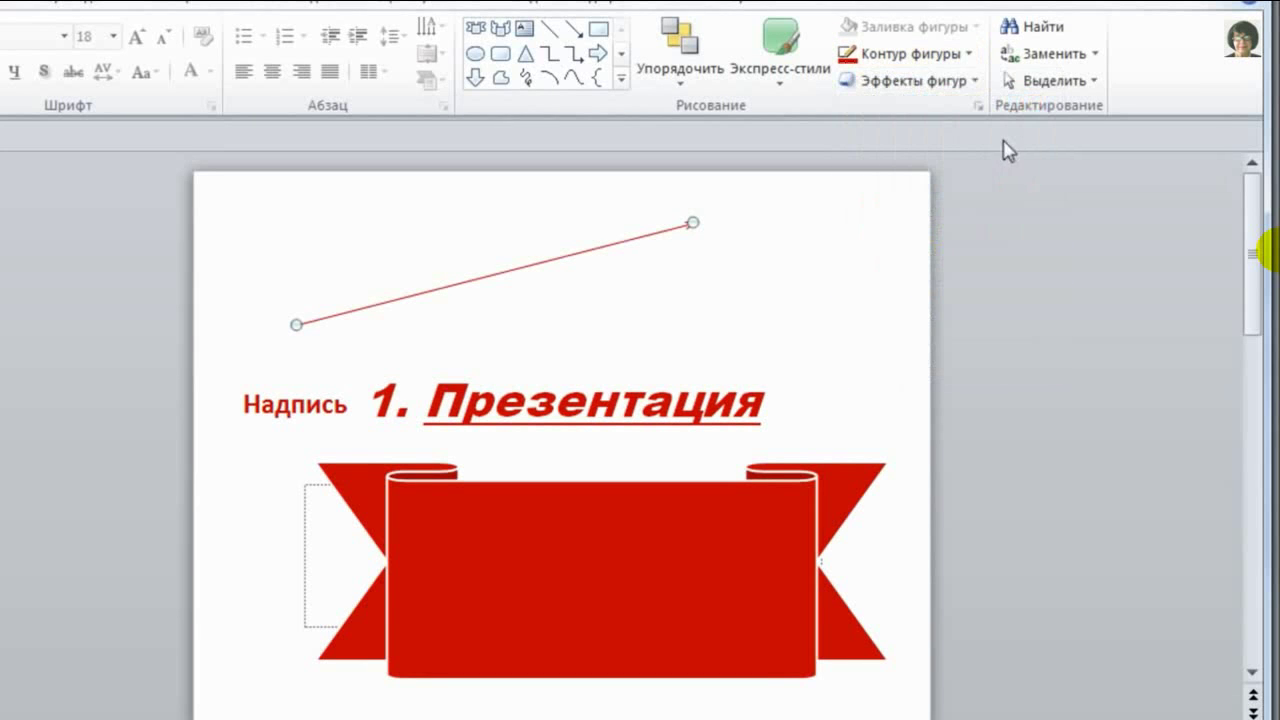
# - Set the arrow's outline weight to 6 pt and its dash style to Long Dash Dot
pyautogui.click(970, 54)
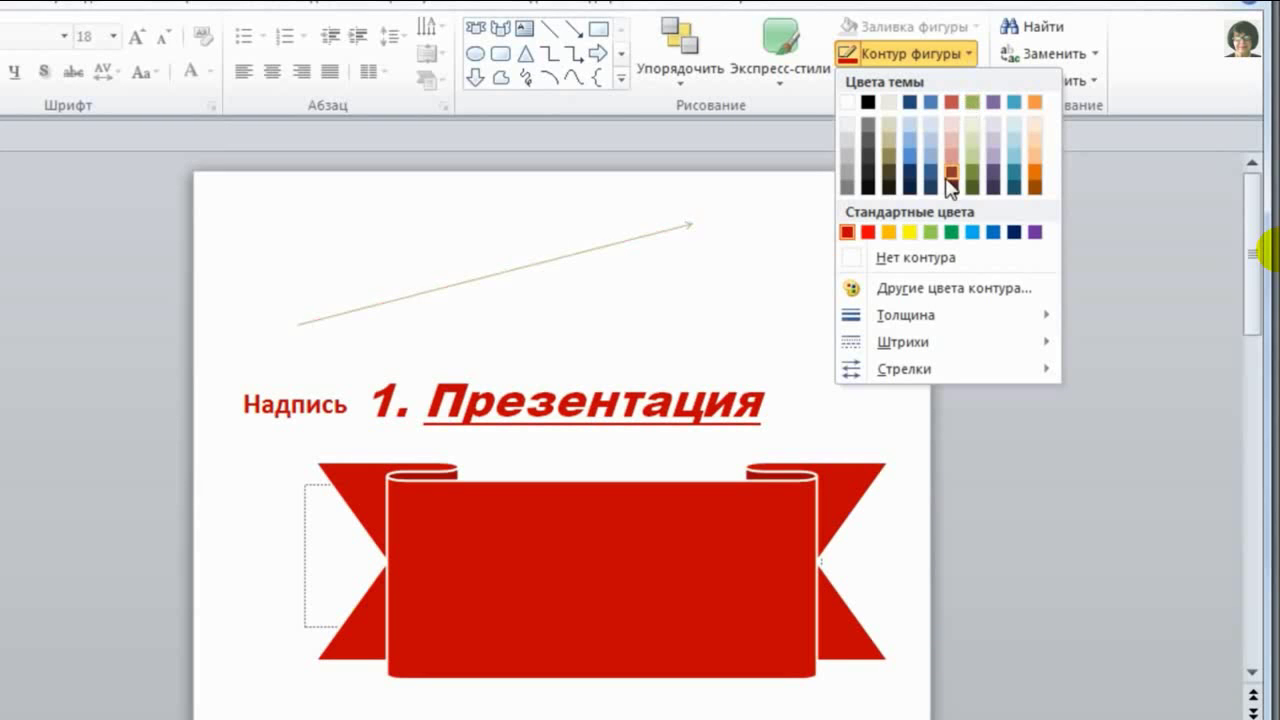
pyautogui.moveTo(905, 315)
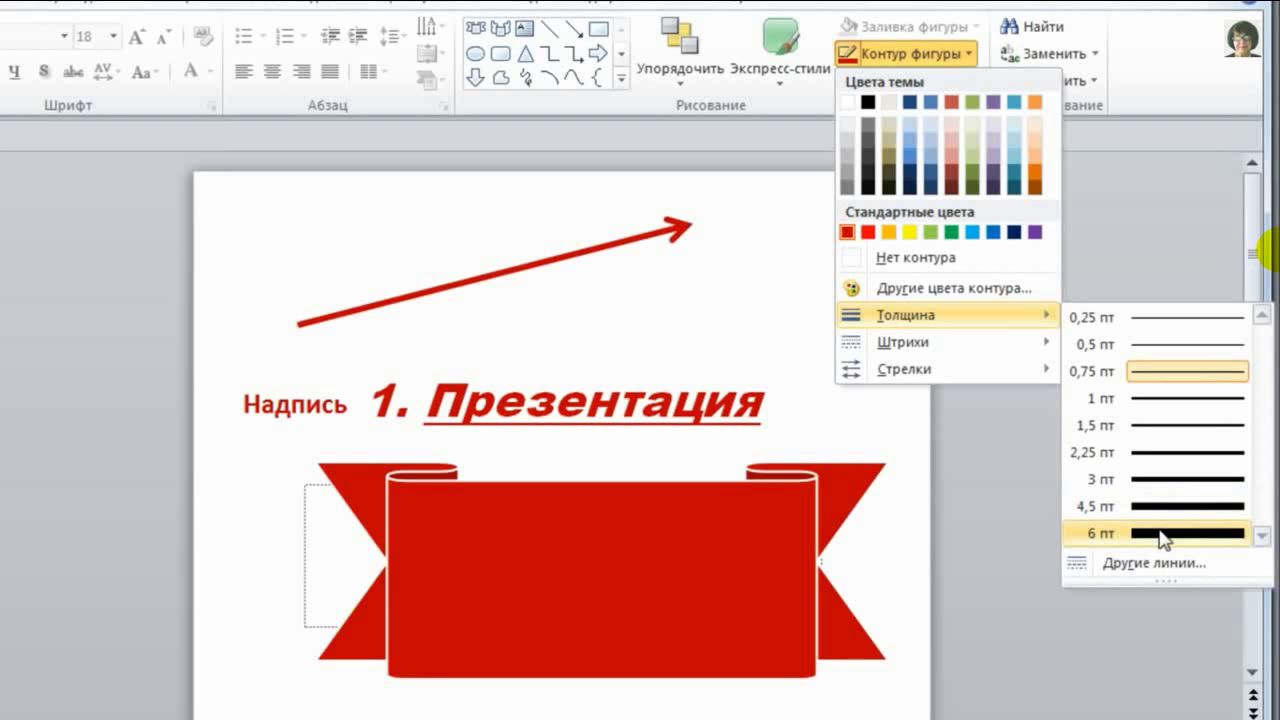
pyautogui.click(1162, 535)
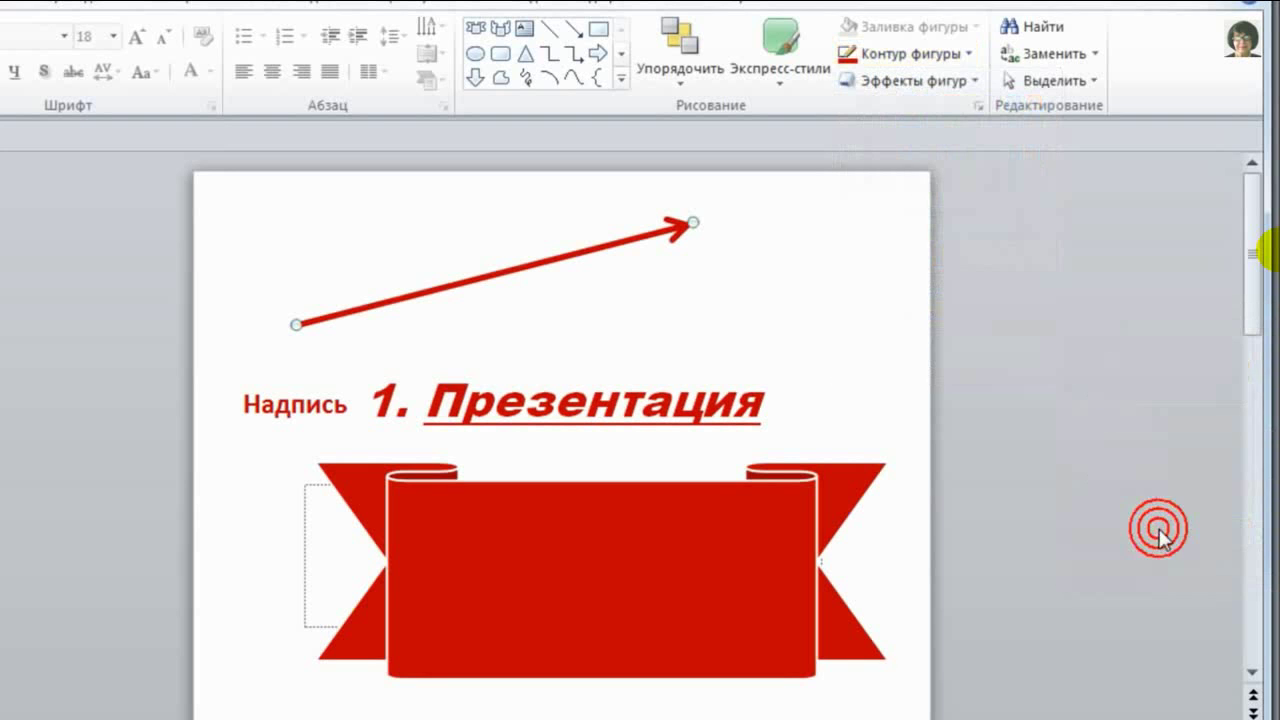
pyautogui.click(968, 56)
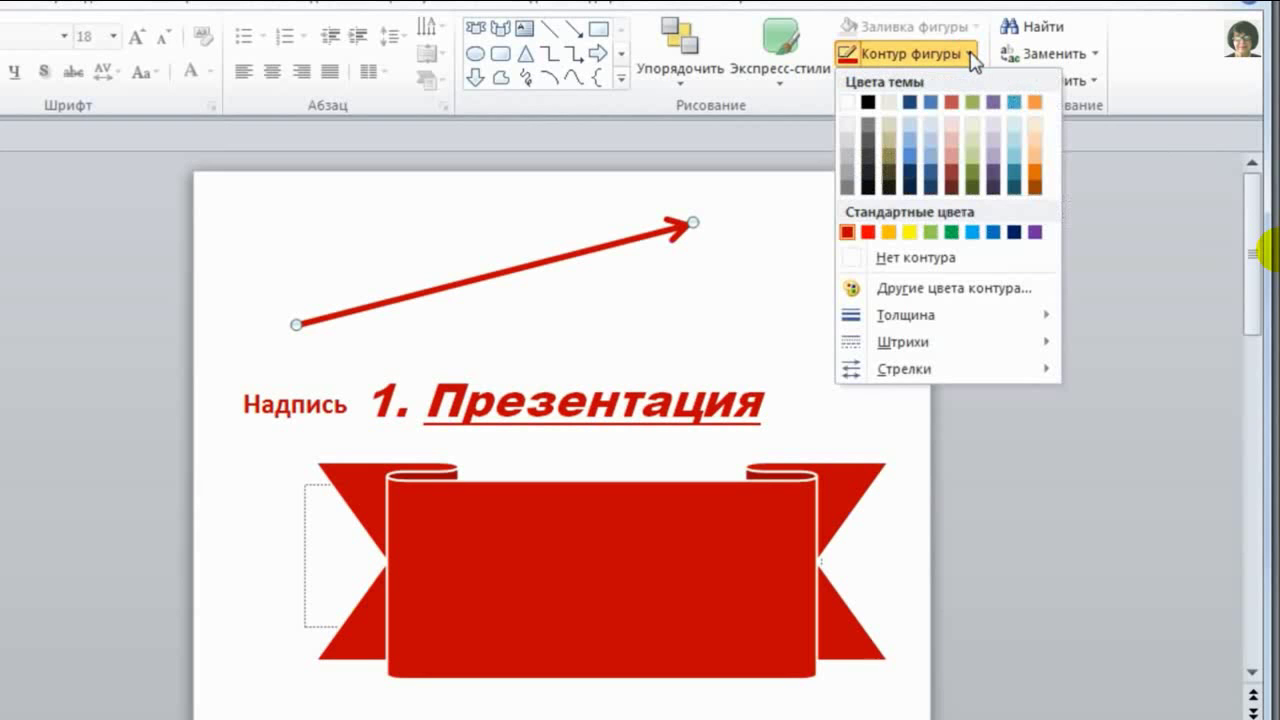
pyautogui.moveTo(903, 342)
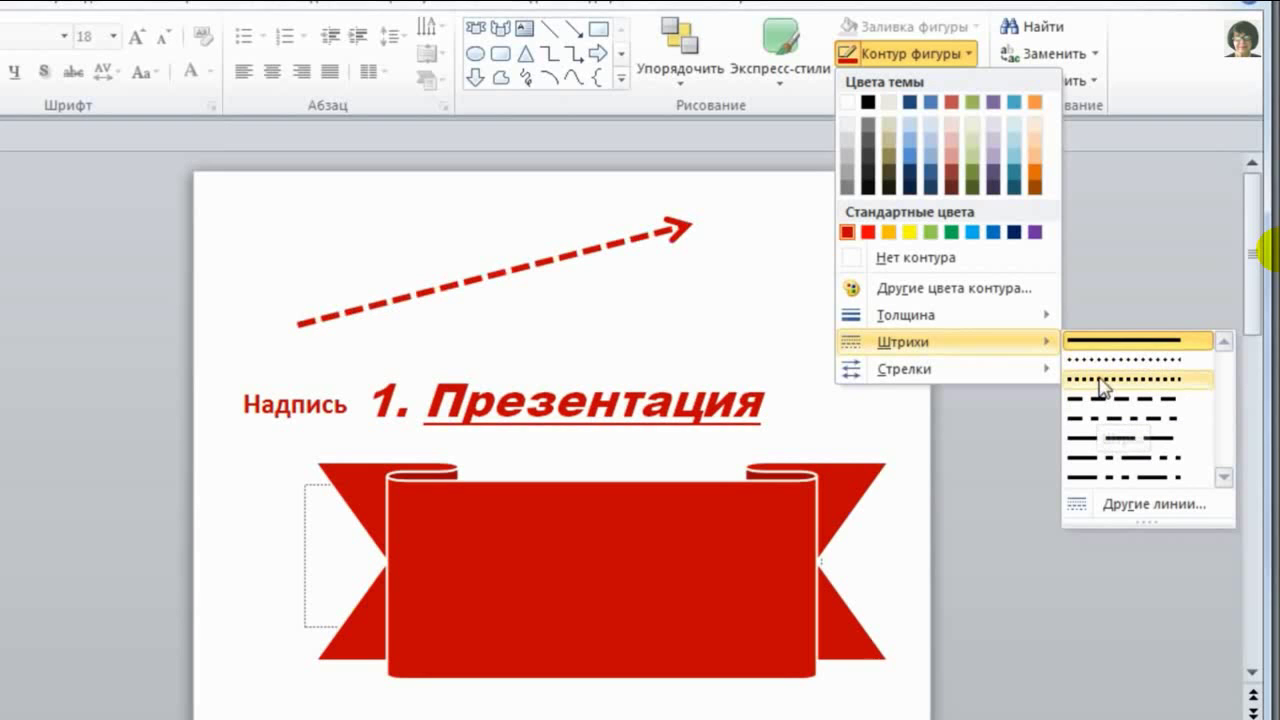
pyautogui.click(1112, 462)
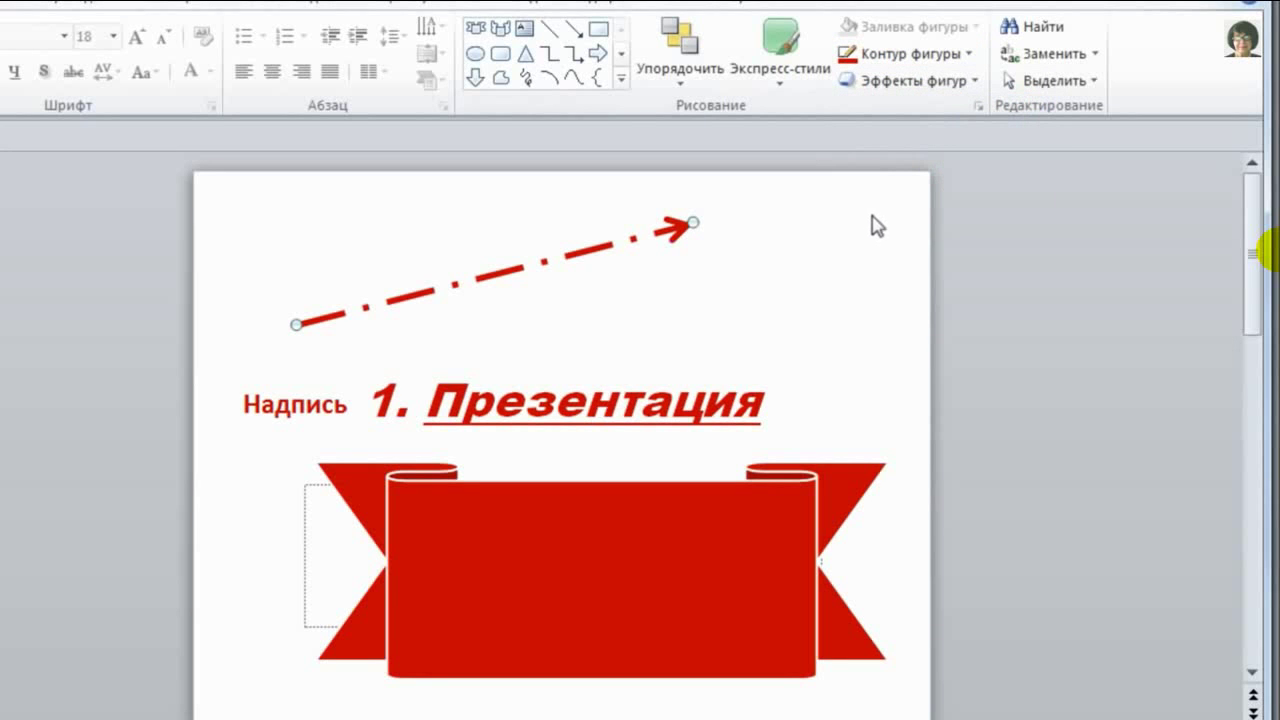
pyautogui.click(950, 80)
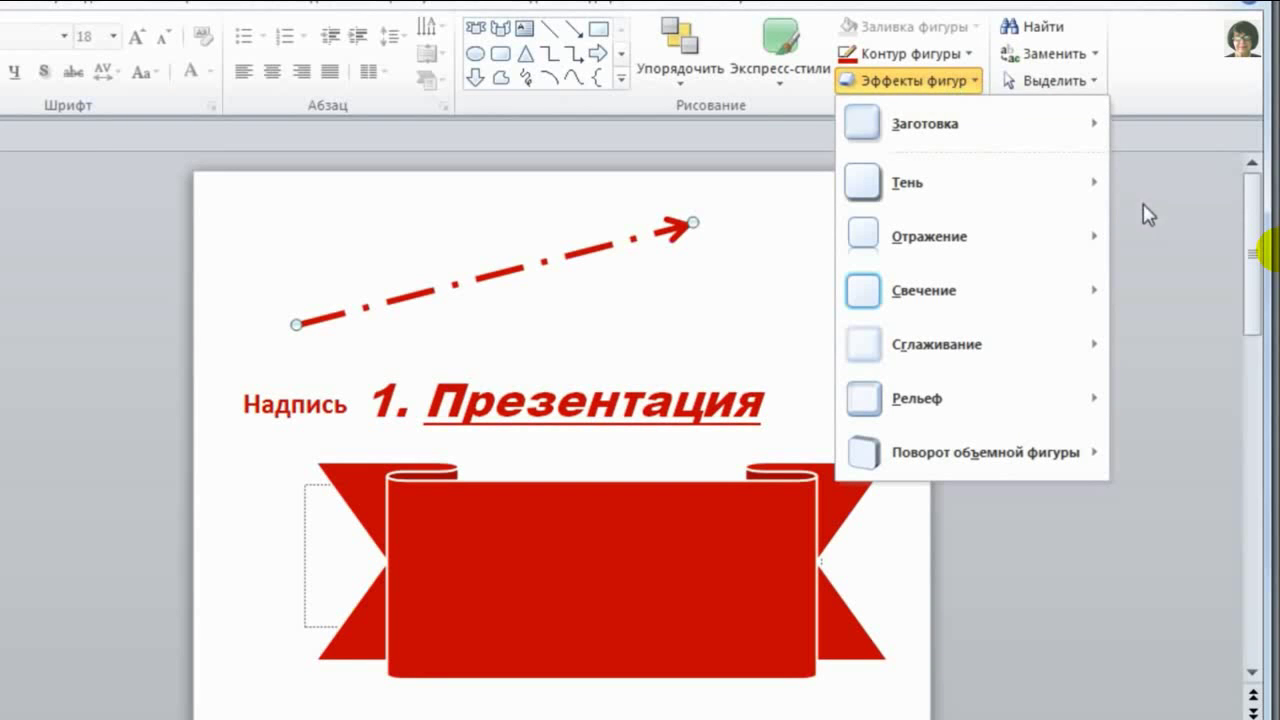
# - Select the ribbon and apply the red 11 pt glow, Accent color 2
pyautogui.click(1168, 230)
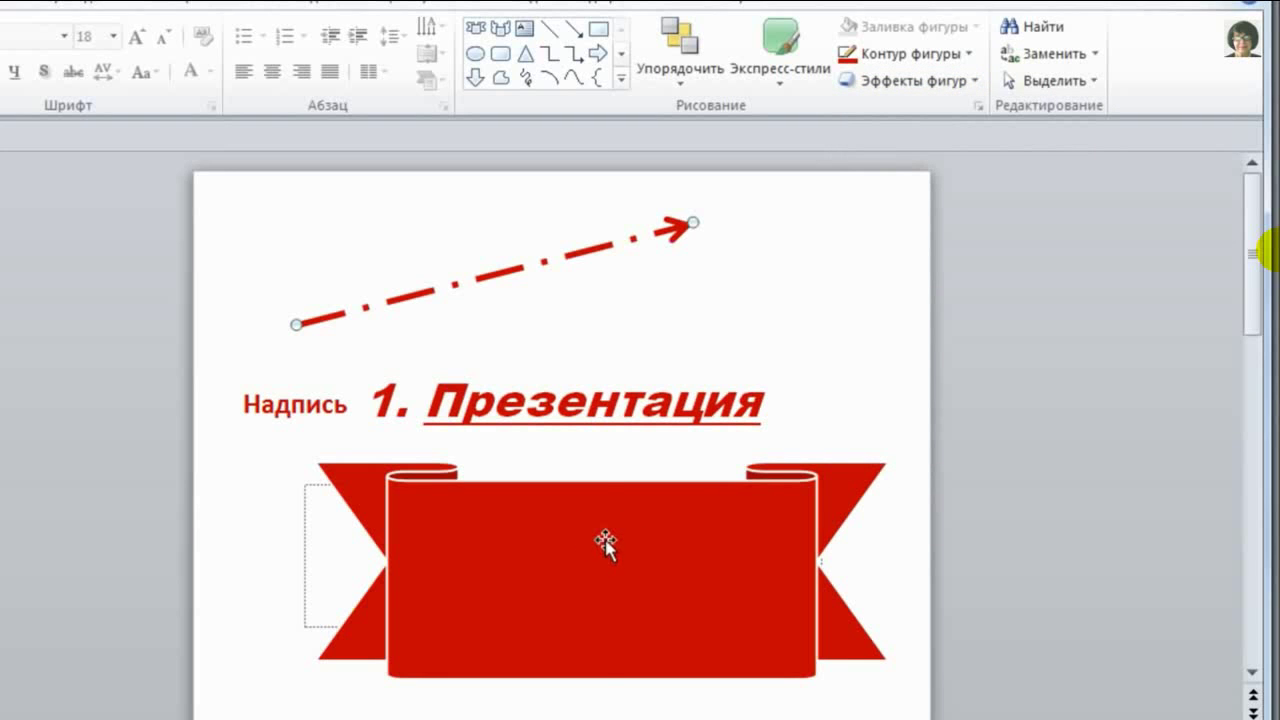
pyautogui.click(606, 542)
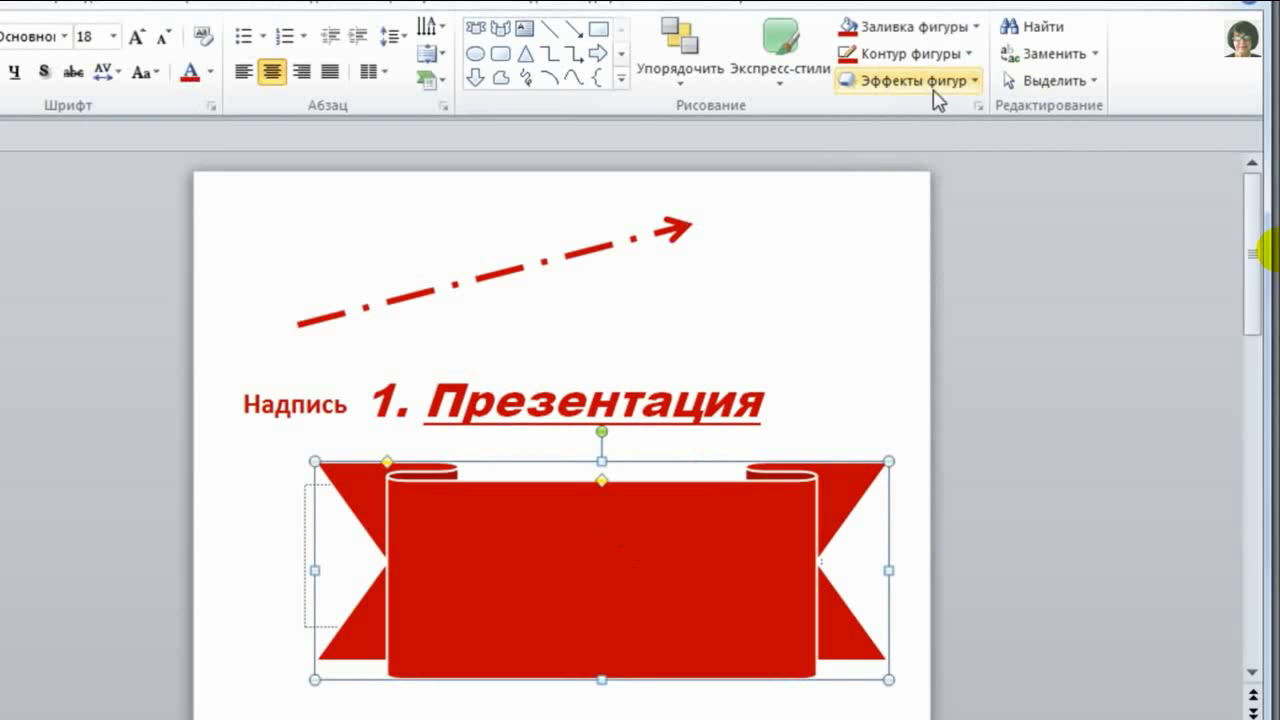
pyautogui.click(976, 82)
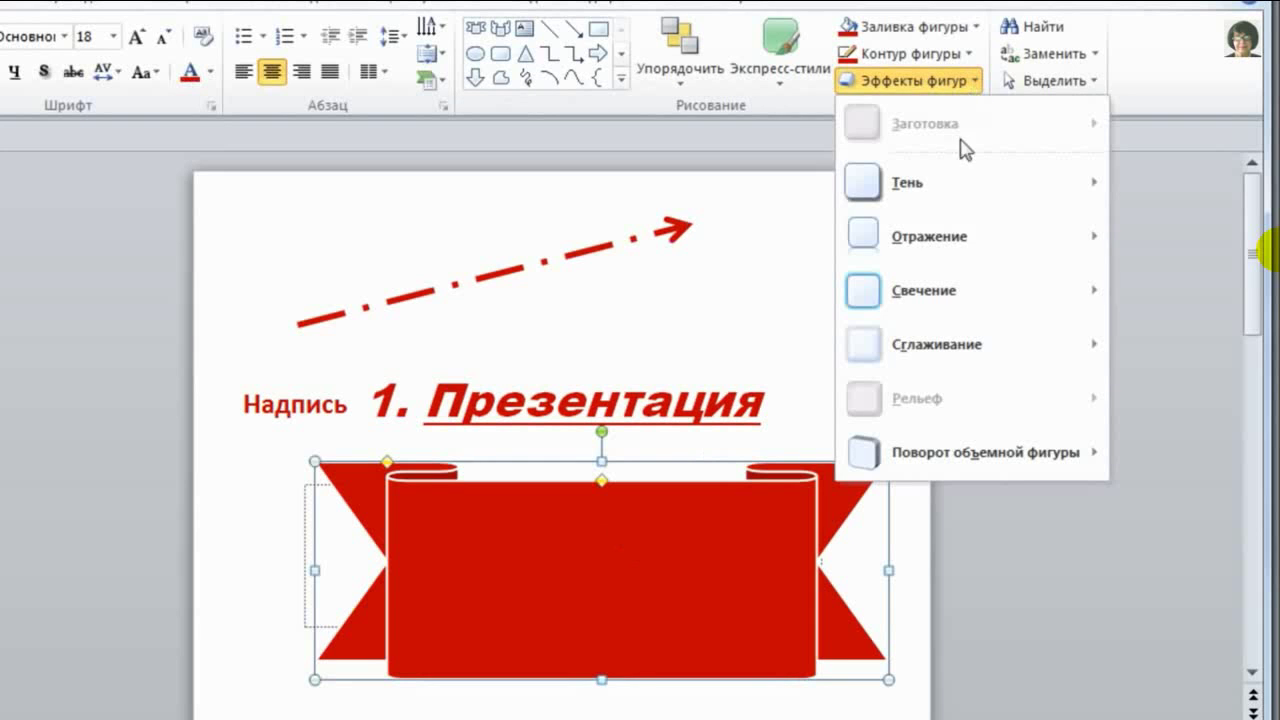
pyautogui.moveTo(924, 290)
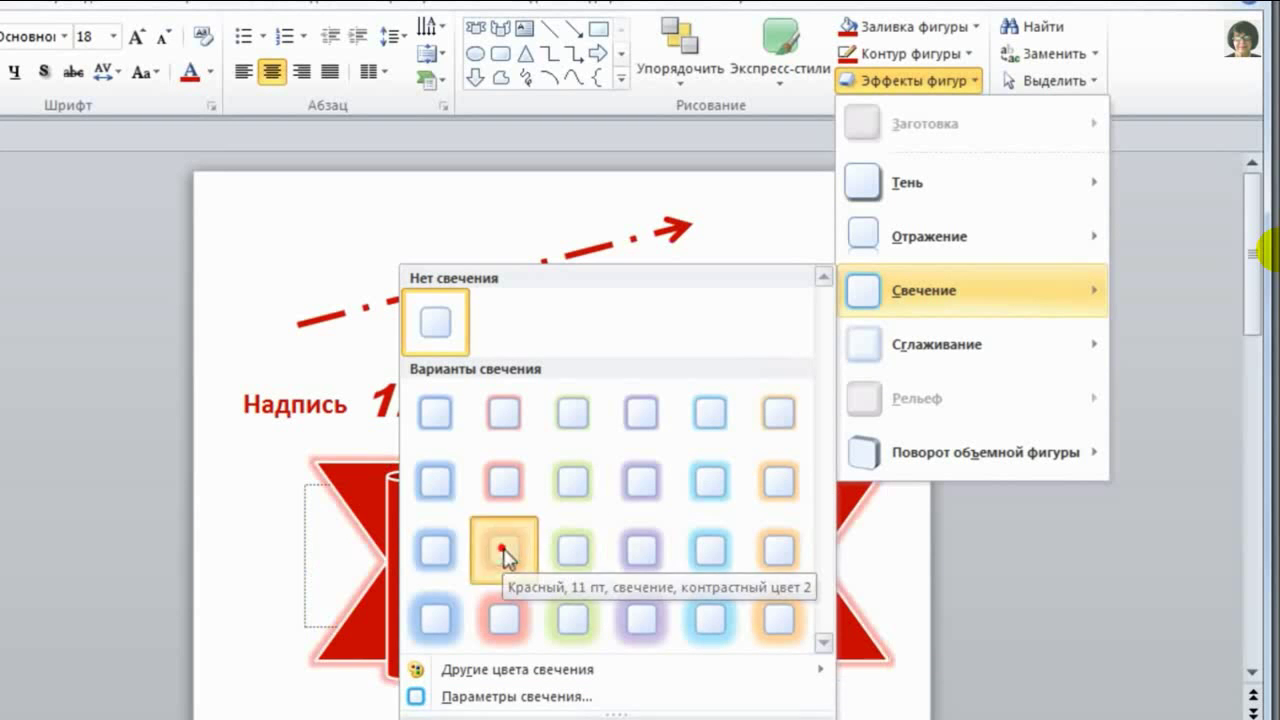
pyautogui.click(503, 557)
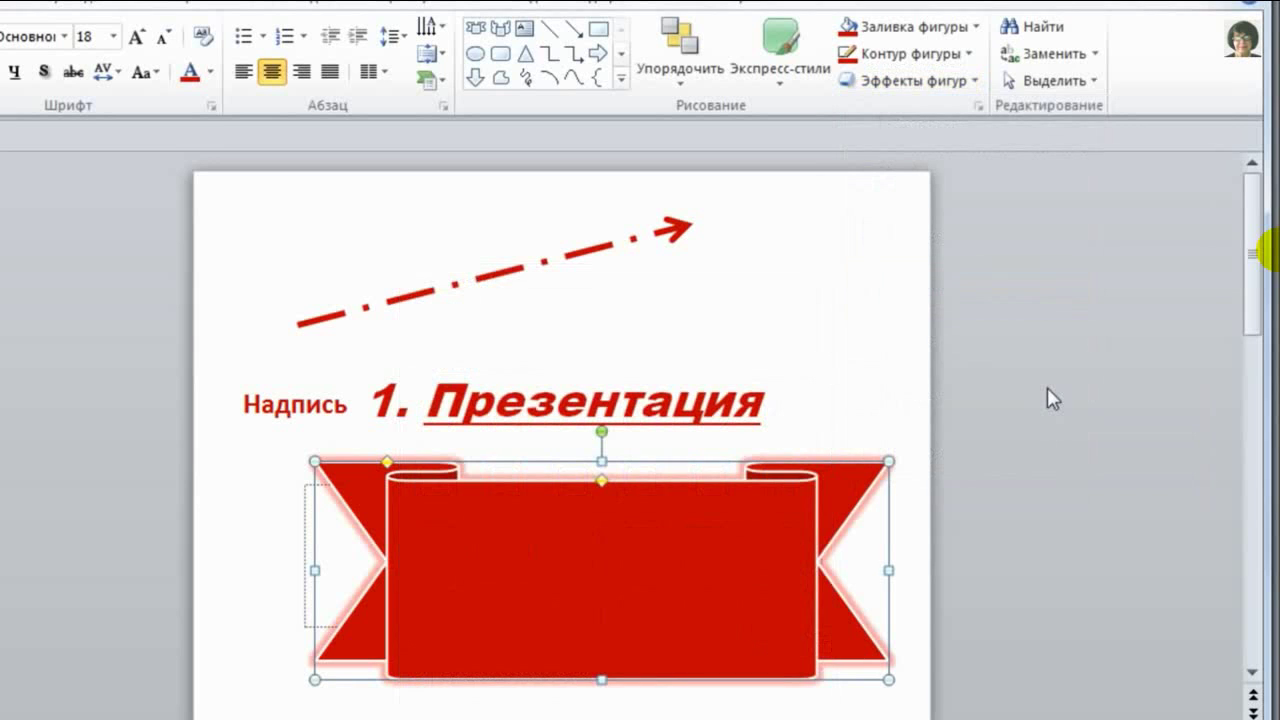
pyautogui.click(976, 82)
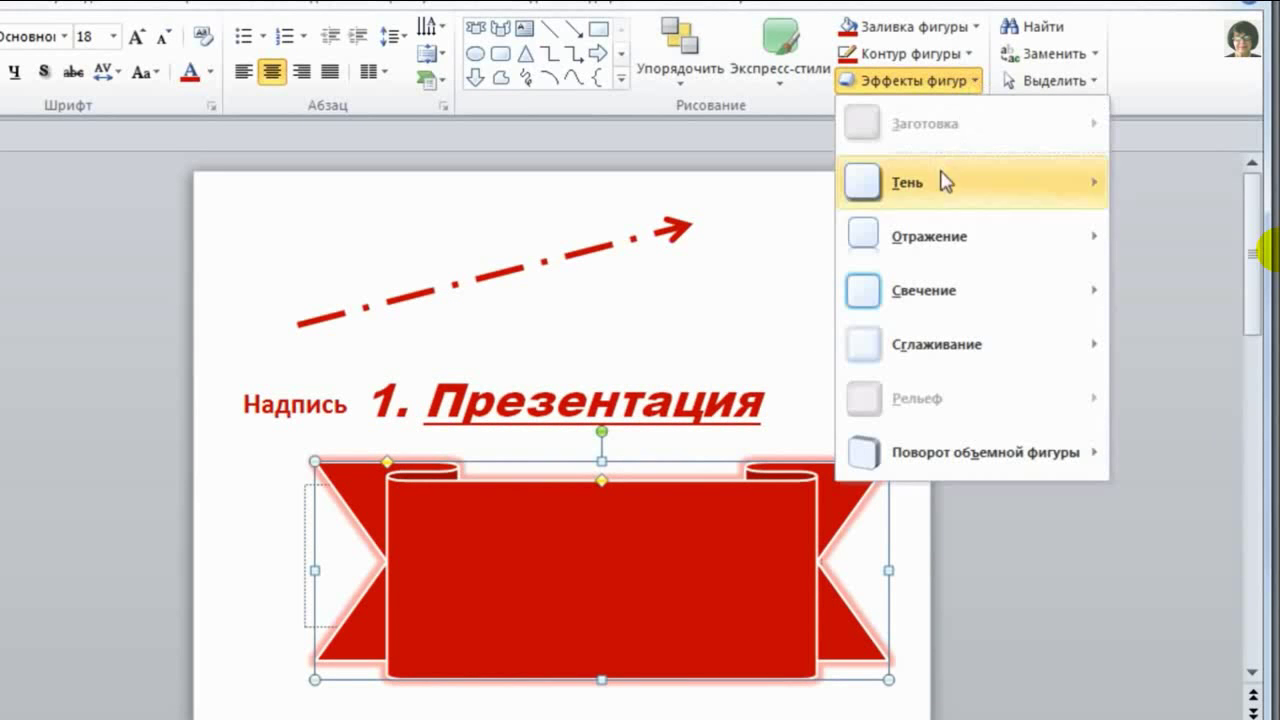
# - Apply a Perspective shadow preset beneath the glowing ribbon
pyautogui.click(936, 190)
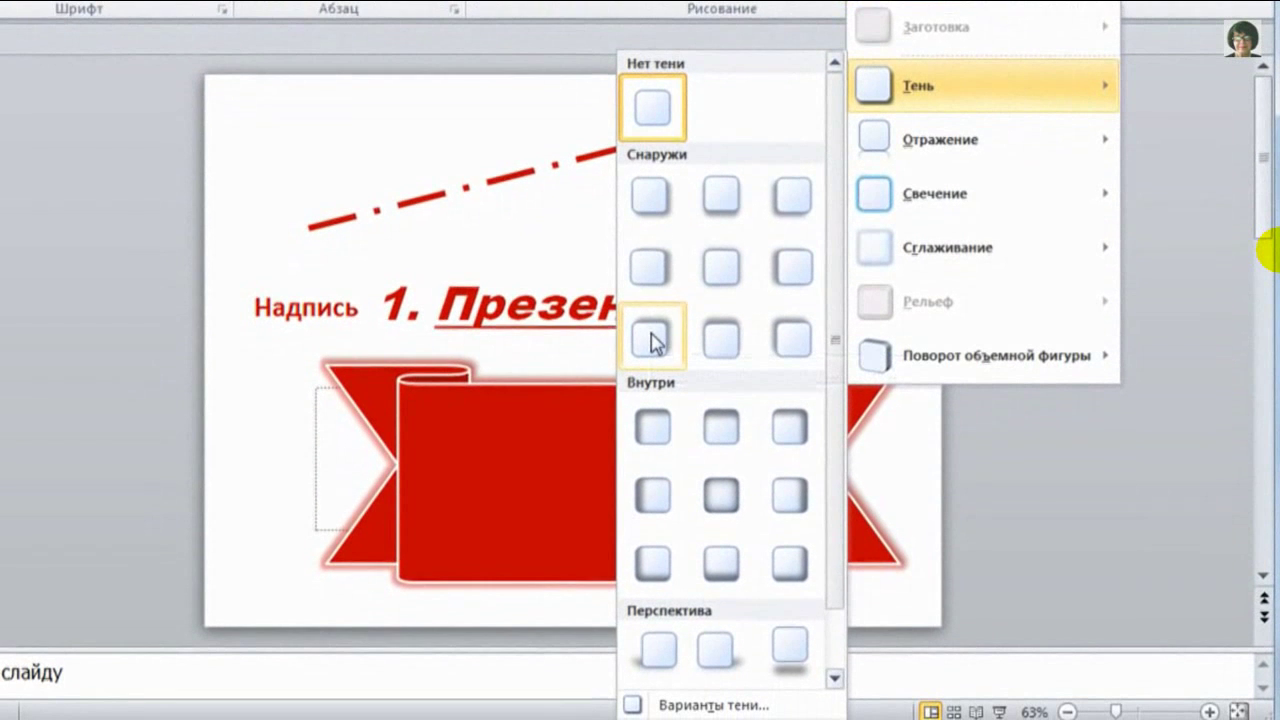
pyautogui.click(797, 654)
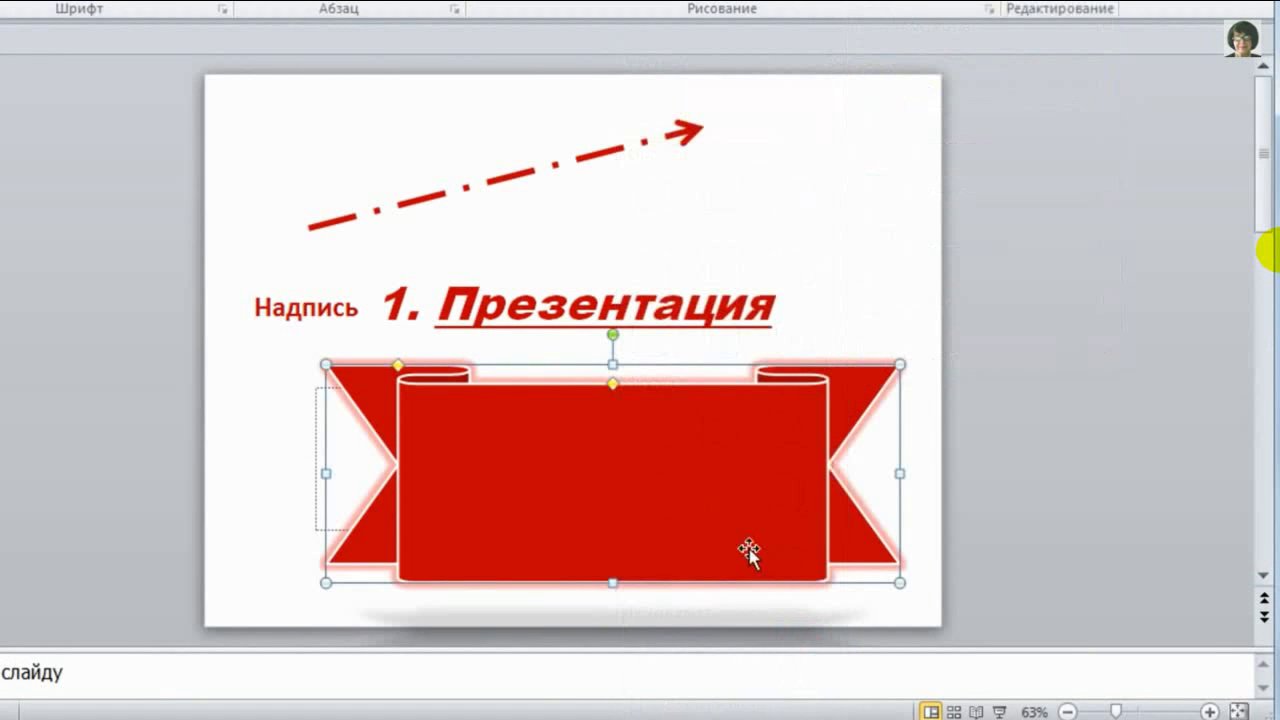
# - Reposition the glowing ribbon lower so it sits fully below the '1. Презентация' heading
pyautogui.moveTo(600, 462); pyautogui.dragTo(591, 420)
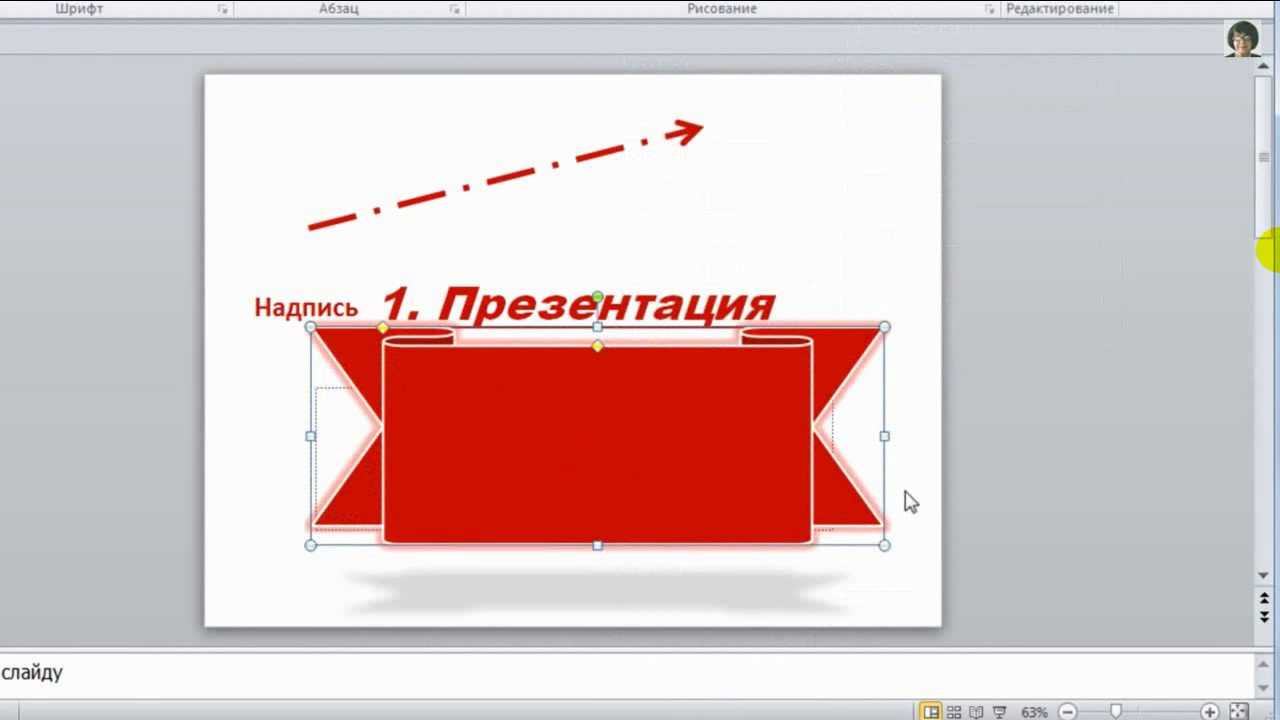
pyautogui.moveTo(606, 422); pyautogui.dragTo(598, 321)
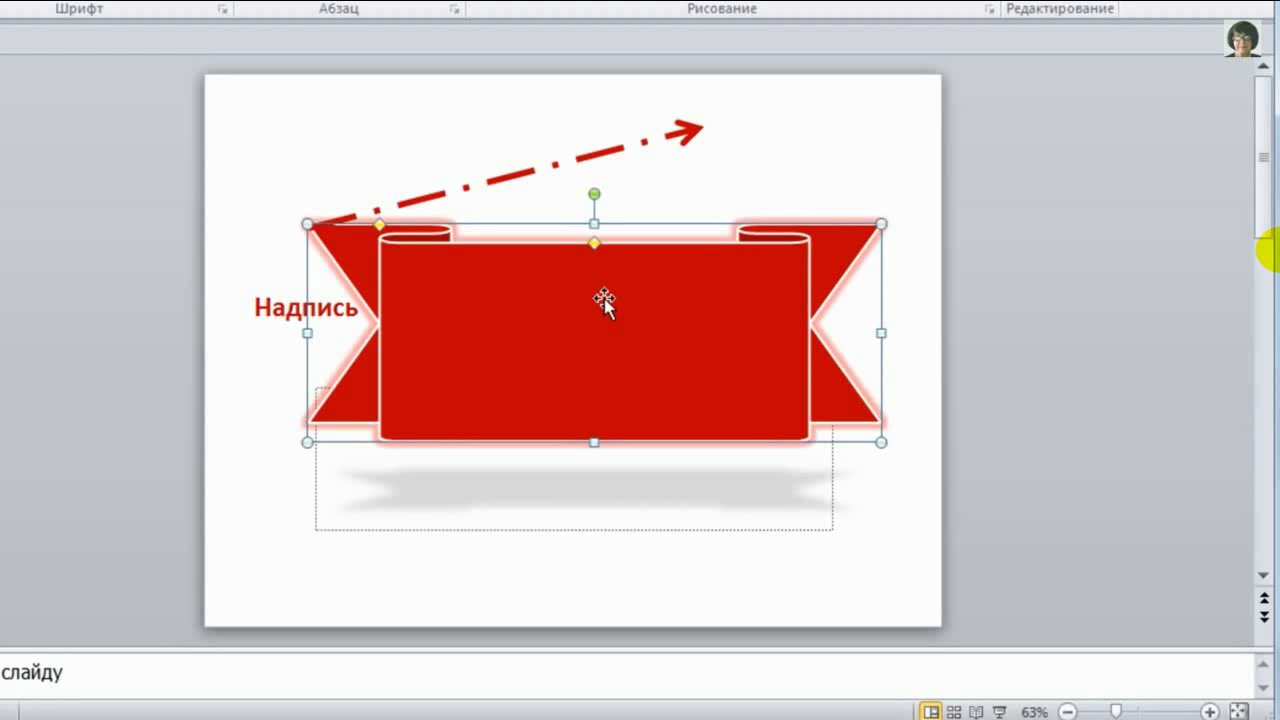
pyautogui.moveTo(604, 300)
pyautogui.mouseDown()
pyautogui.moveTo(610, 395)
pyautogui.moveTo(615, 380)
pyautogui.mouseUp()
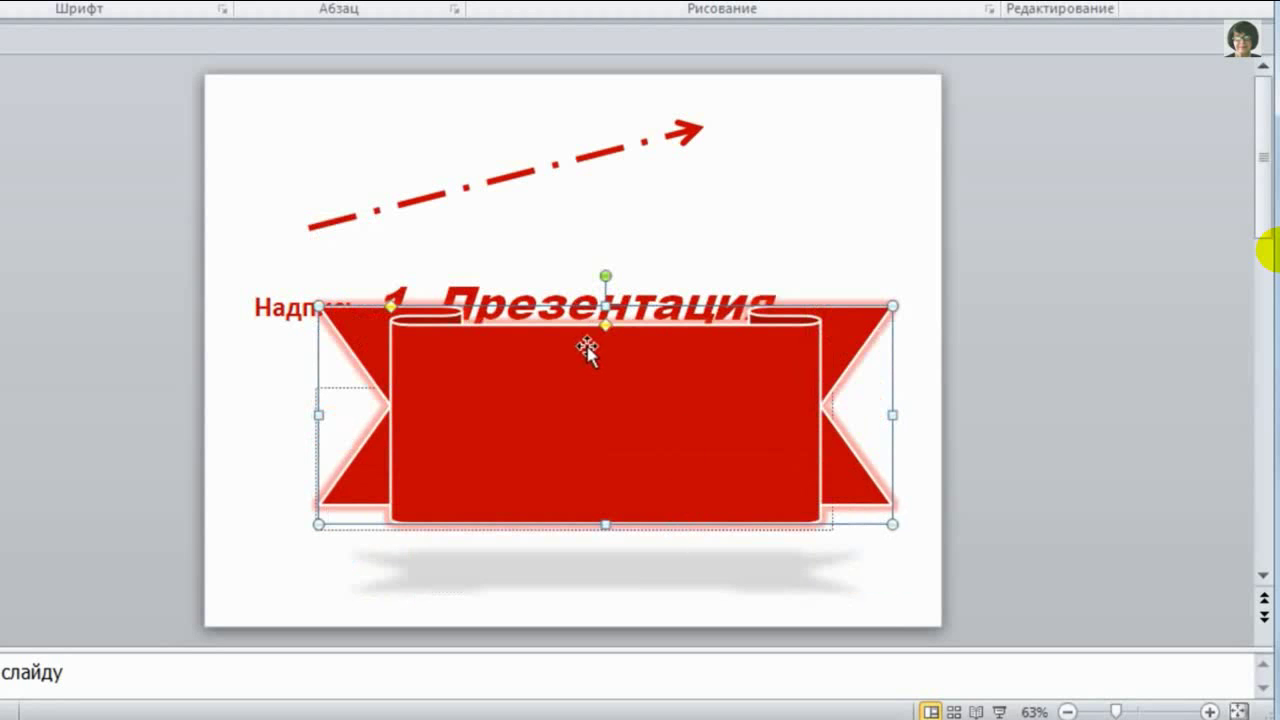
pyautogui.moveTo(598, 366); pyautogui.dragTo(598, 453)
pyautogui.click(585, 312)
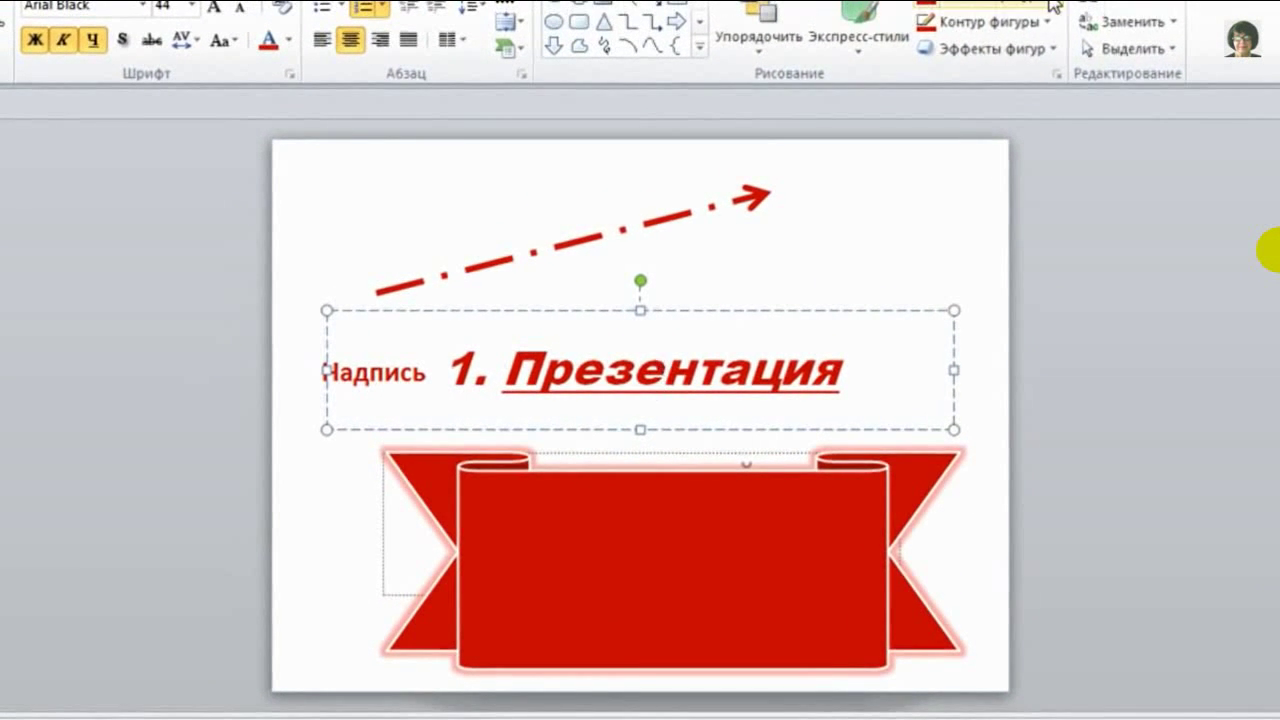
# - Change the title's font colour to light grey and drag the ribbon up over it
pyautogui.click(1055, 6)
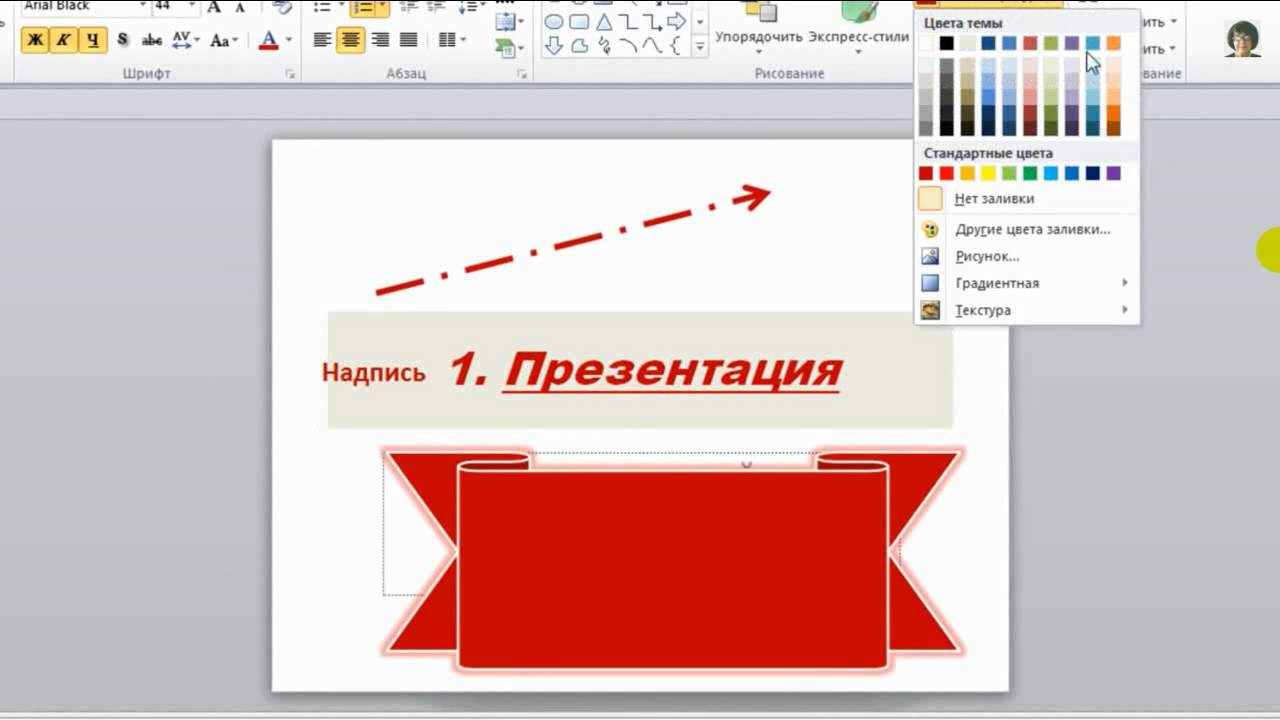
pyautogui.click(710, 318)
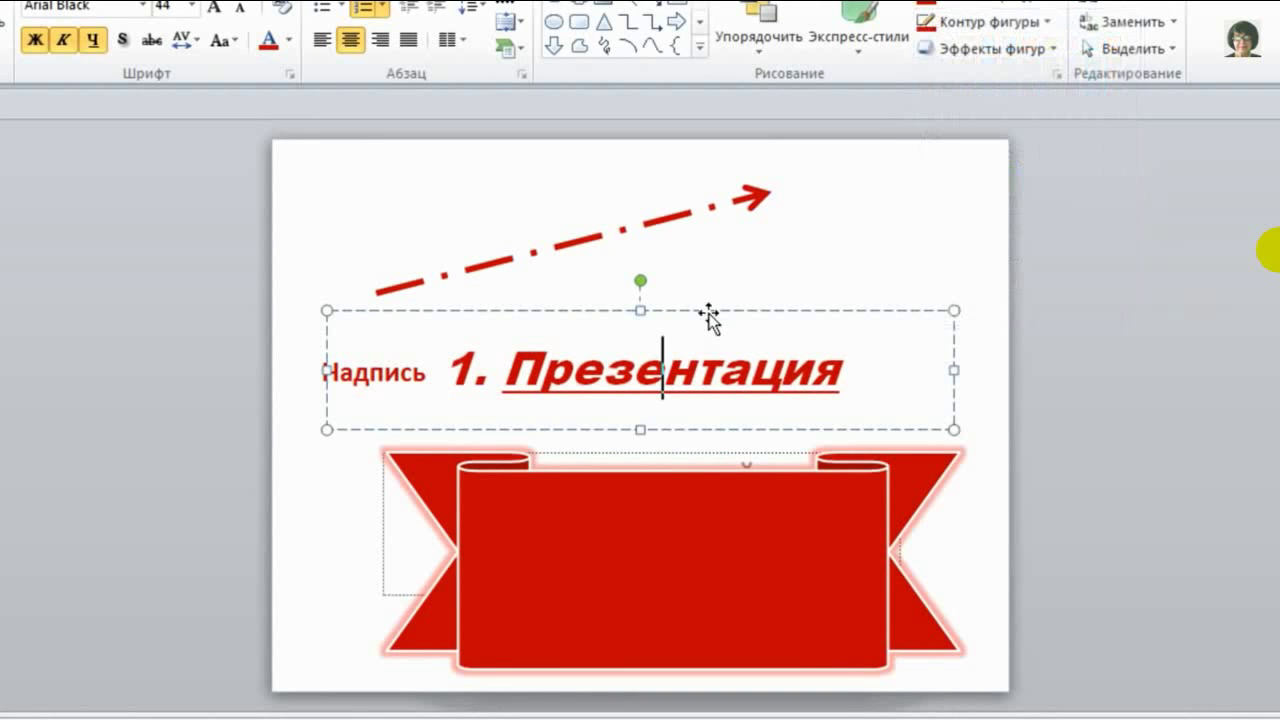
pyautogui.click(289, 42)
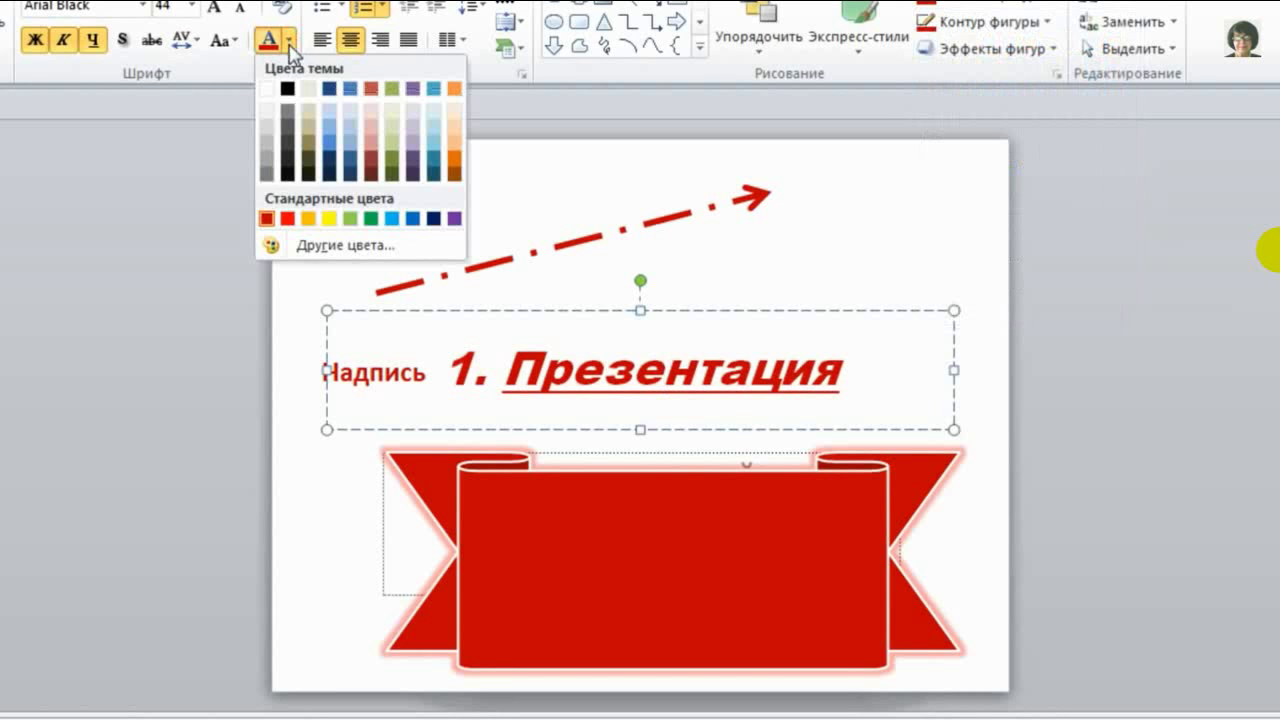
pyautogui.click(267, 125)
pyautogui.moveTo(657, 575); pyautogui.dragTo(634, 394)
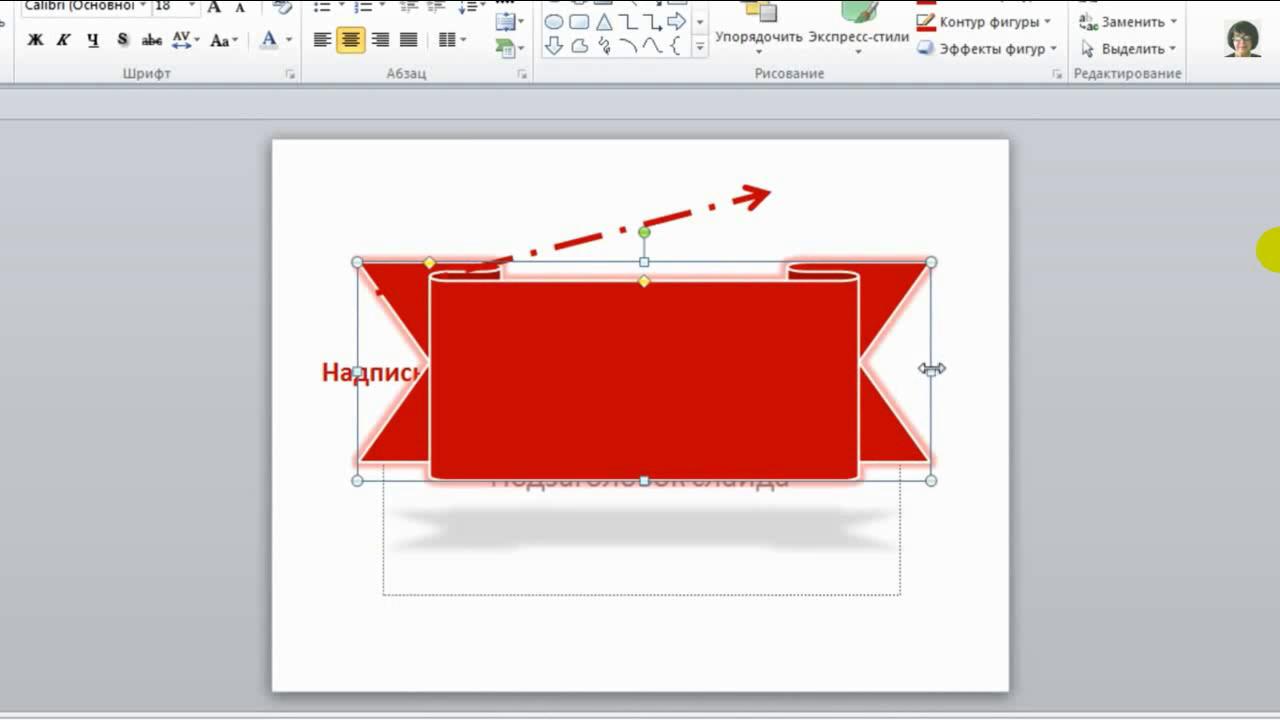
# - Stretch the ribbon rightward, delete the 'Надпись' text box and dashed arrow, then nudge the ribbon left
pyautogui.moveTo(930, 371); pyautogui.dragTo(981, 371)
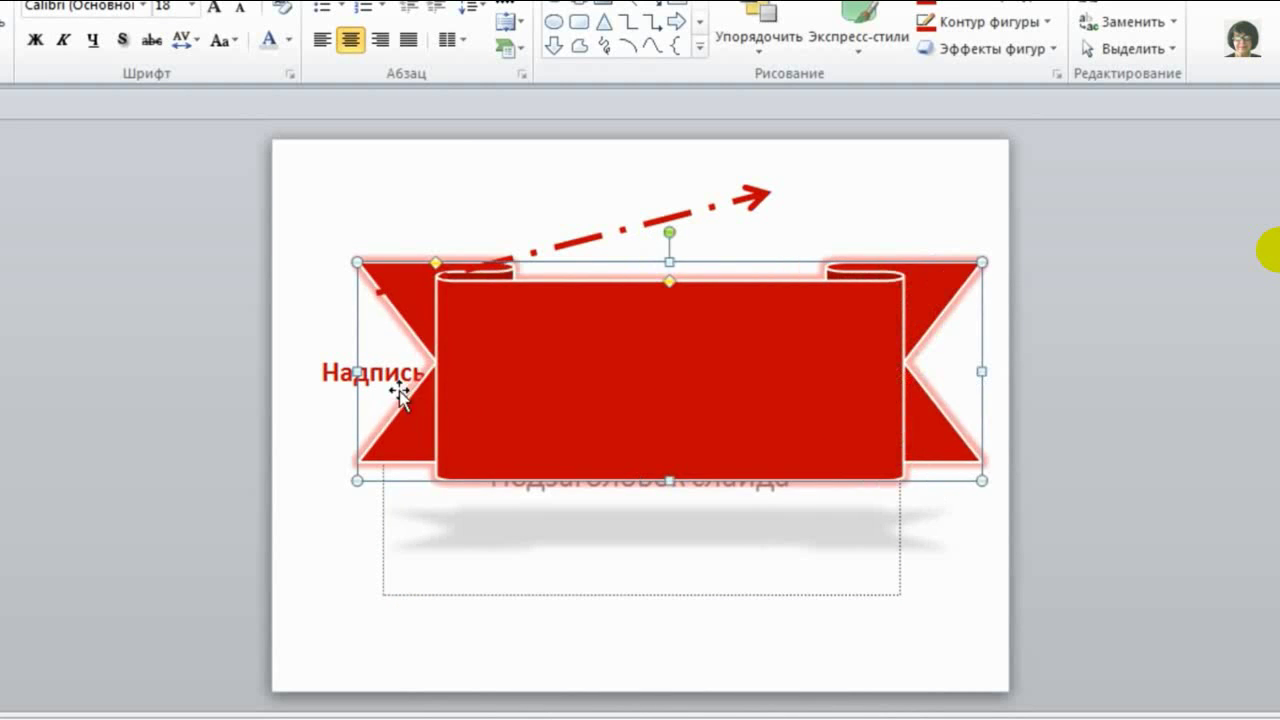
pyautogui.click(343, 371)
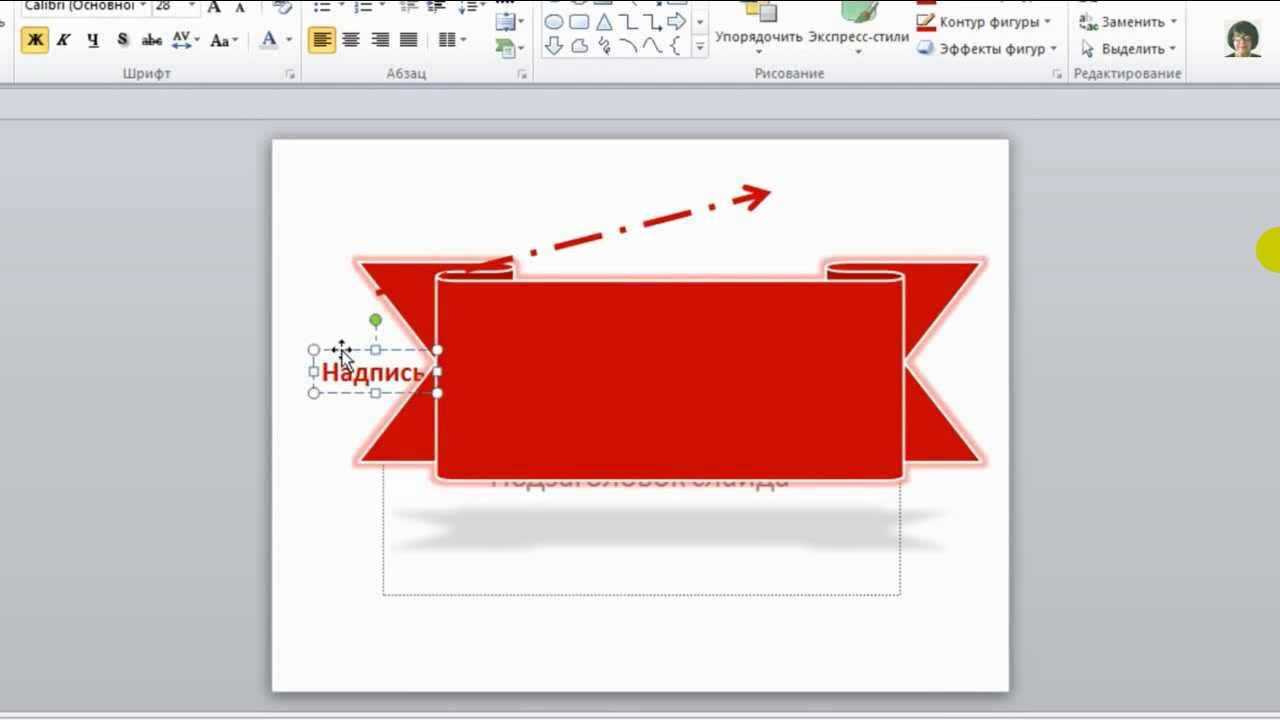
pyautogui.click(343, 350)
pyautogui.press('Delete')
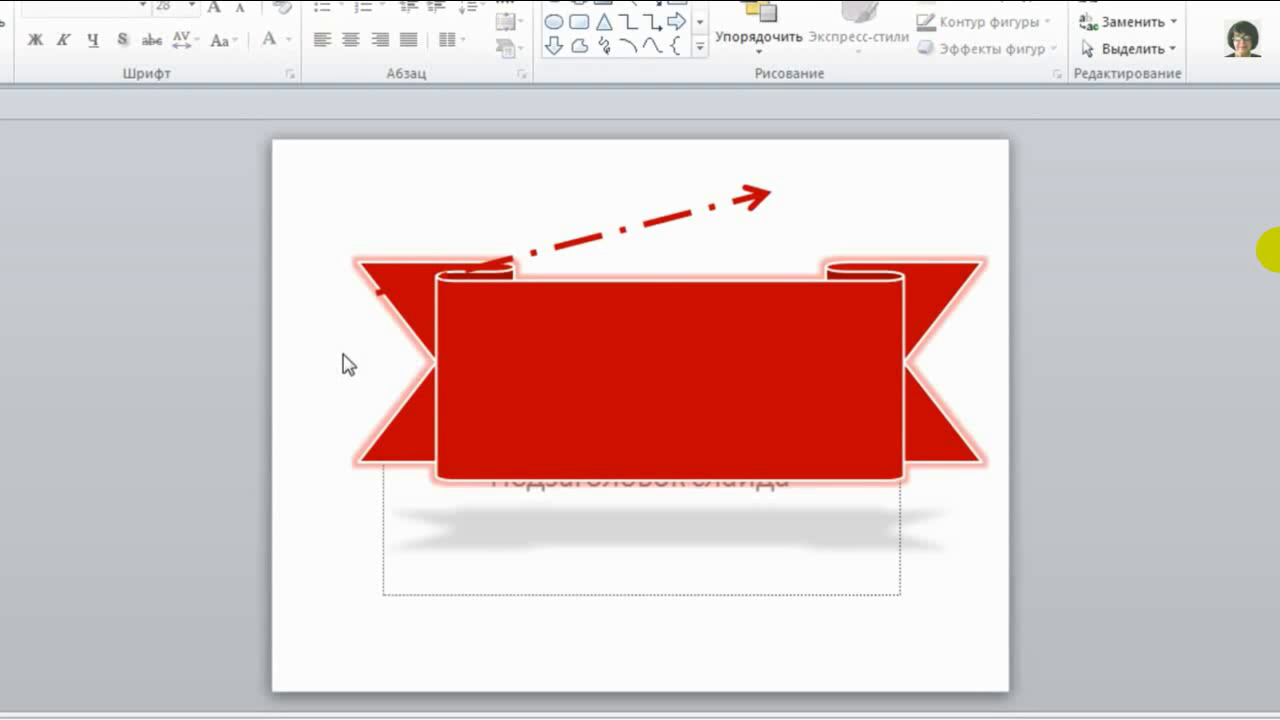
pyautogui.click(596, 235)
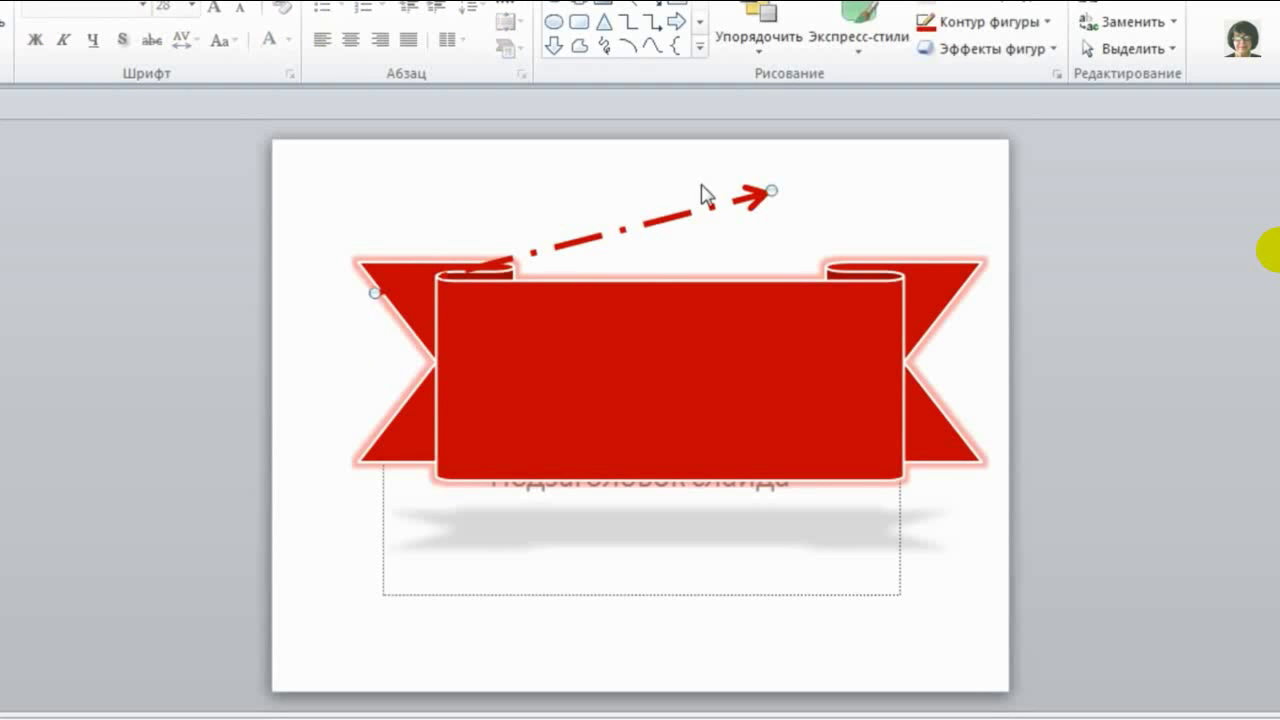
pyautogui.press('Delete')
pyautogui.moveTo(686, 357); pyautogui.dragTo(669, 352)
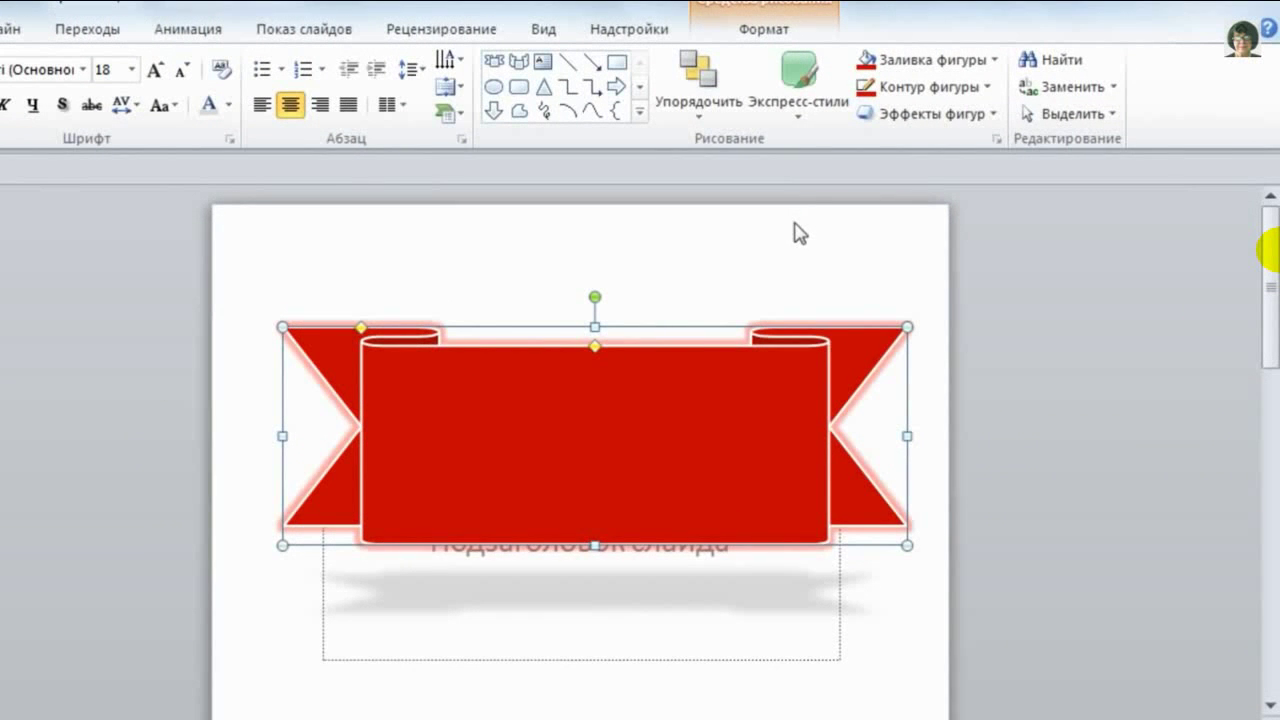
# - Send the red ribbon to the back so '1. Презентация' shows on top of it
pyautogui.click(699, 117)
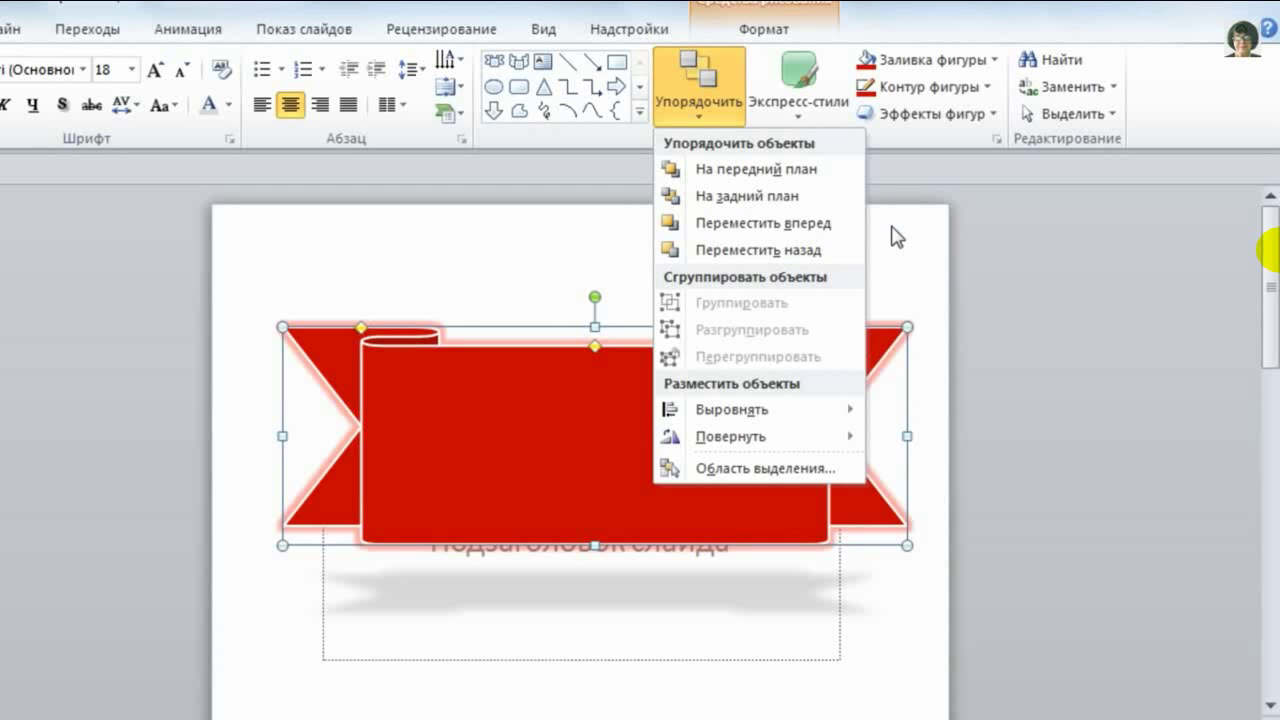
pyautogui.click(768, 200)
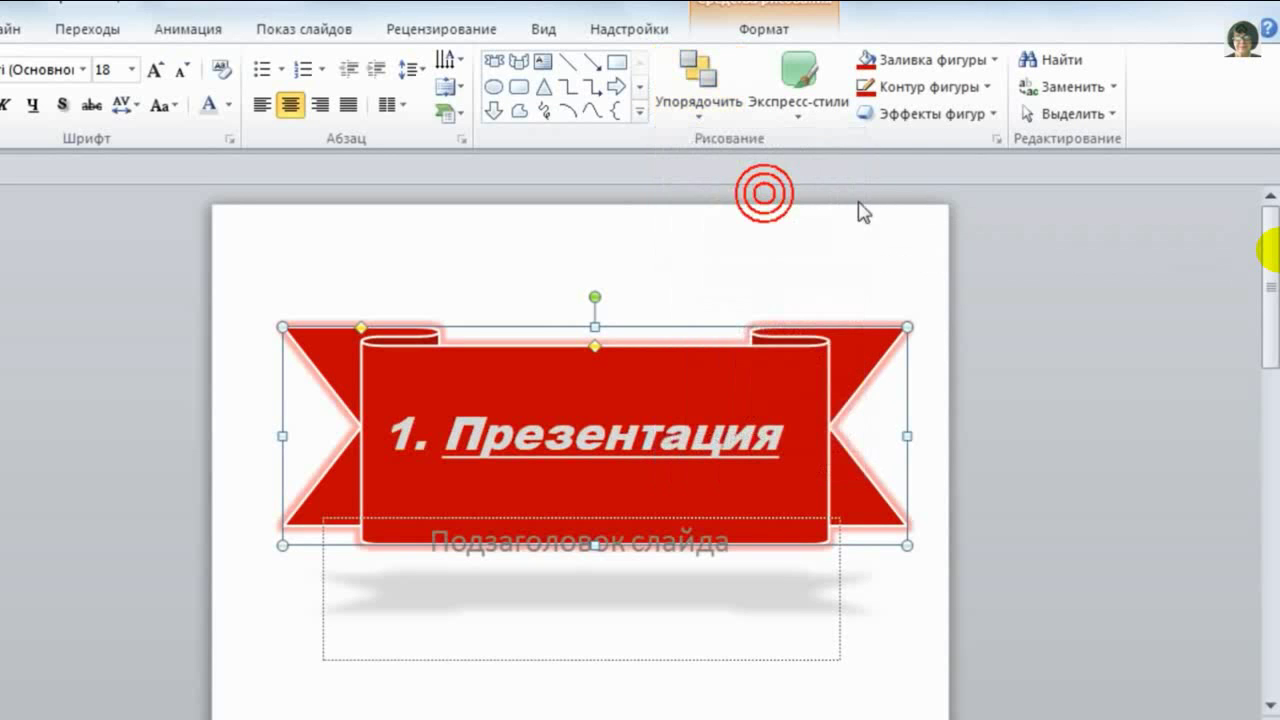
pyautogui.click(1056, 377)
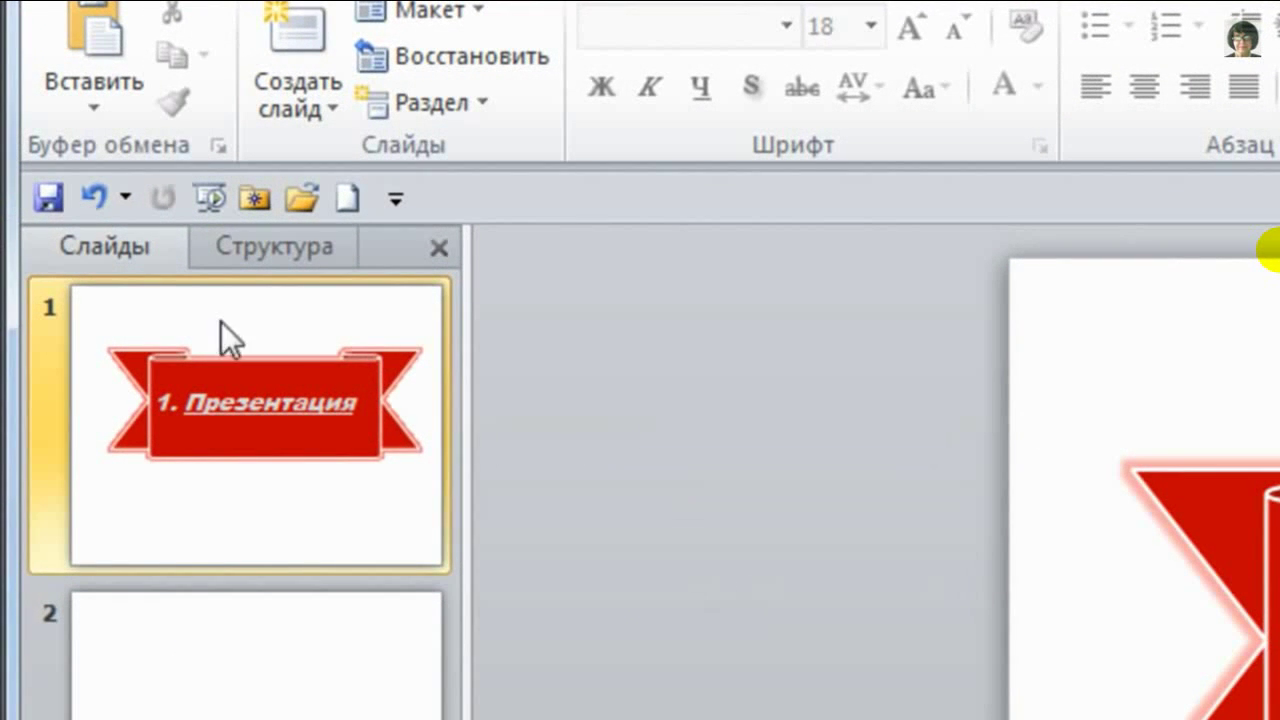
pyautogui.click(206, 195)
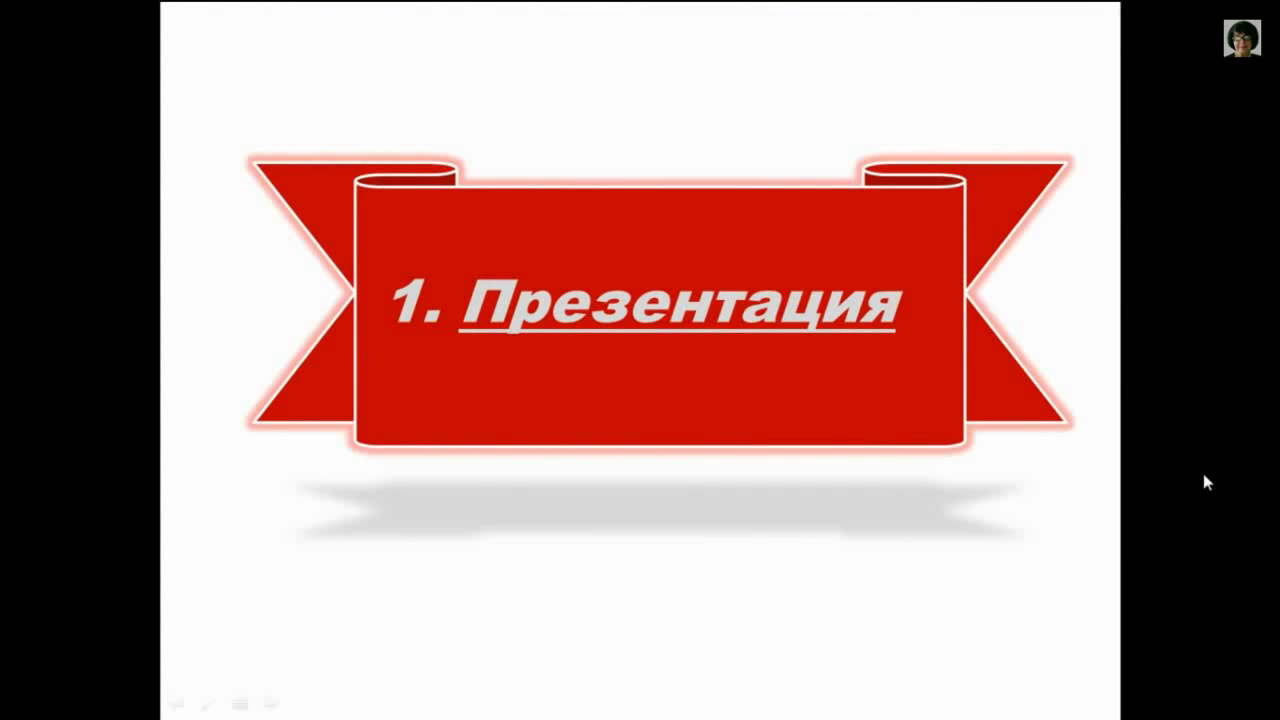
pyautogui.press('Escape')
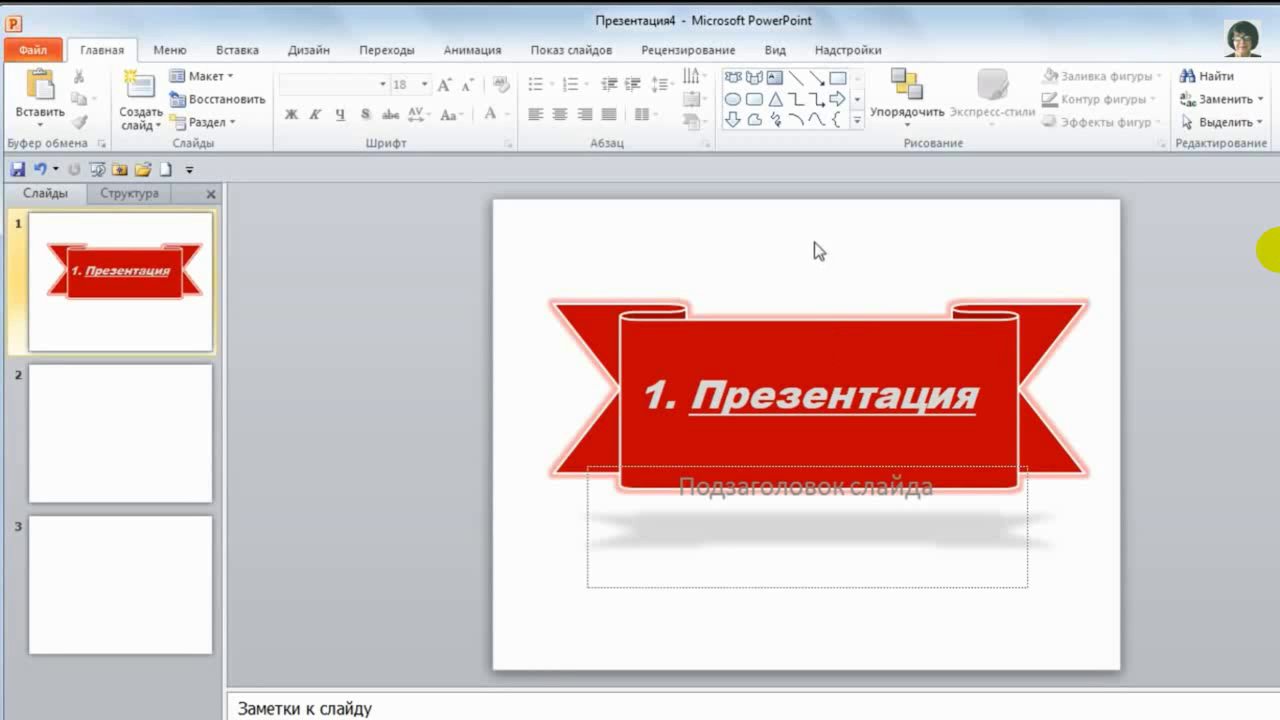
# - Draw a small rectangle square above the ribbon and preview its Quick Styles
pyautogui.click(838, 80)
pyautogui.moveTo(757, 218)
pyautogui.mouseDown()
pyautogui.moveTo(828, 272)
pyautogui.moveTo(820, 281)
pyautogui.mouseUp()
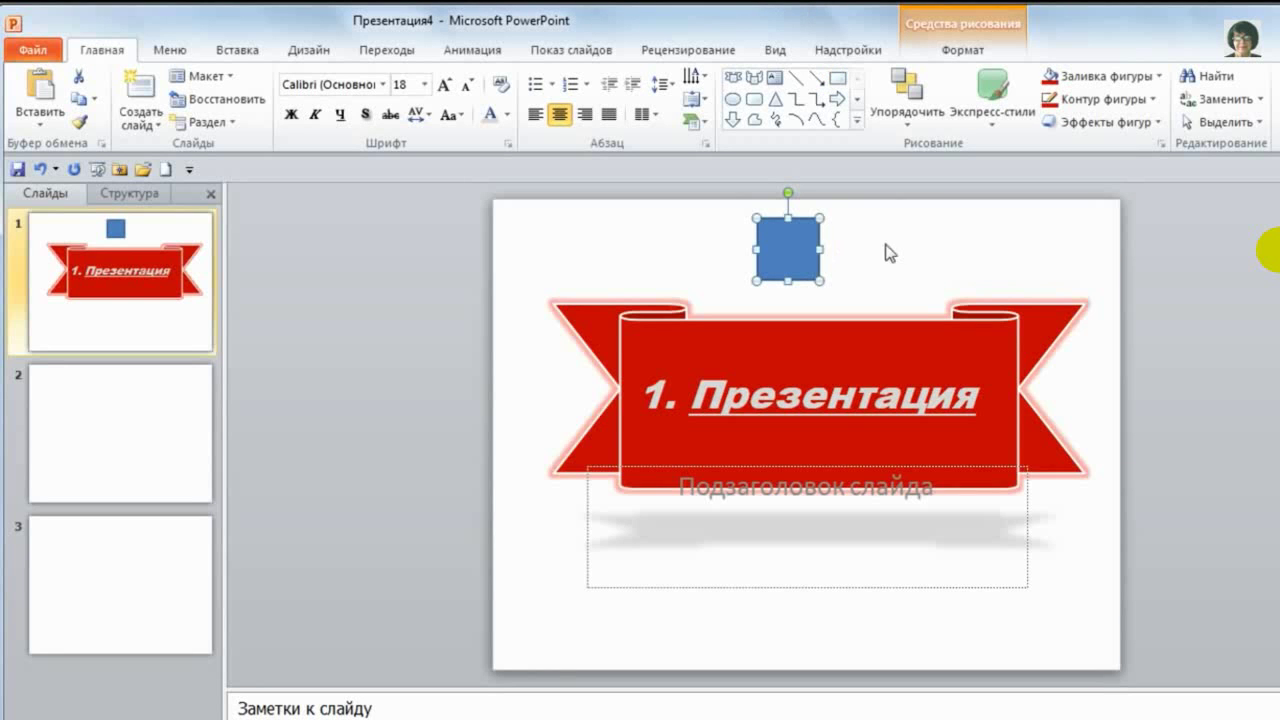
pyautogui.click(993, 112)
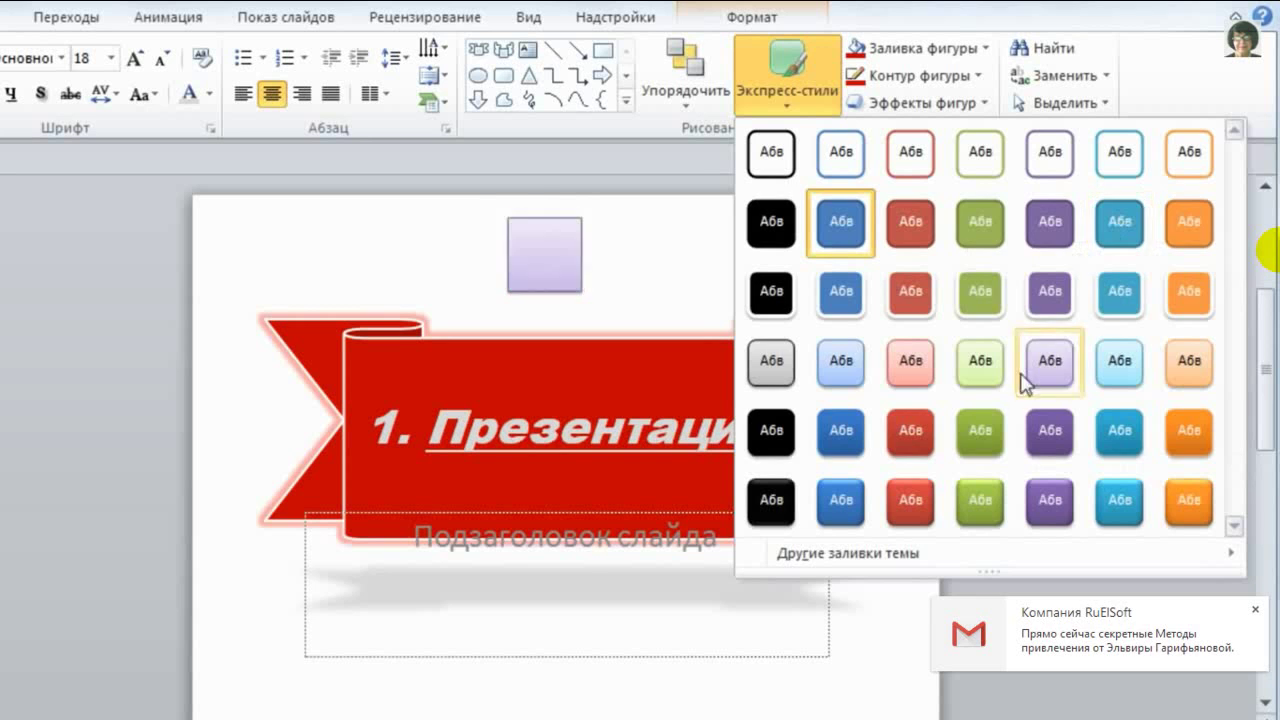
# - Apply the red intense style to the square and label it 123 with a text box
pyautogui.click(916, 436)
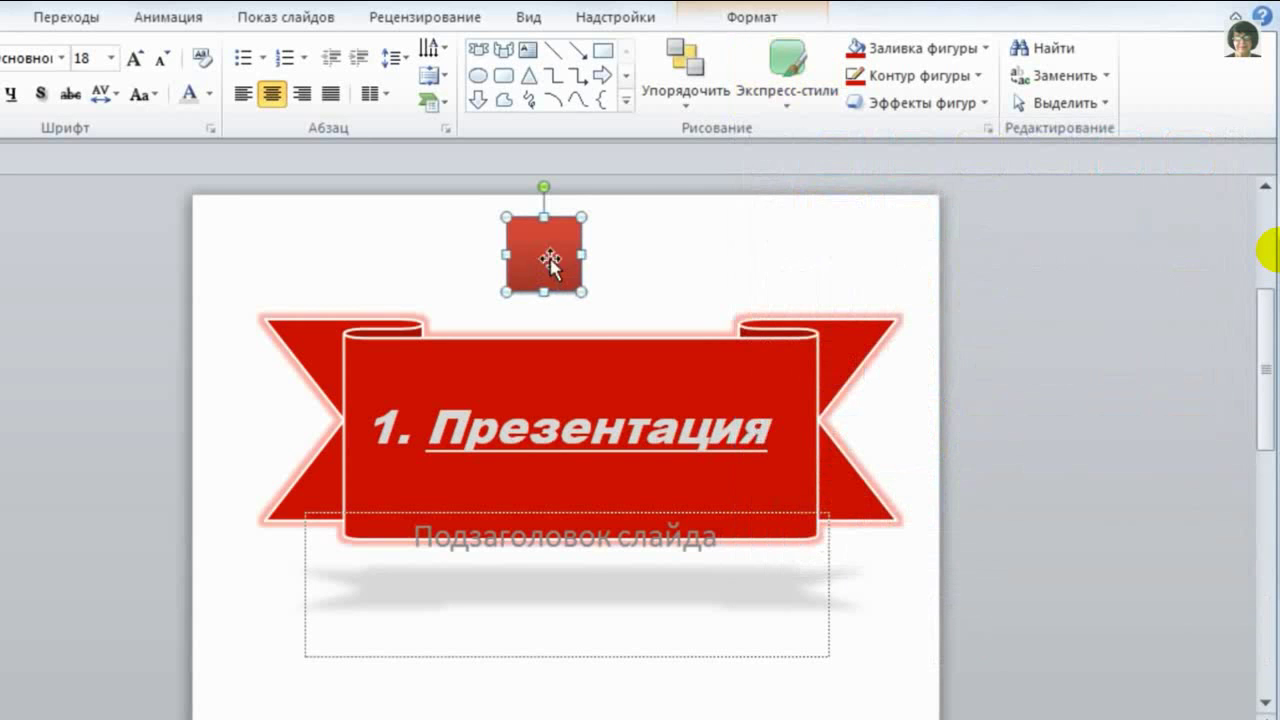
pyautogui.click(645, 225)
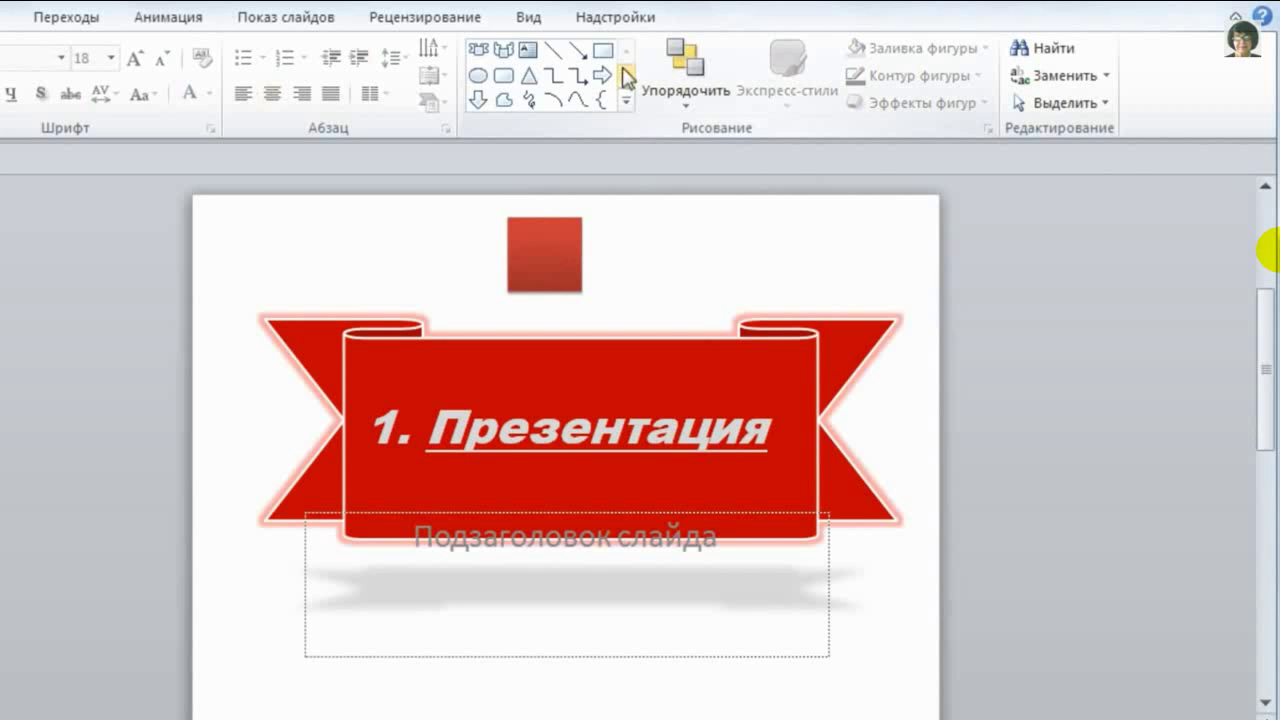
pyautogui.click(527, 49)
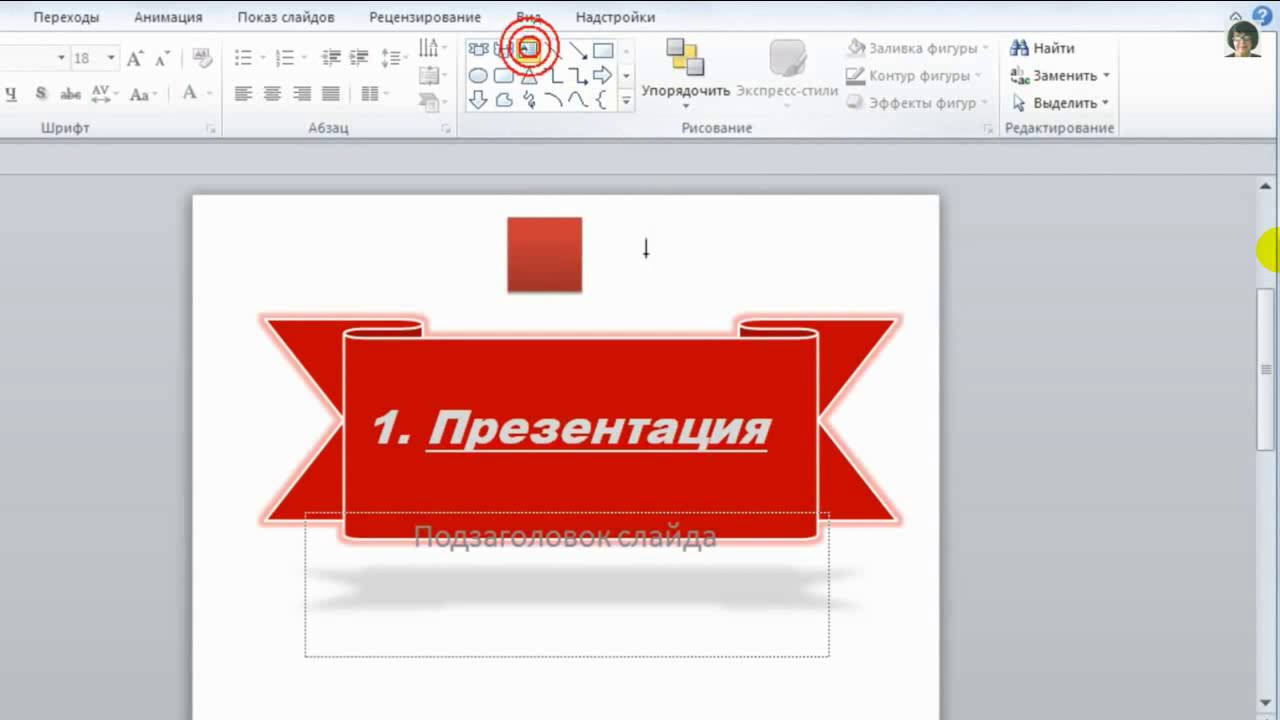
pyautogui.click(544, 254)
pyautogui.write('123')
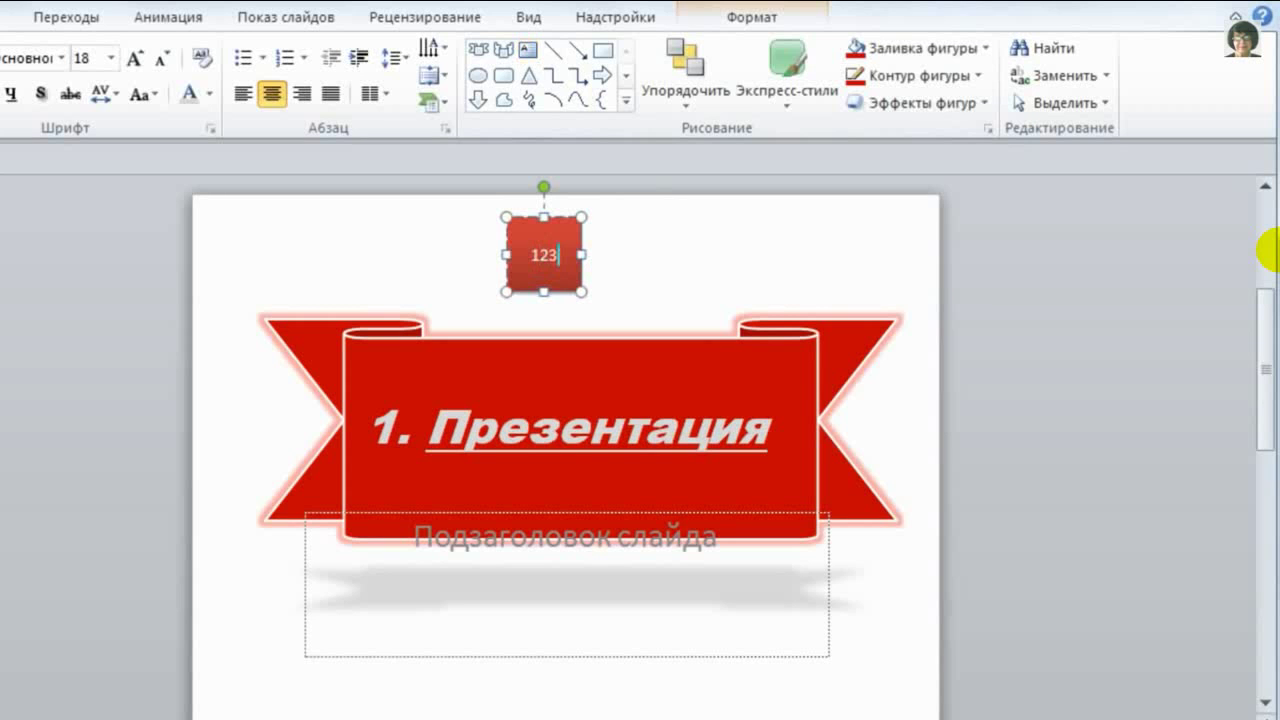
pyautogui.click(646, 248)
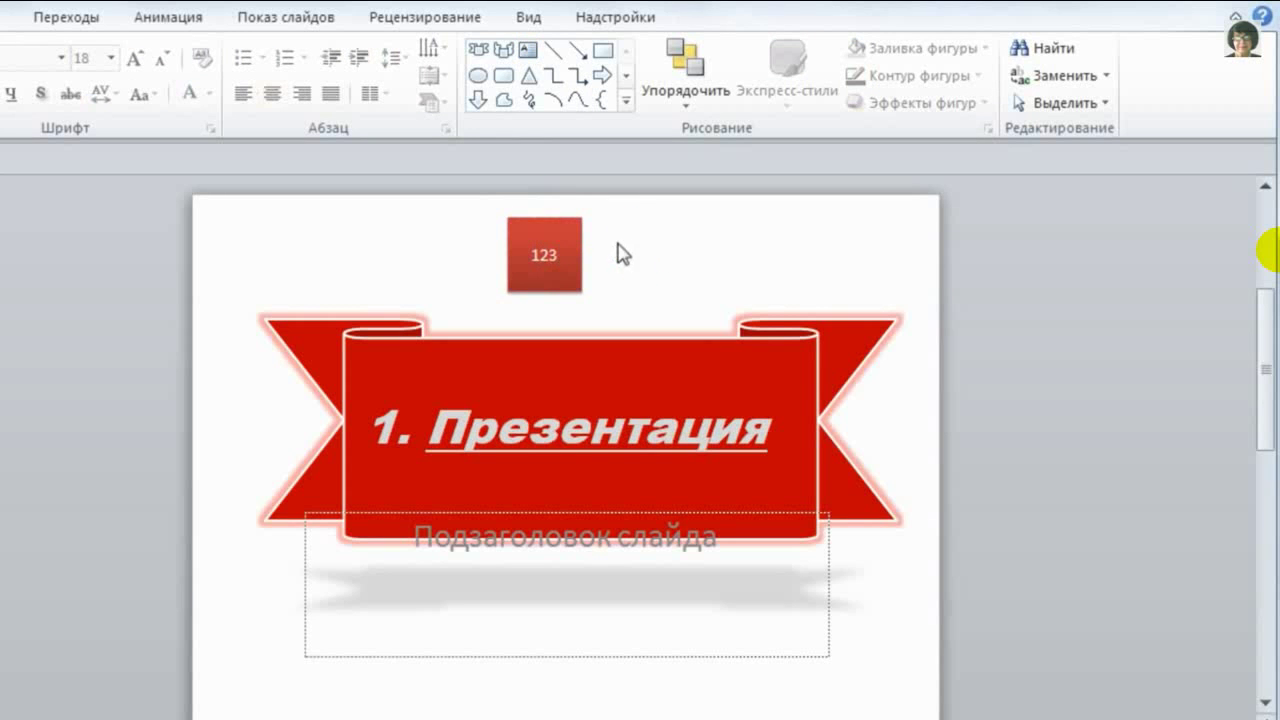
# - Set the 123 label in the square to font size 28
pyautogui.click(532, 255)
pyautogui.moveTo(532, 255); pyautogui.dragTo(560, 255)
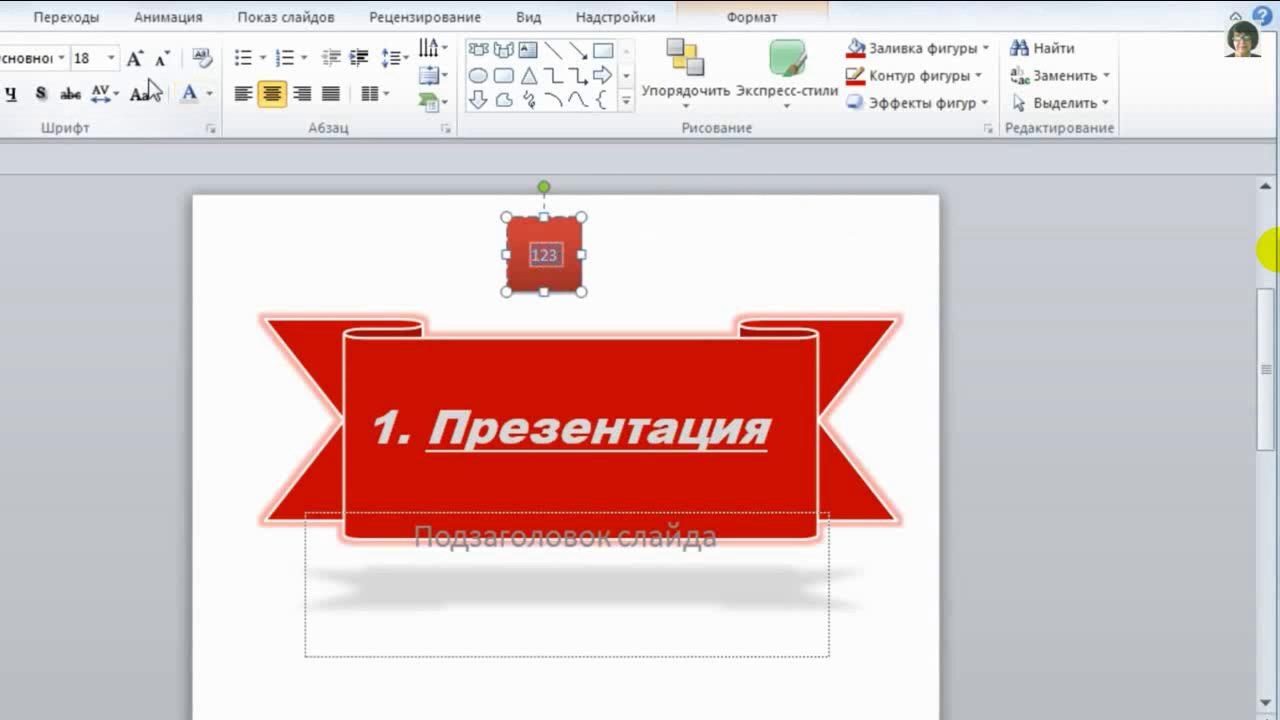
pyautogui.click(111, 57)
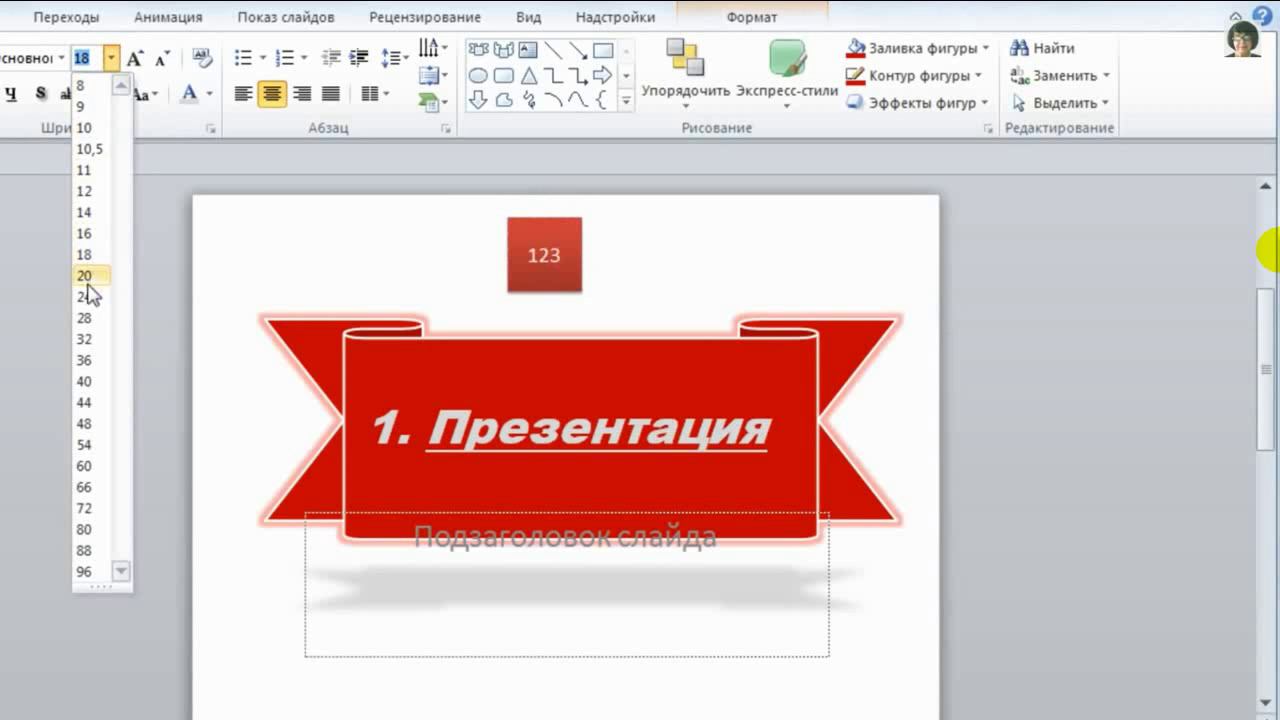
pyautogui.click(84, 317)
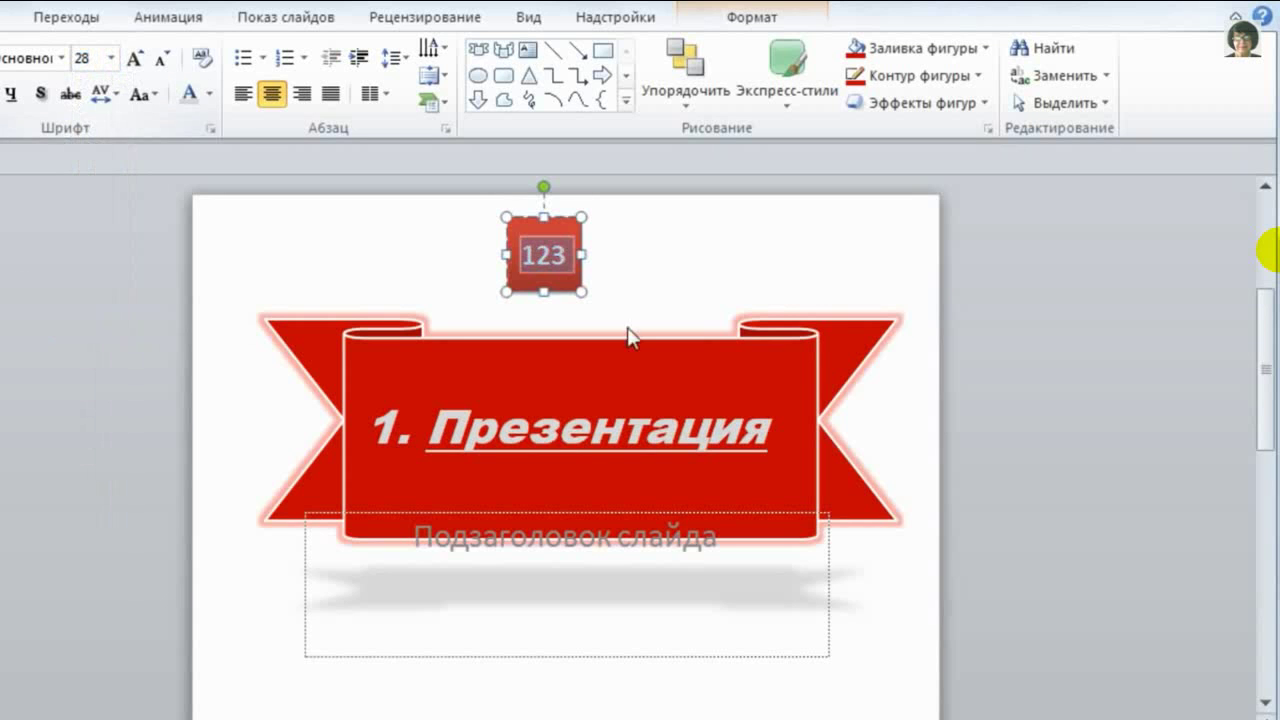
pyautogui.click(752, 250)
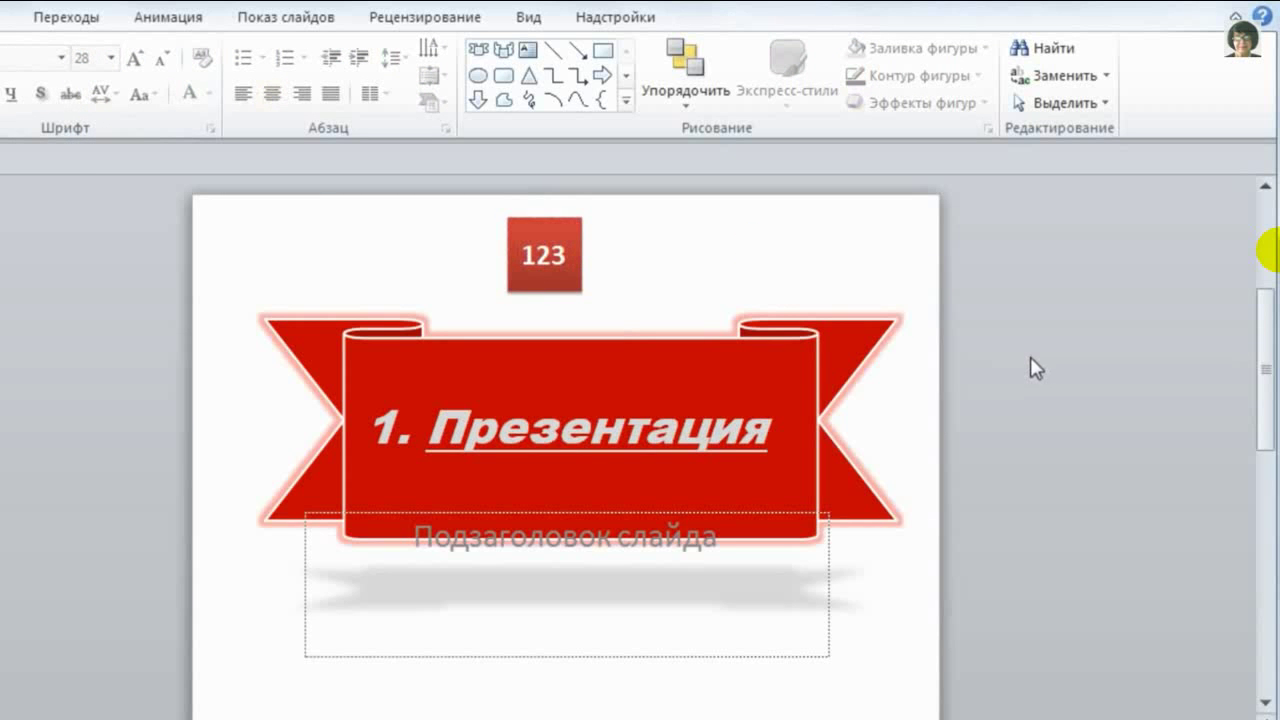